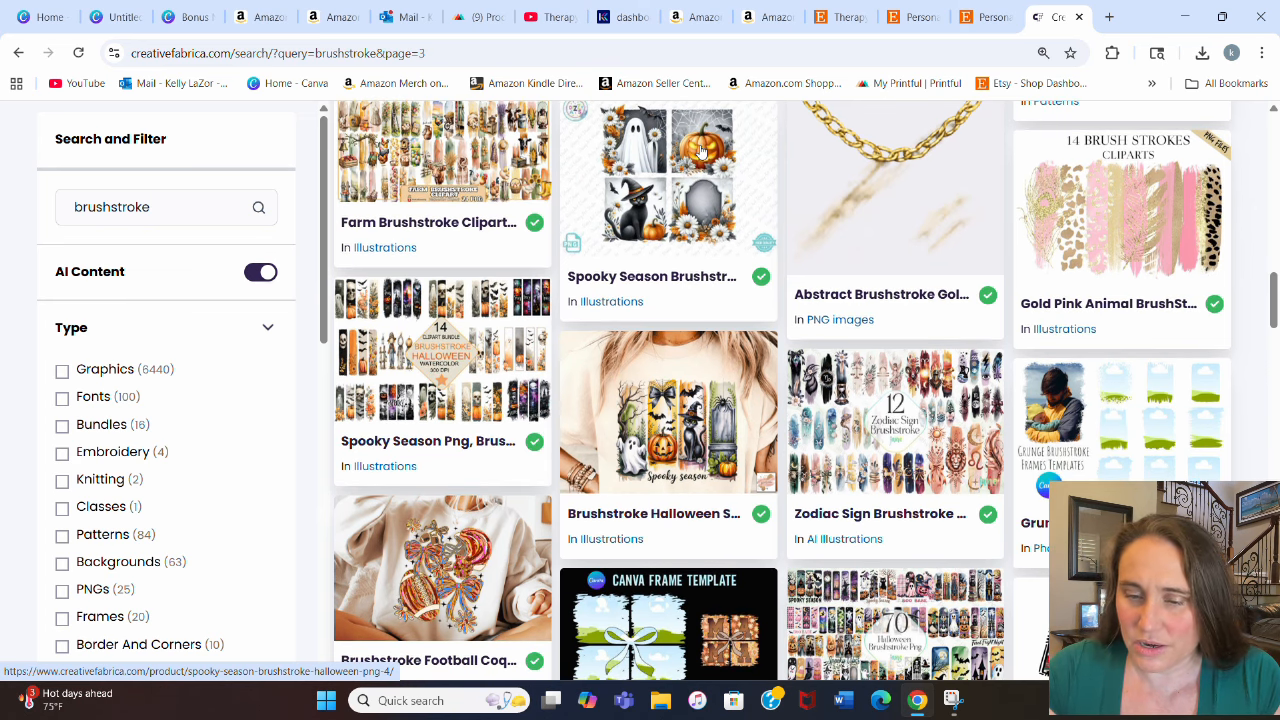
- Browse the brushstroke search results and open the Brushstroke Cozy Season Fall Png graphic's product page
scroll(680, 270, down, 3)
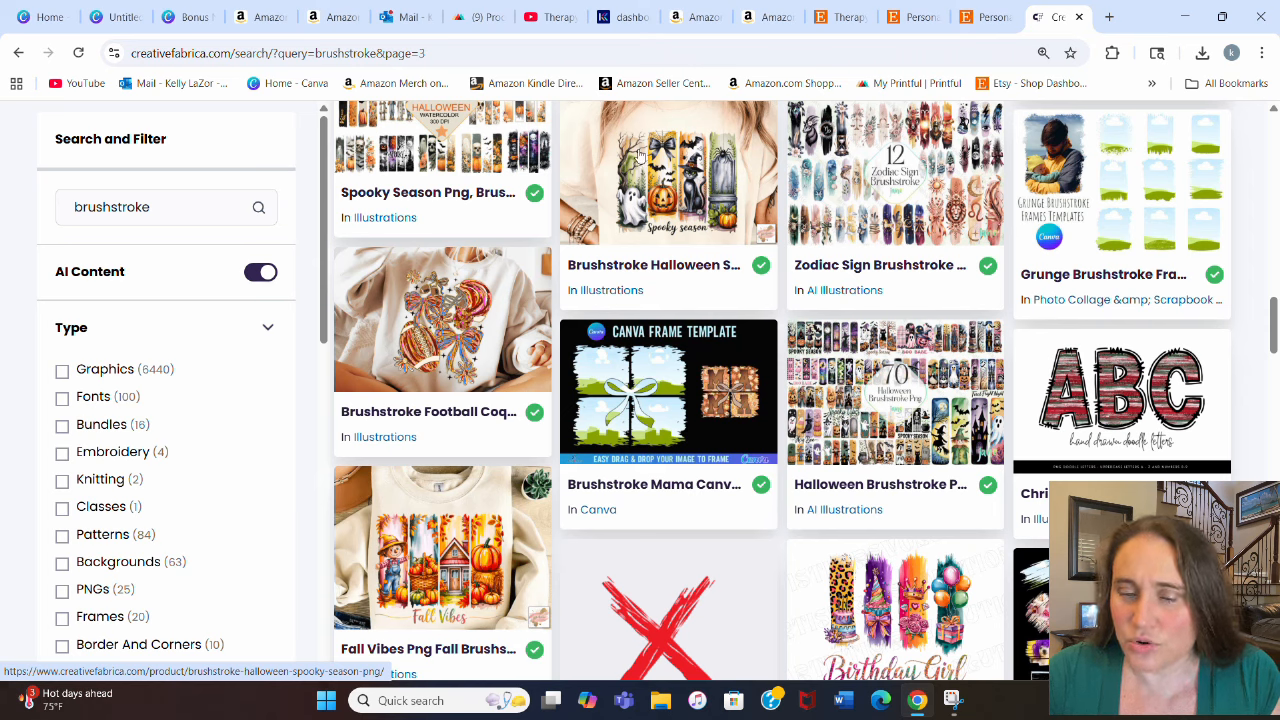
scroll(643, 220, down, 12)
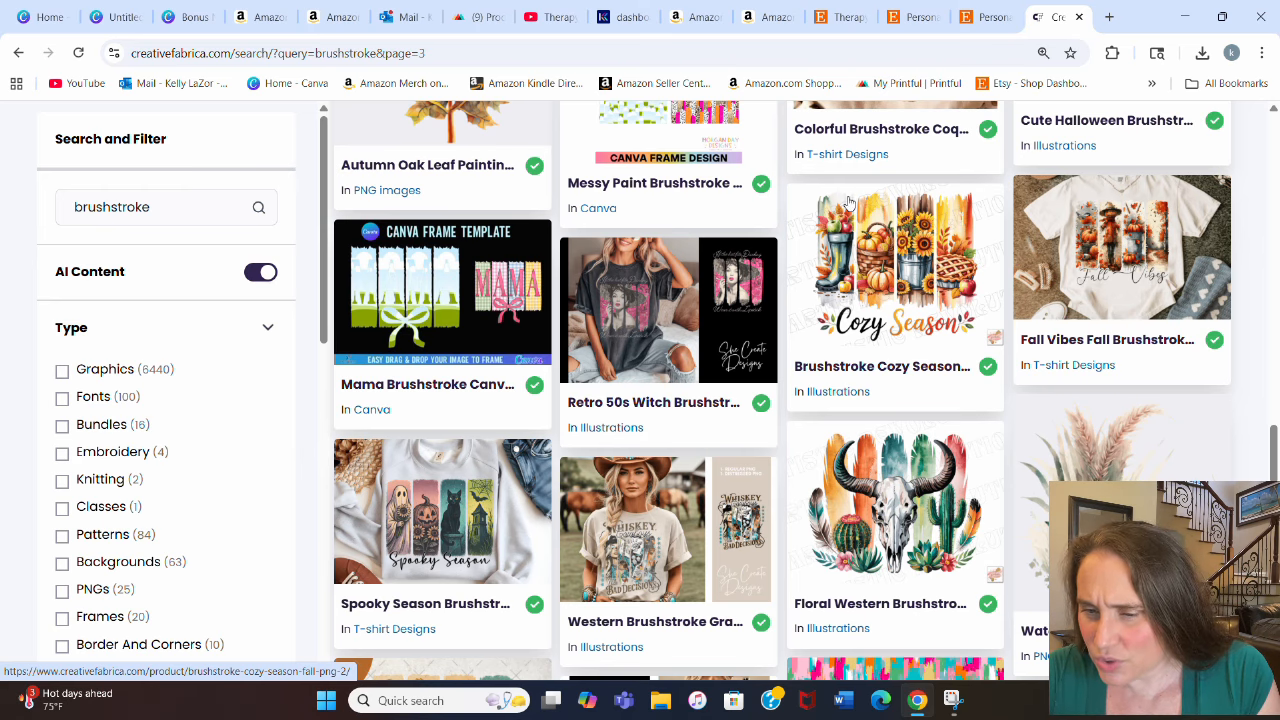
click(954, 279)
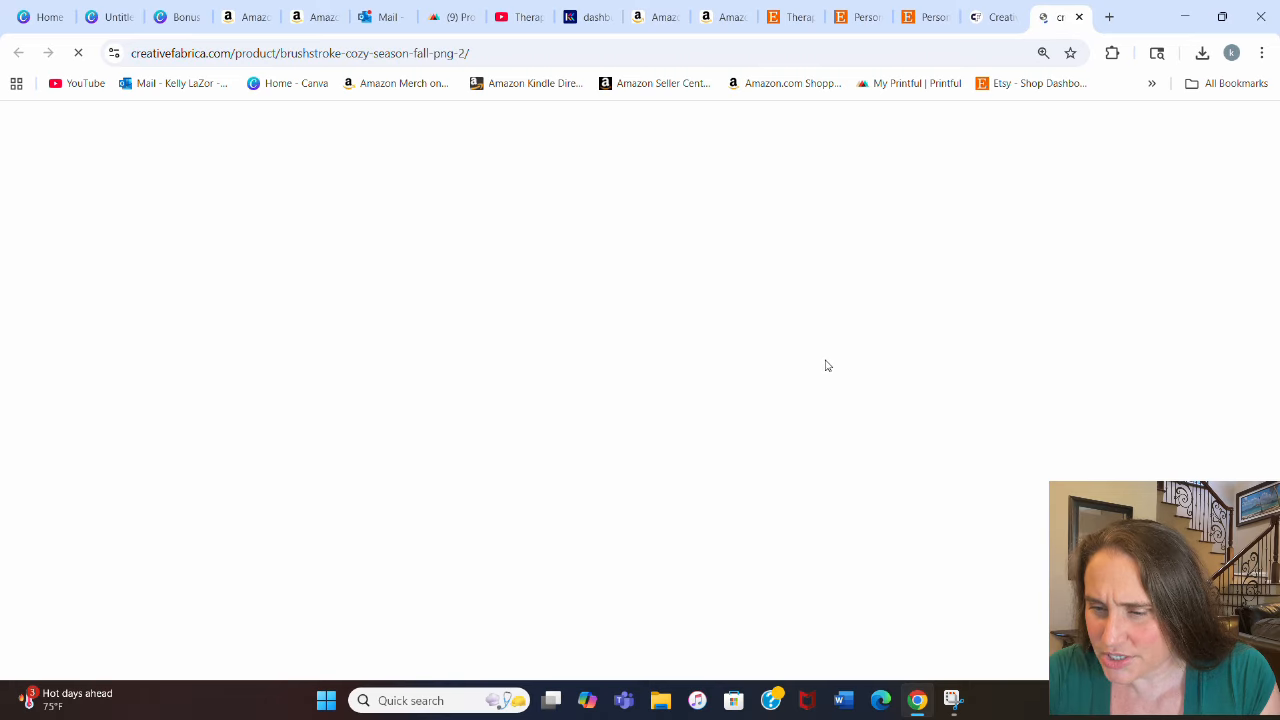
scroll(760, 428, down, 3)
scroll(743, 423, down, 2)
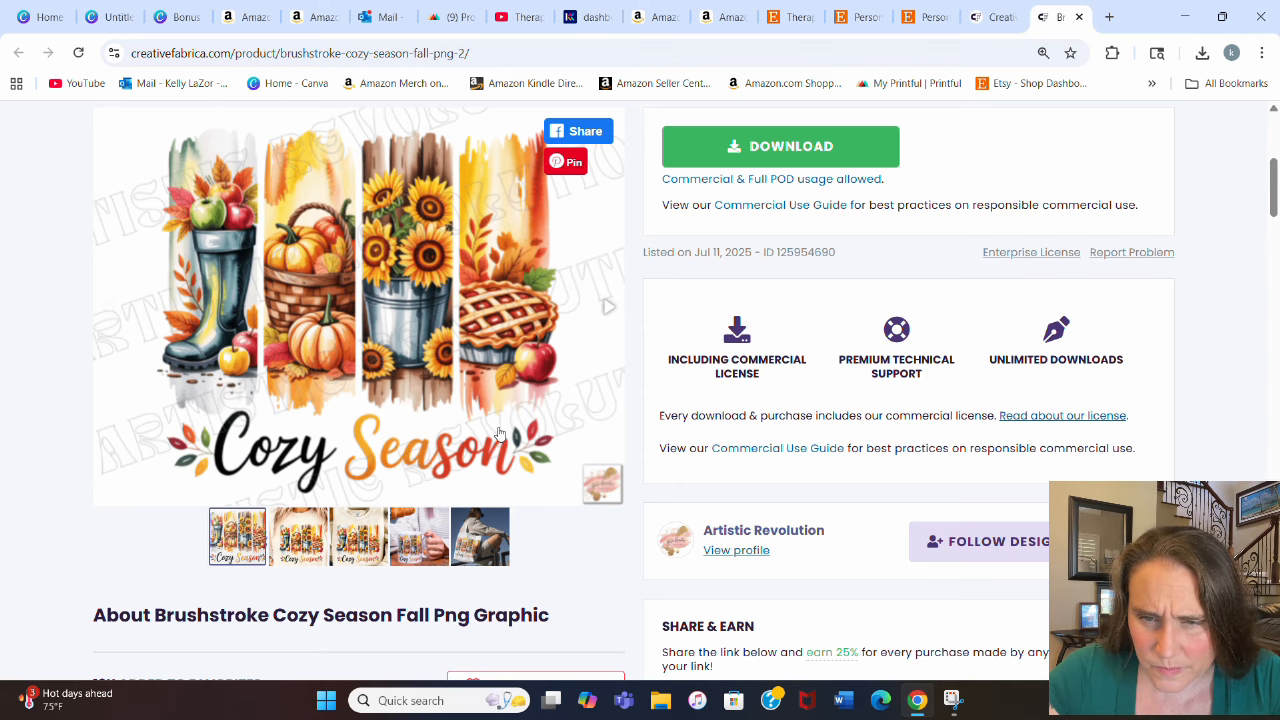
- Preview the Cozy Season graphic's two sweatshirt mockups and download the graphic
click(293, 560)
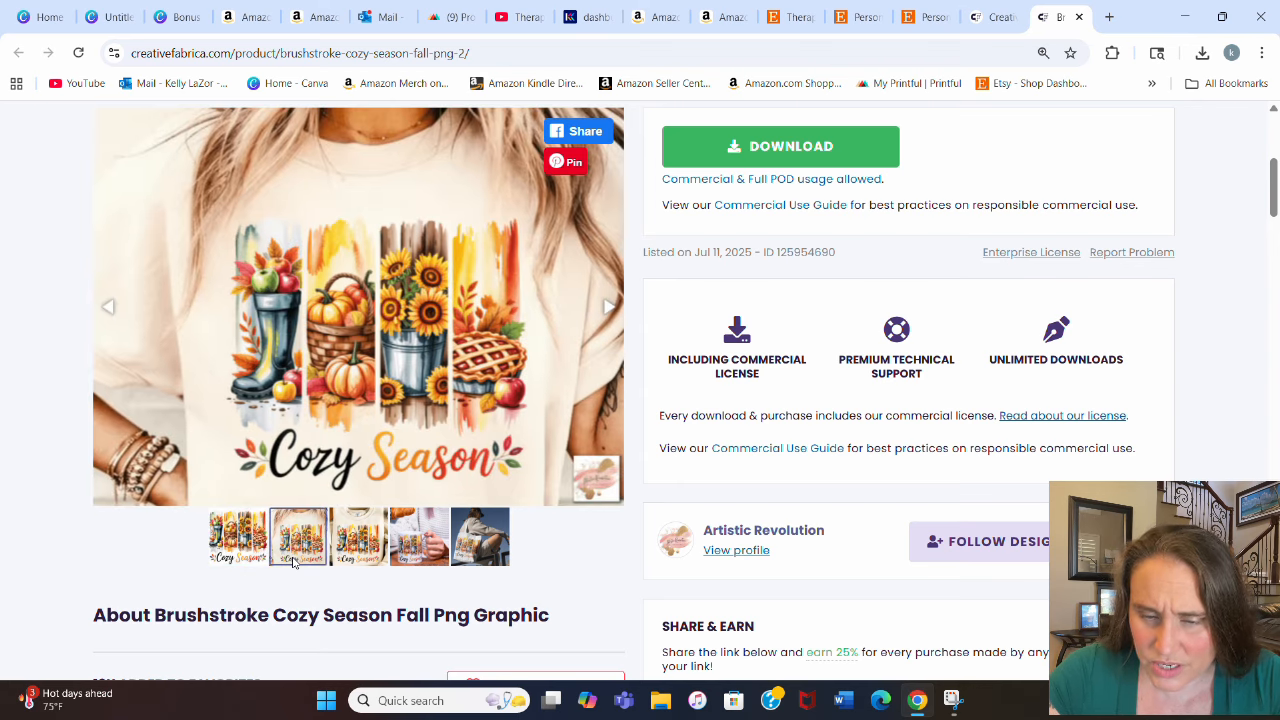
click(350, 560)
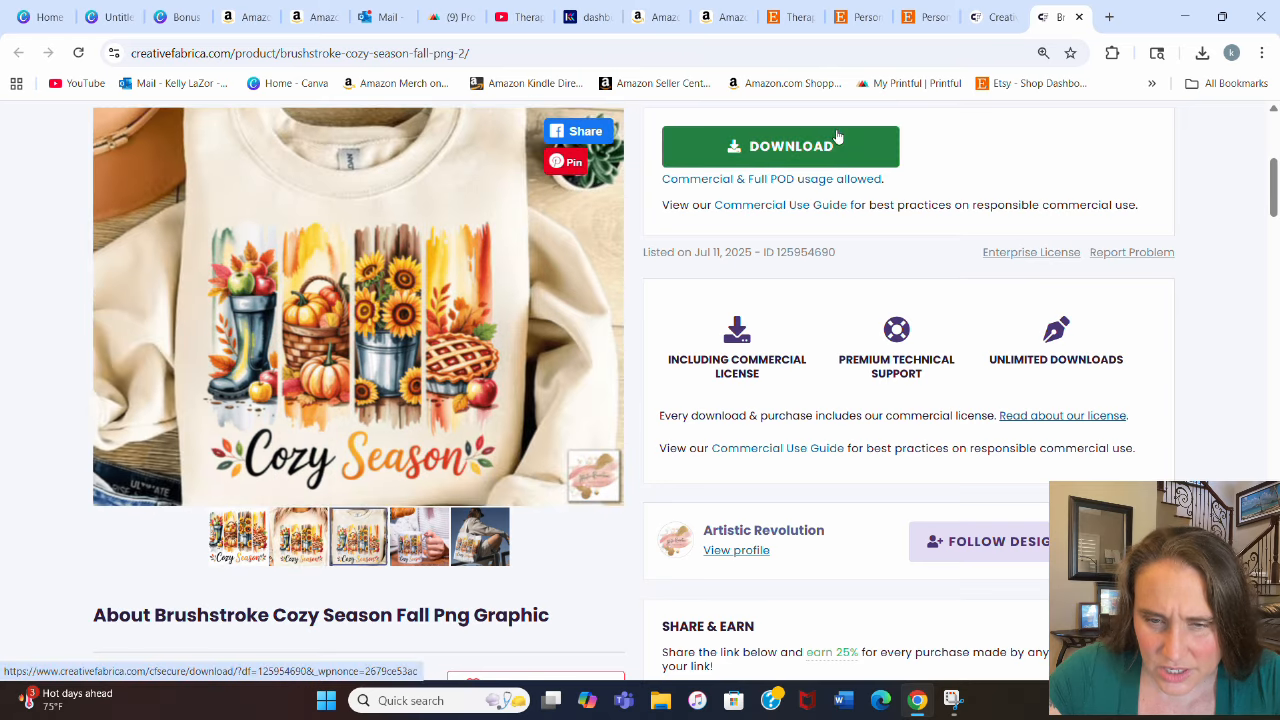
click(795, 160)
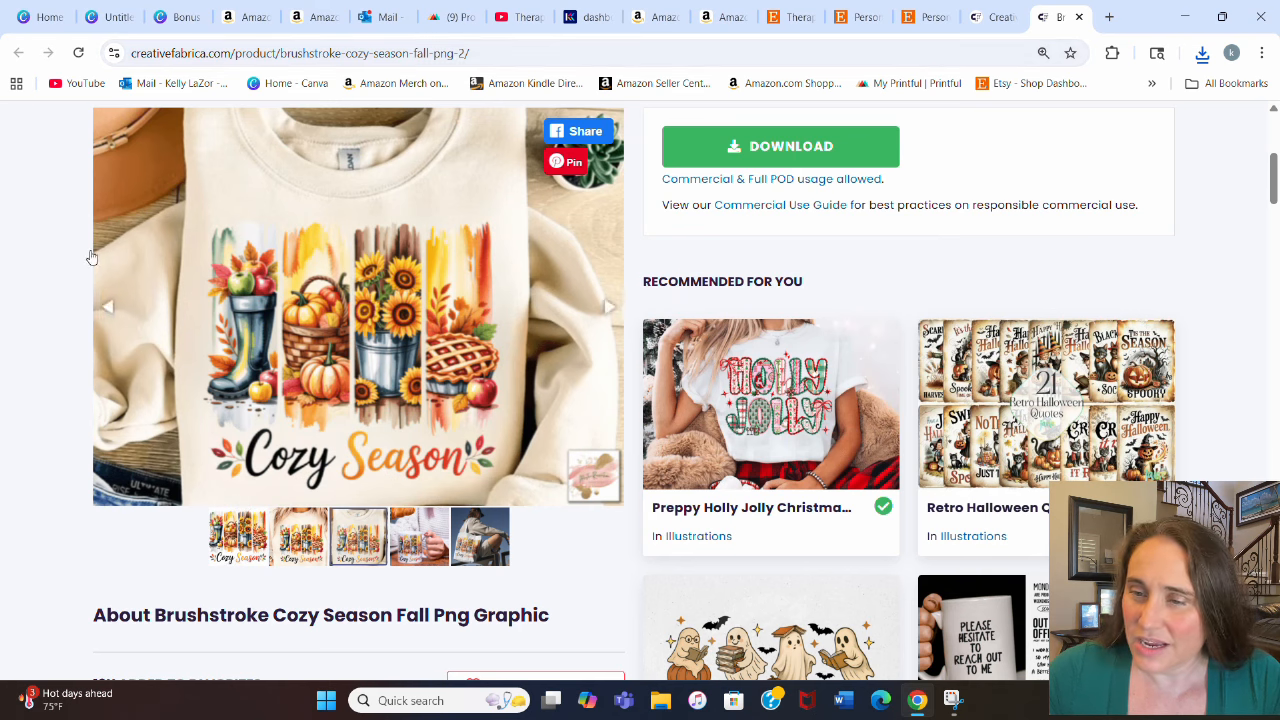
- Switch to the untitled Canva design, upload "Cozy season brushstroke png 1.png" and place it large across the page's upper part
click(92, 8)
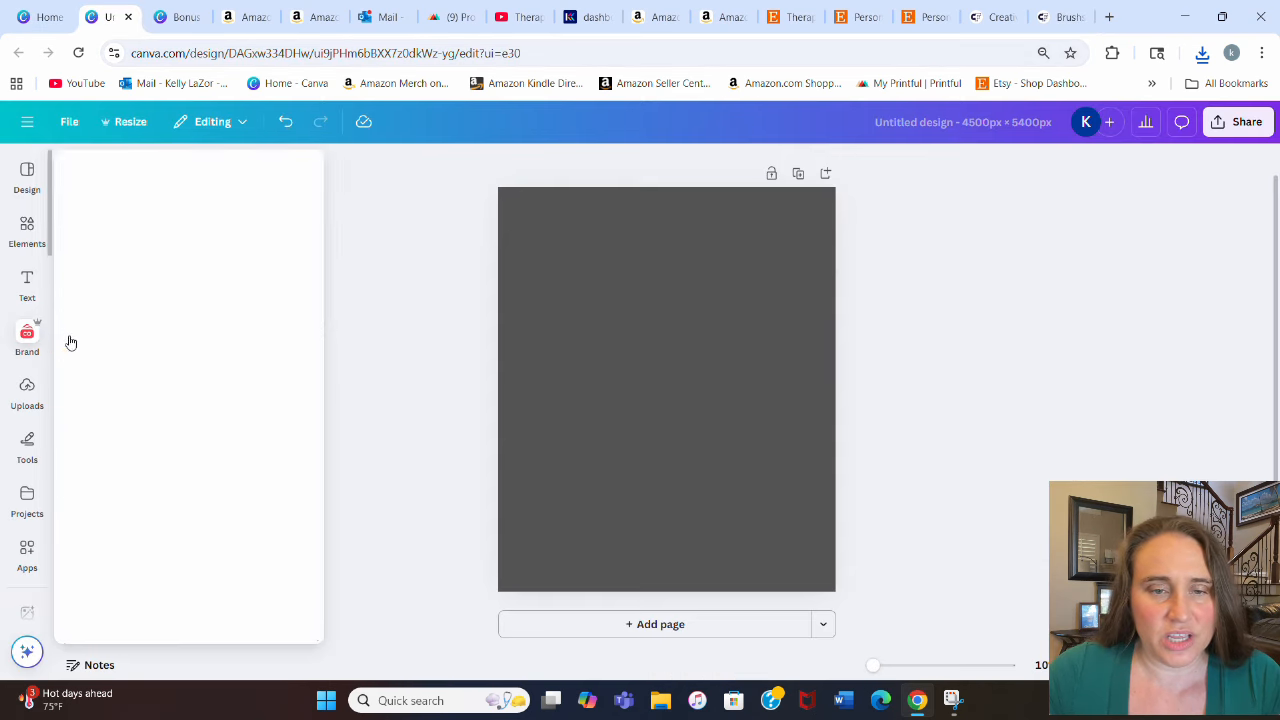
click(29, 387)
click(186, 206)
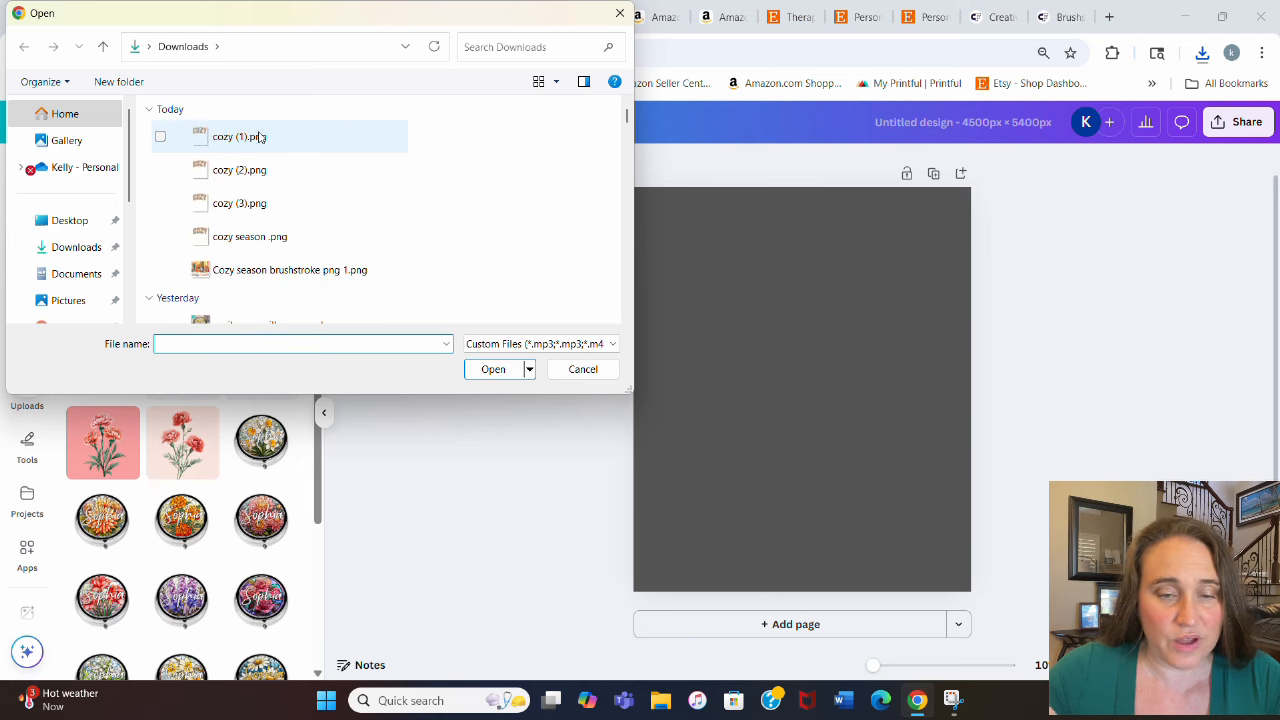
click(275, 273)
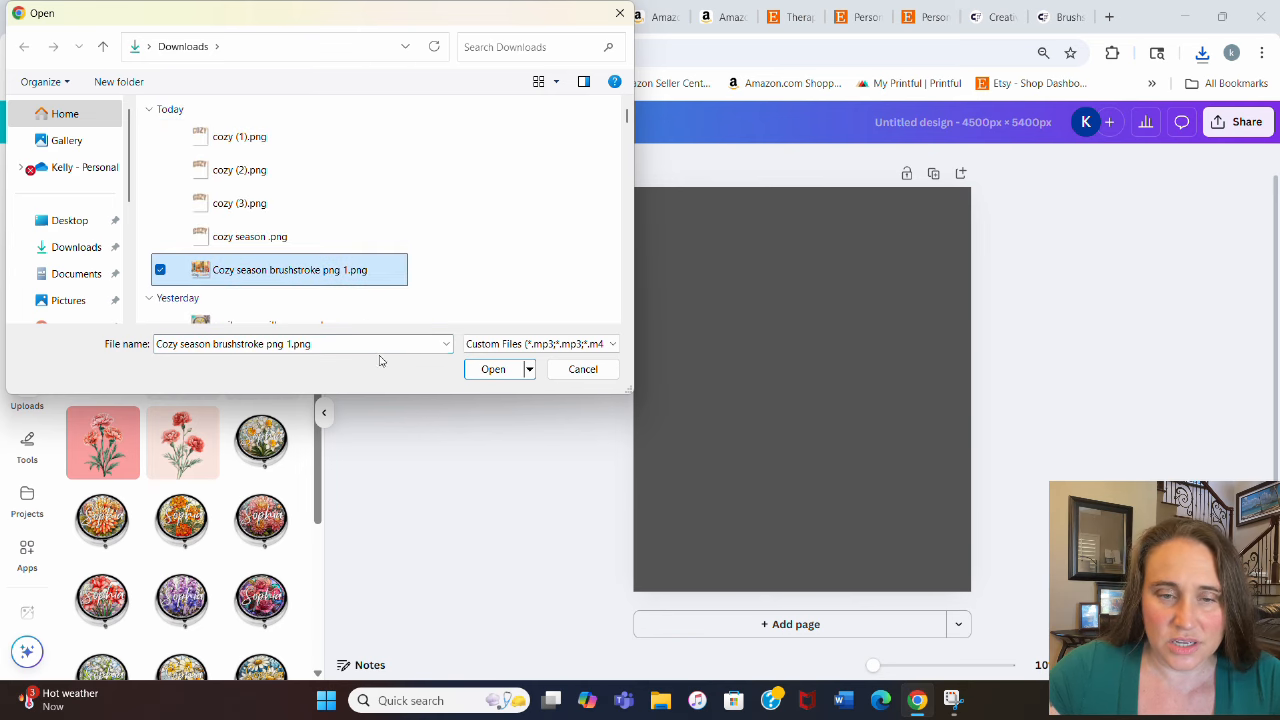
click(492, 370)
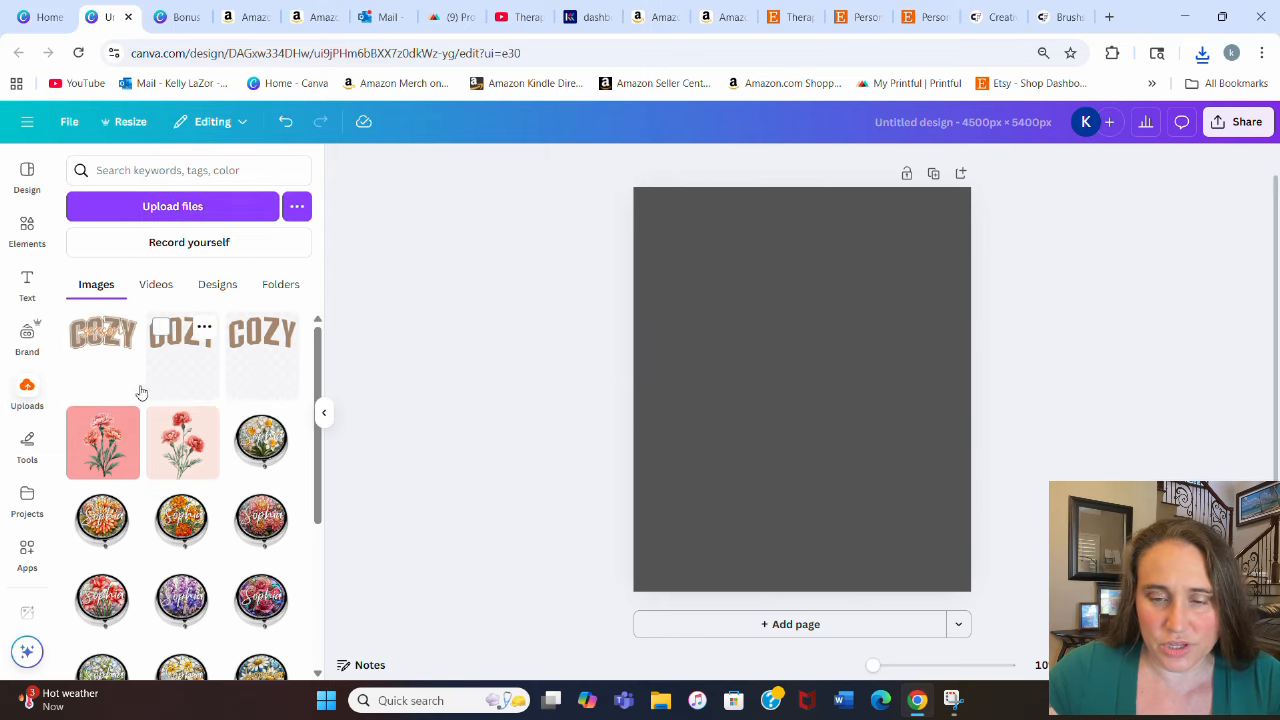
drag(88, 385, 592, 446)
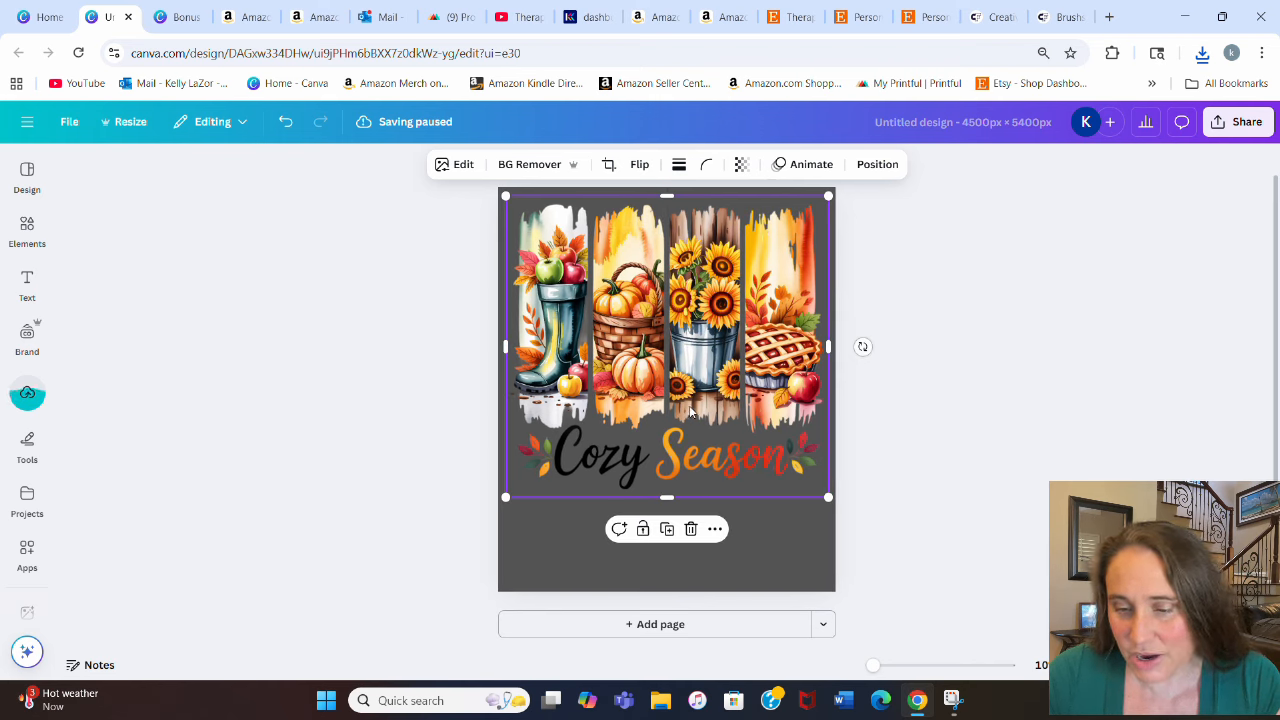
- Erase the "Cozy Season" lettering and its leaf decorations from the placed graphic with Magic Eraser
click(458, 165)
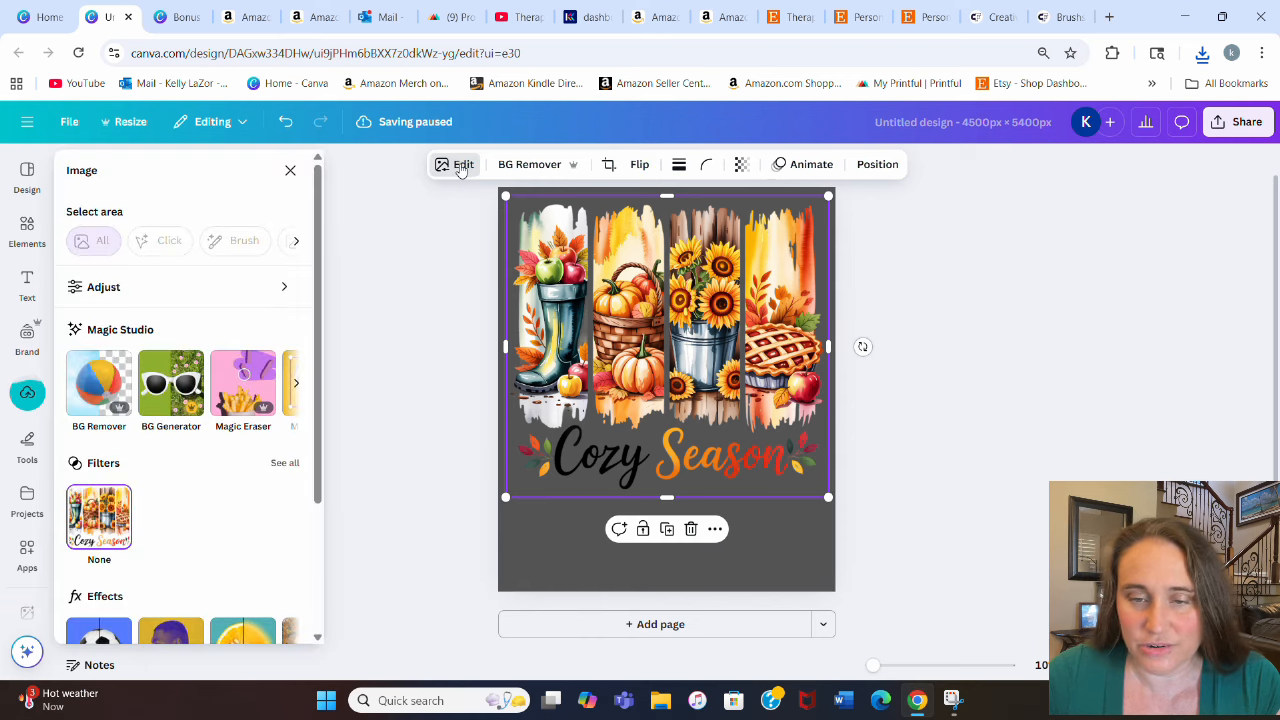
click(240, 405)
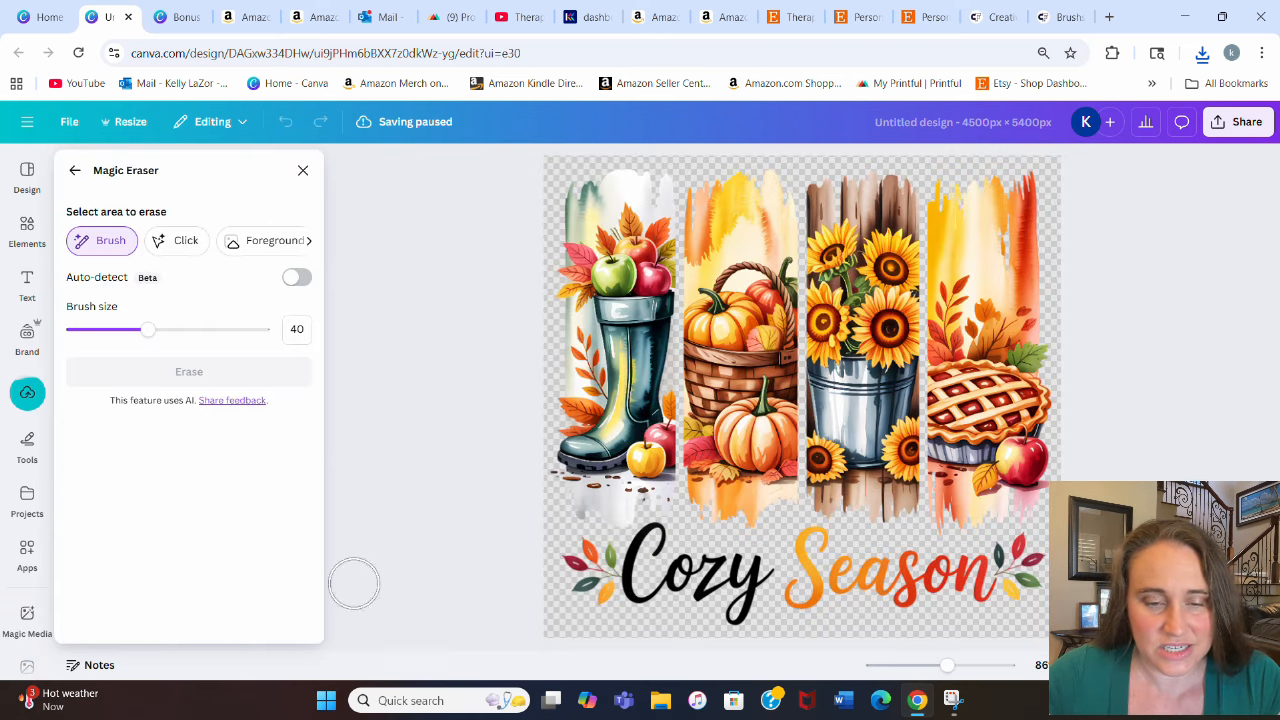
mouse_move(523, 590)
mouse_down()
mouse_move(582, 575)
mouse_move(585, 558)
mouse_move(623, 558)
mouse_move(601, 561)
mouse_move(636, 573)
mouse_move(654, 544)
mouse_move(714, 573)
mouse_move(798, 555)
mouse_up()
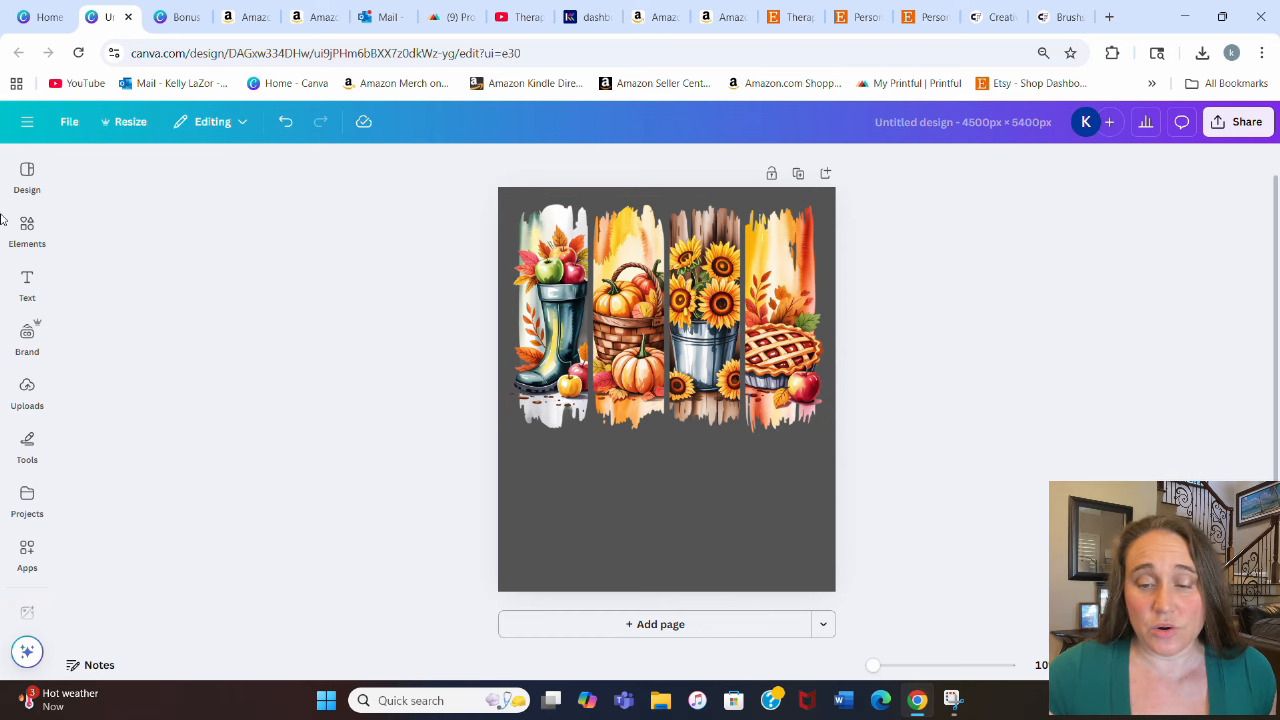
- Clear the brushstroke element search and open the AI image generator for a new image
click(26, 232)
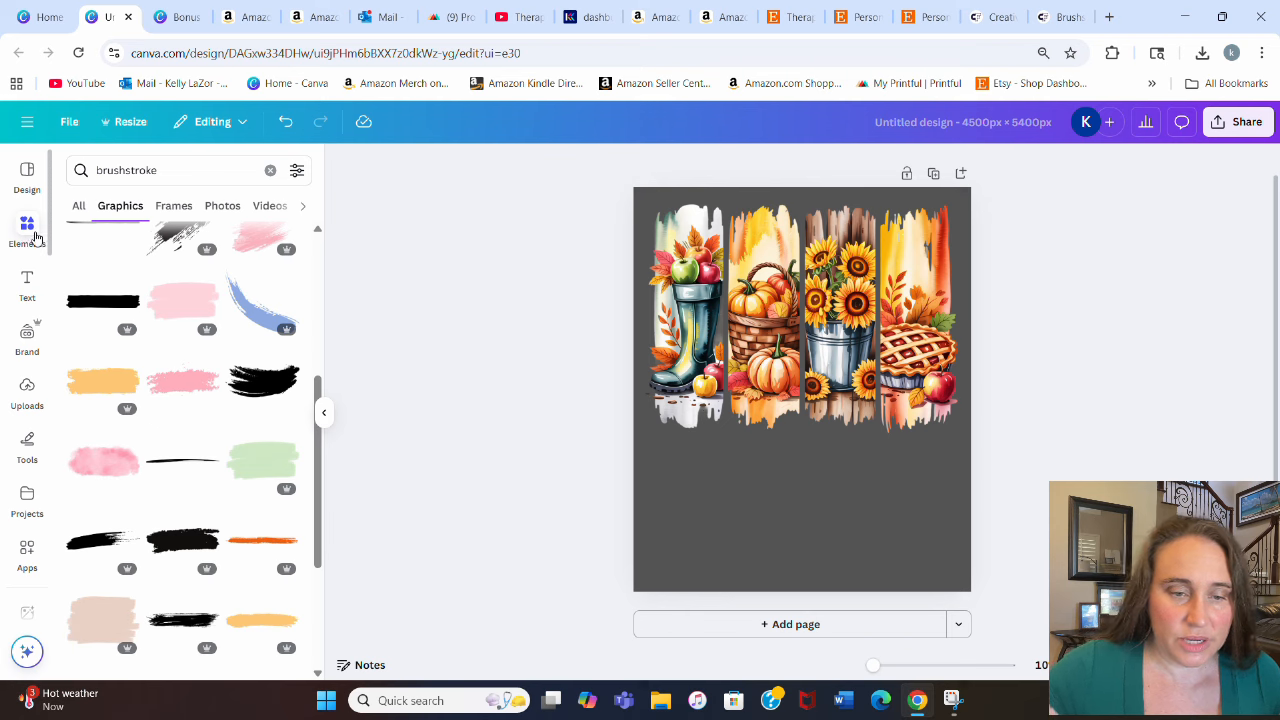
click(270, 170)
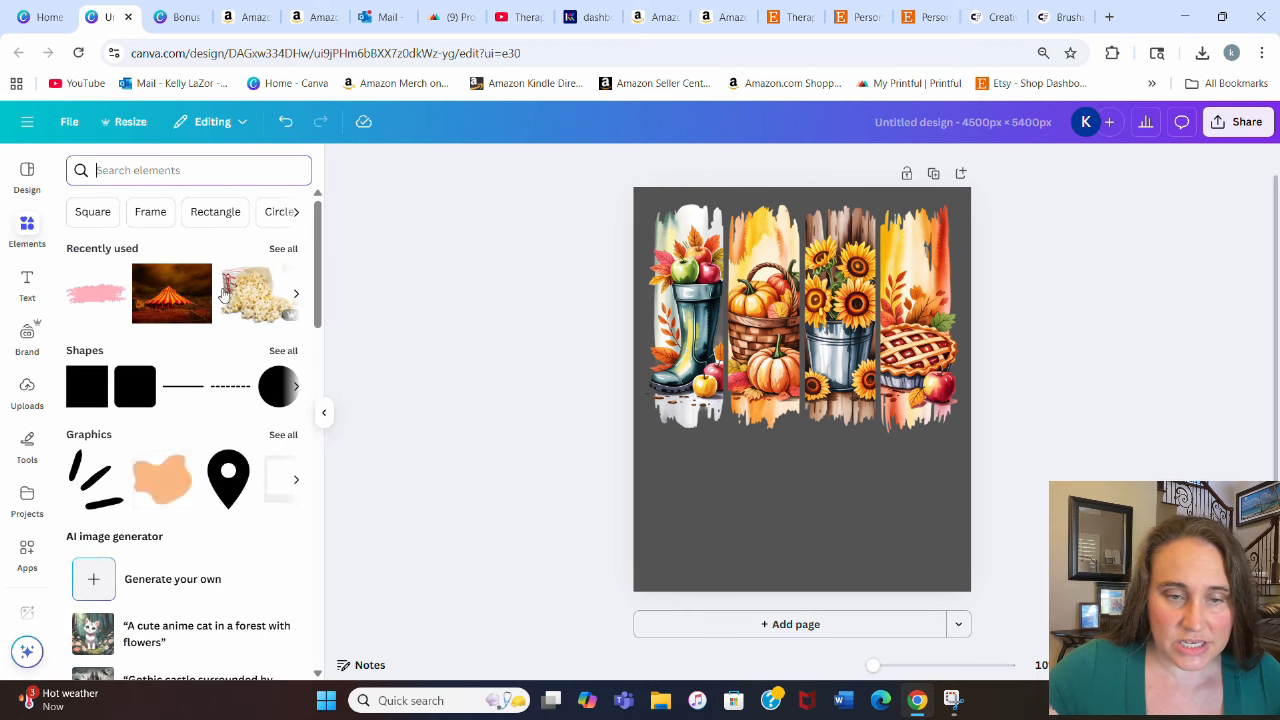
scroll(200, 355, down, 1)
scroll(200, 355, down, 1)
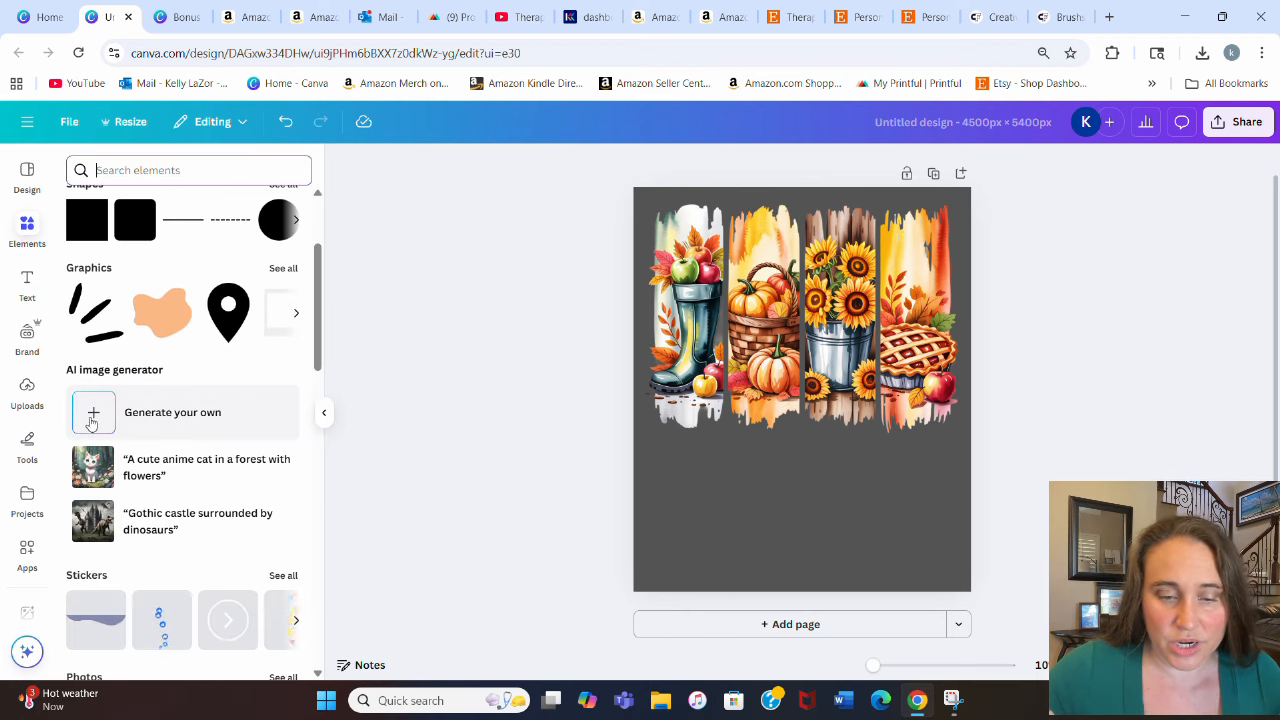
click(89, 415)
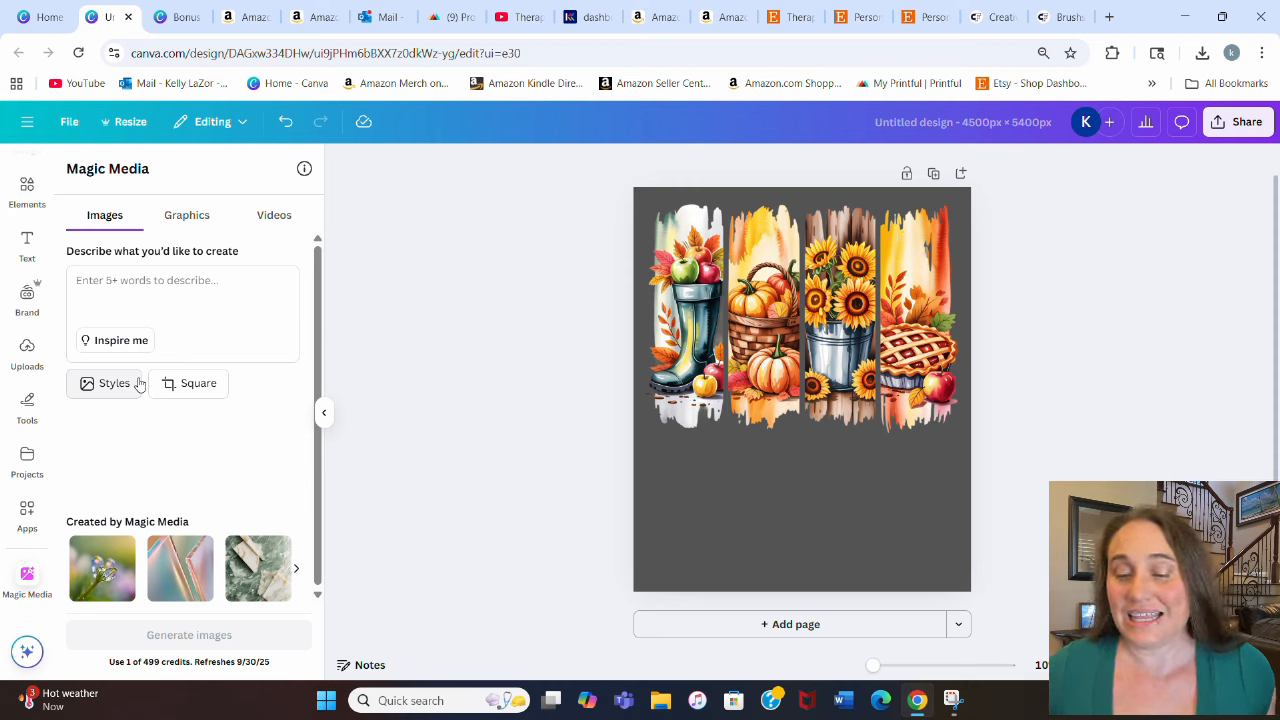
- Generate AI images from the prompt "vintage style Halloween poster"
click(180, 286)
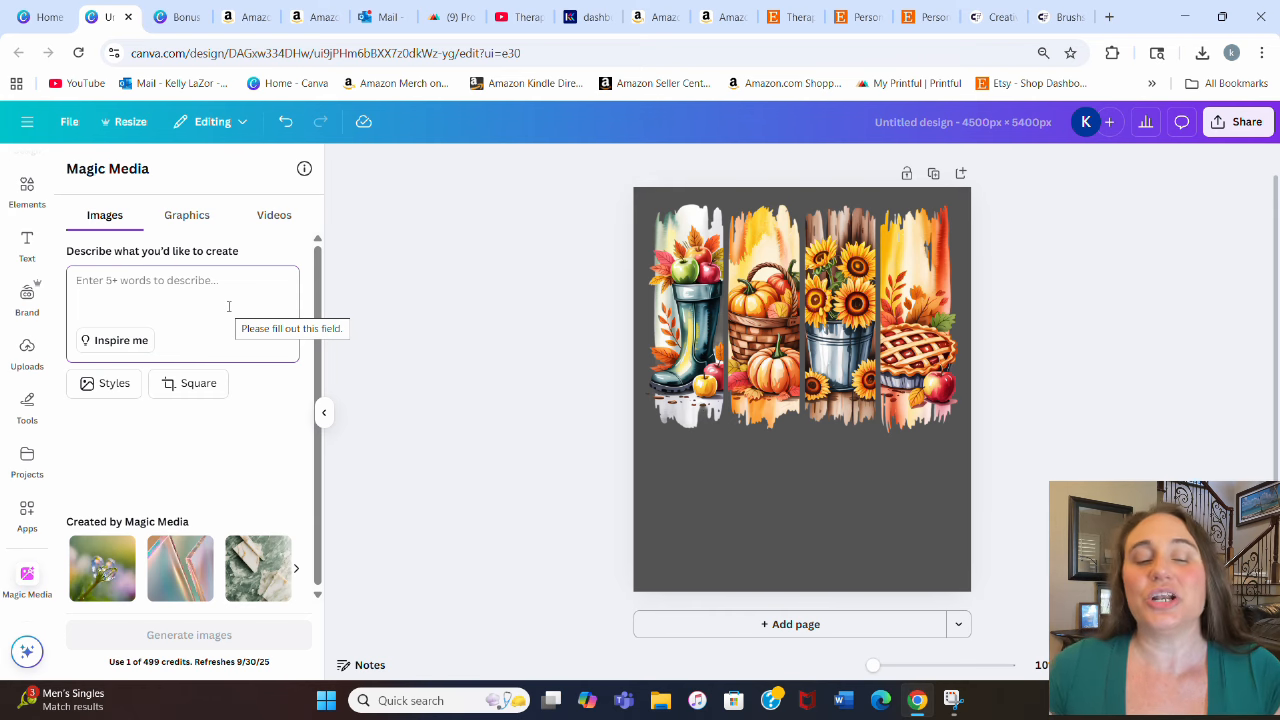
text(i)
key(BackSpace)
text(vint)
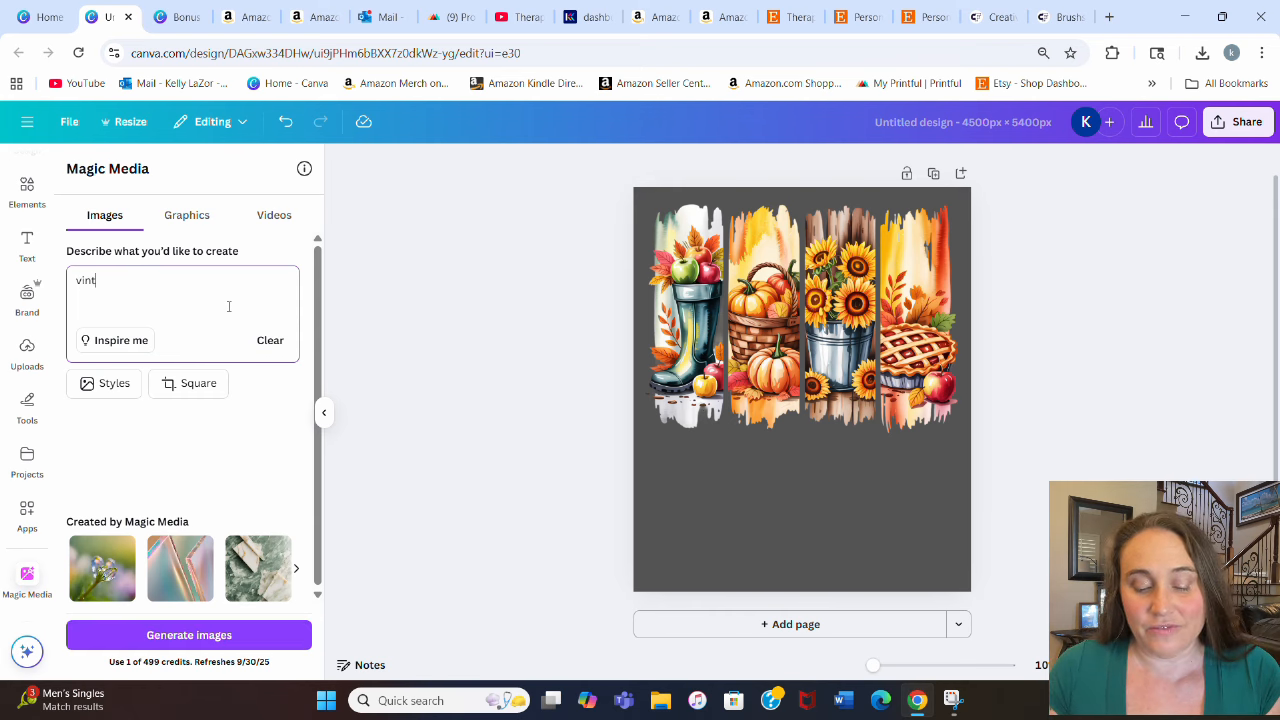
text(age style)
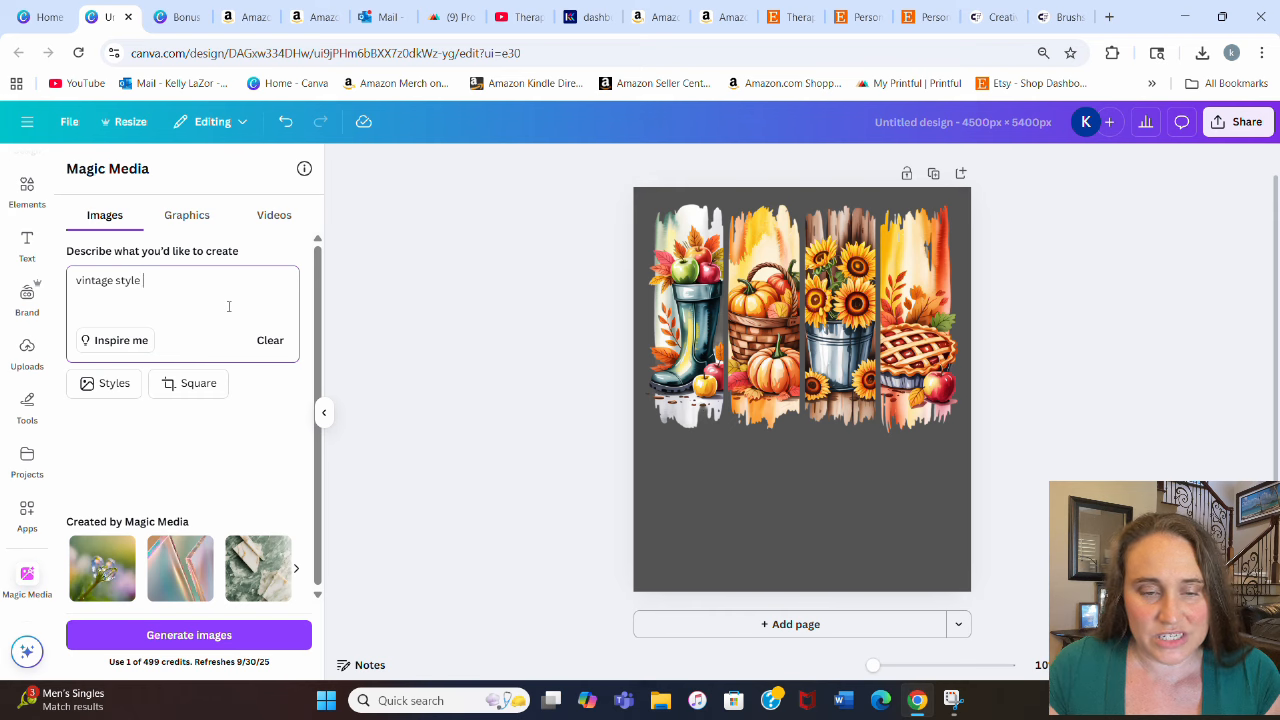
text( Halloween poster)
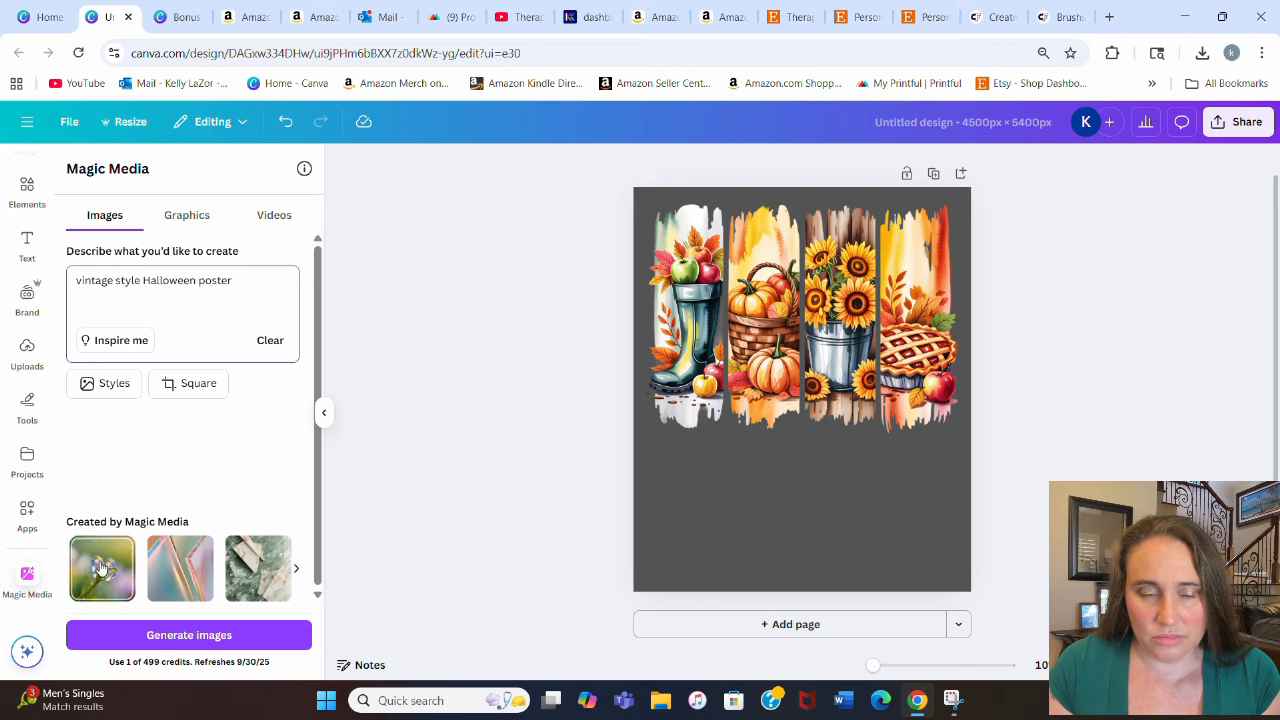
click(158, 637)
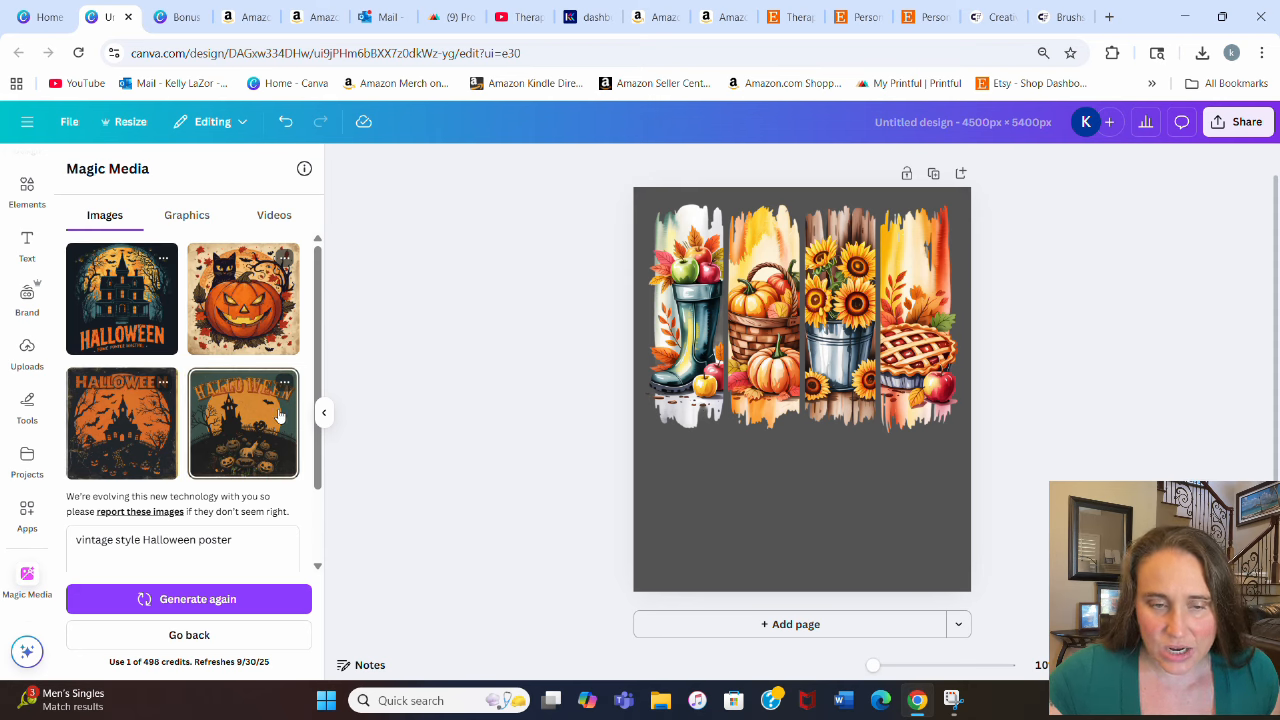
- Extend the prompt to "vintage style Halloween poster graveyard scene" and generate new images
scroll(272, 459, down, 1)
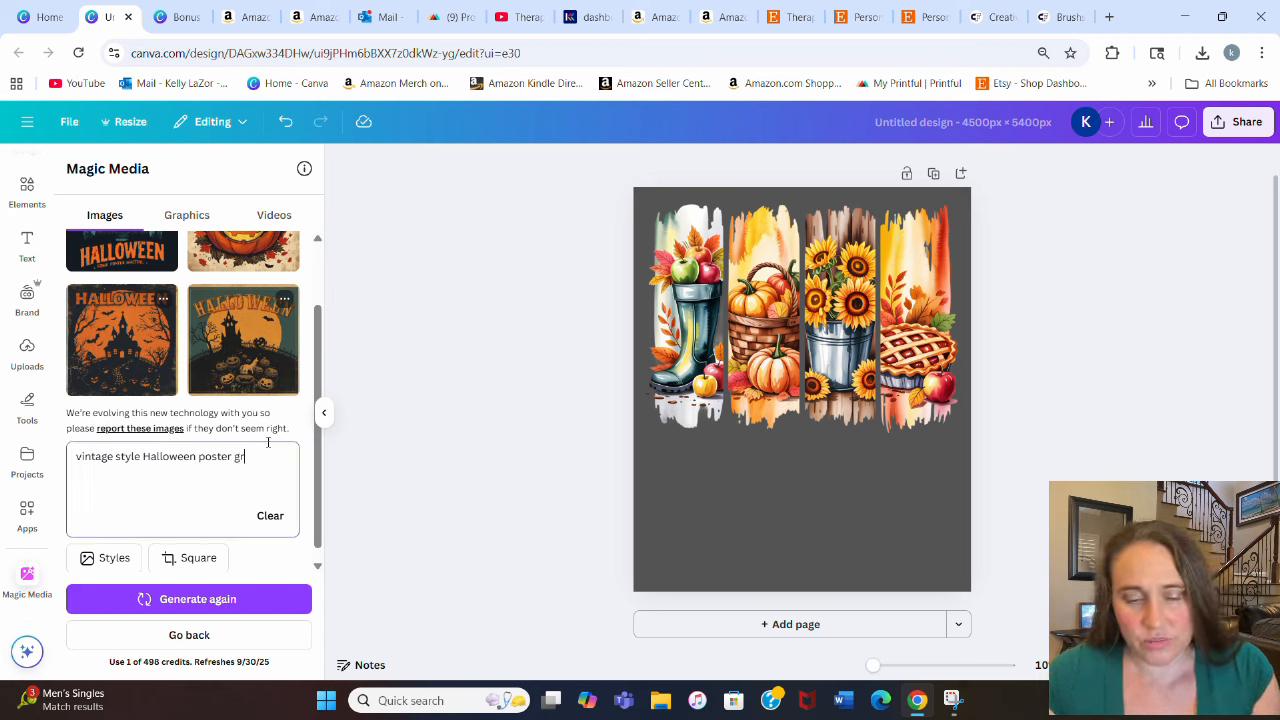
text(yard)
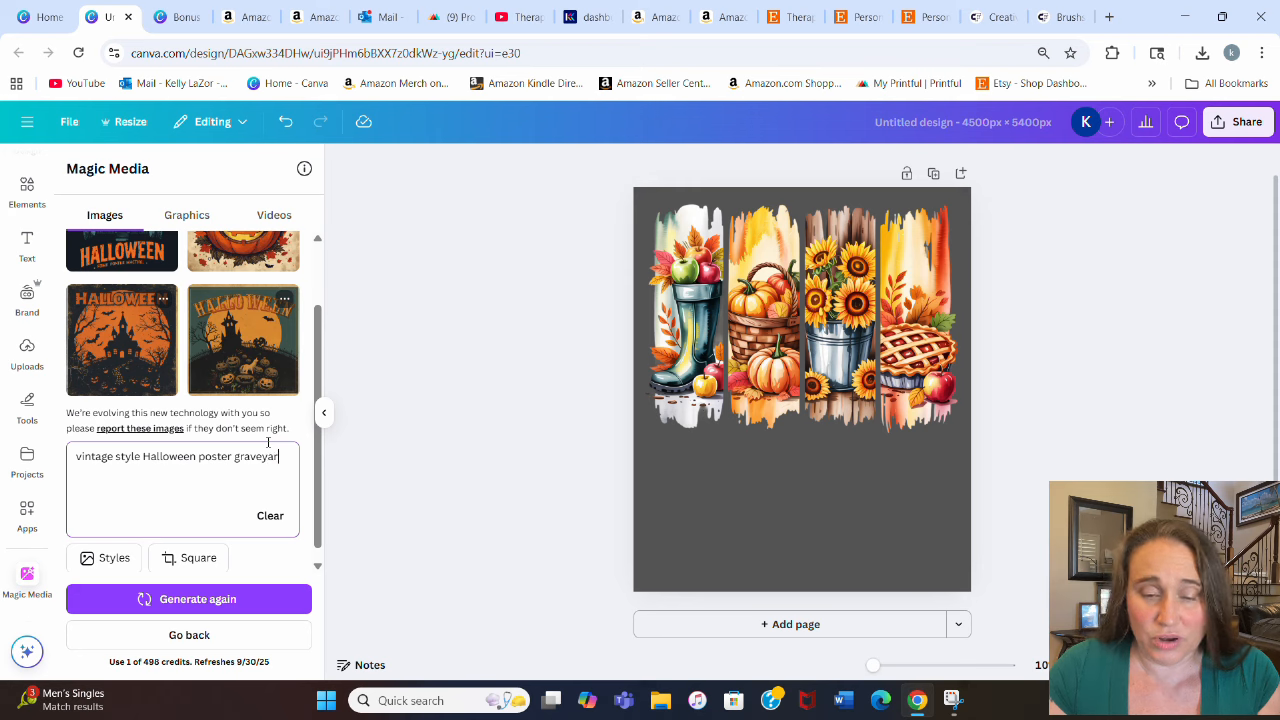
text(ene)
key(Return)
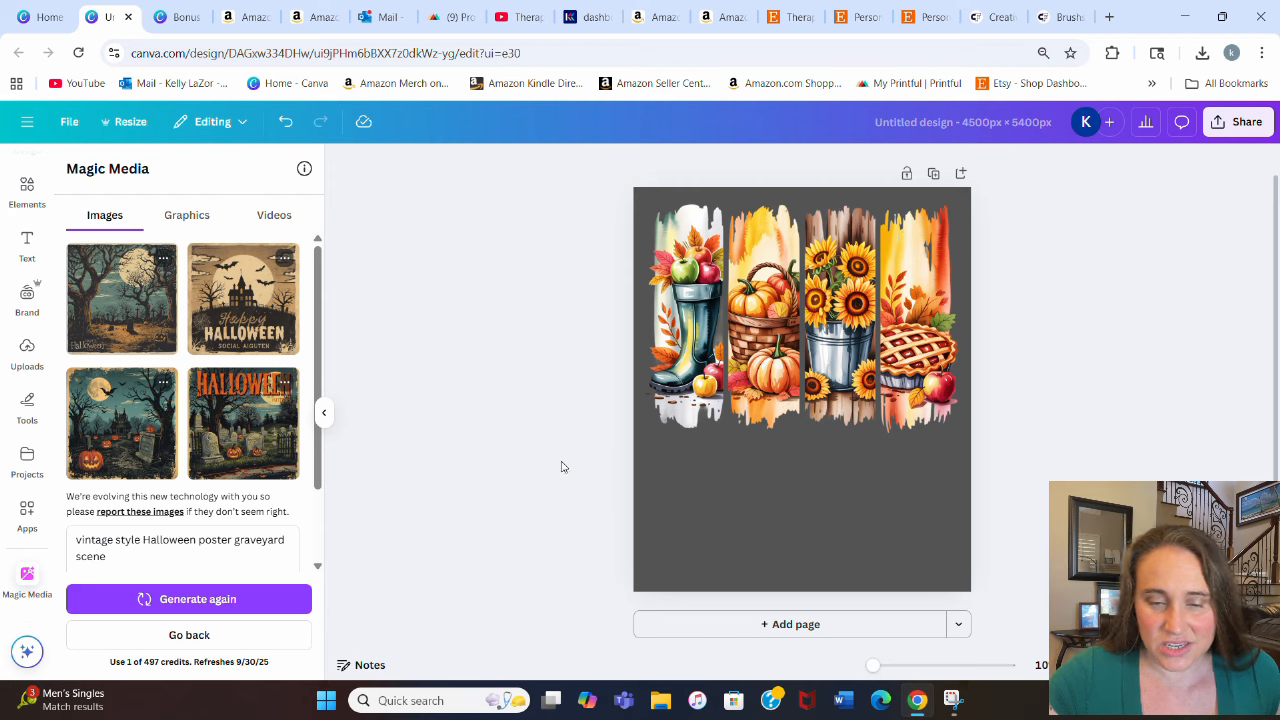
- Generate another set of images from the same graveyard scene prompt
click(272, 455)
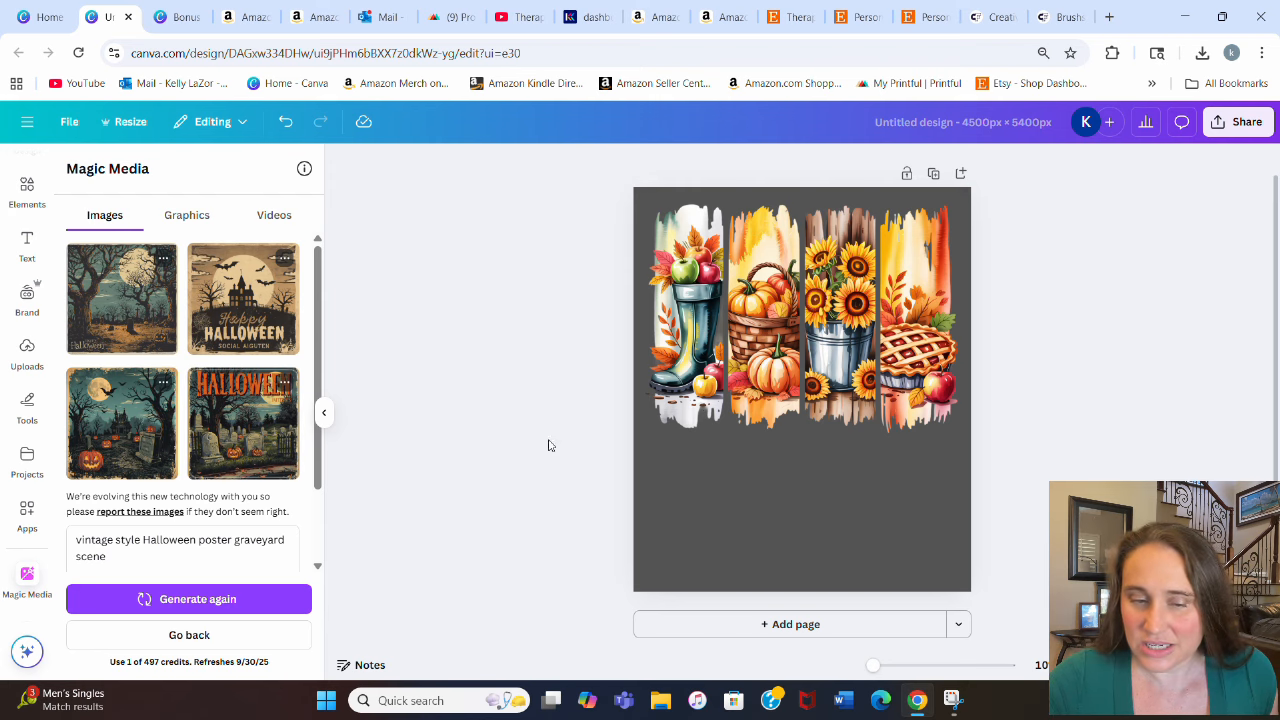
drag(851, 422, 898, 592)
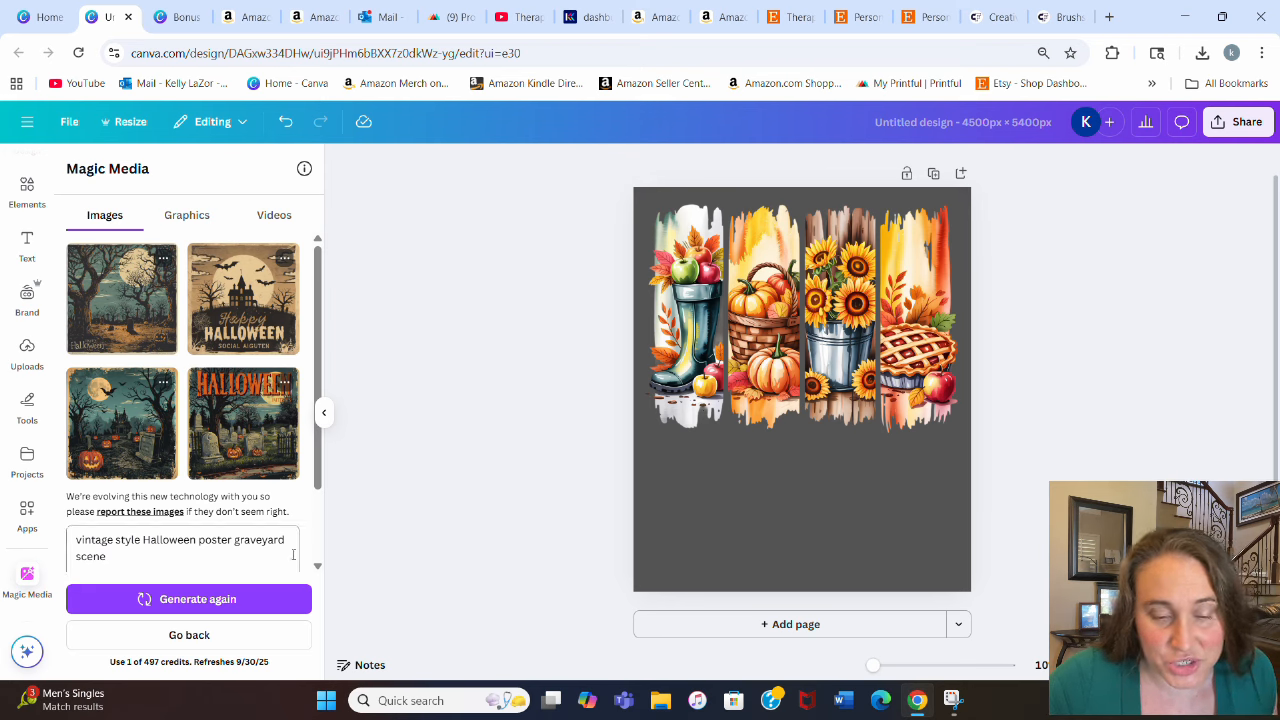
click(189, 598)
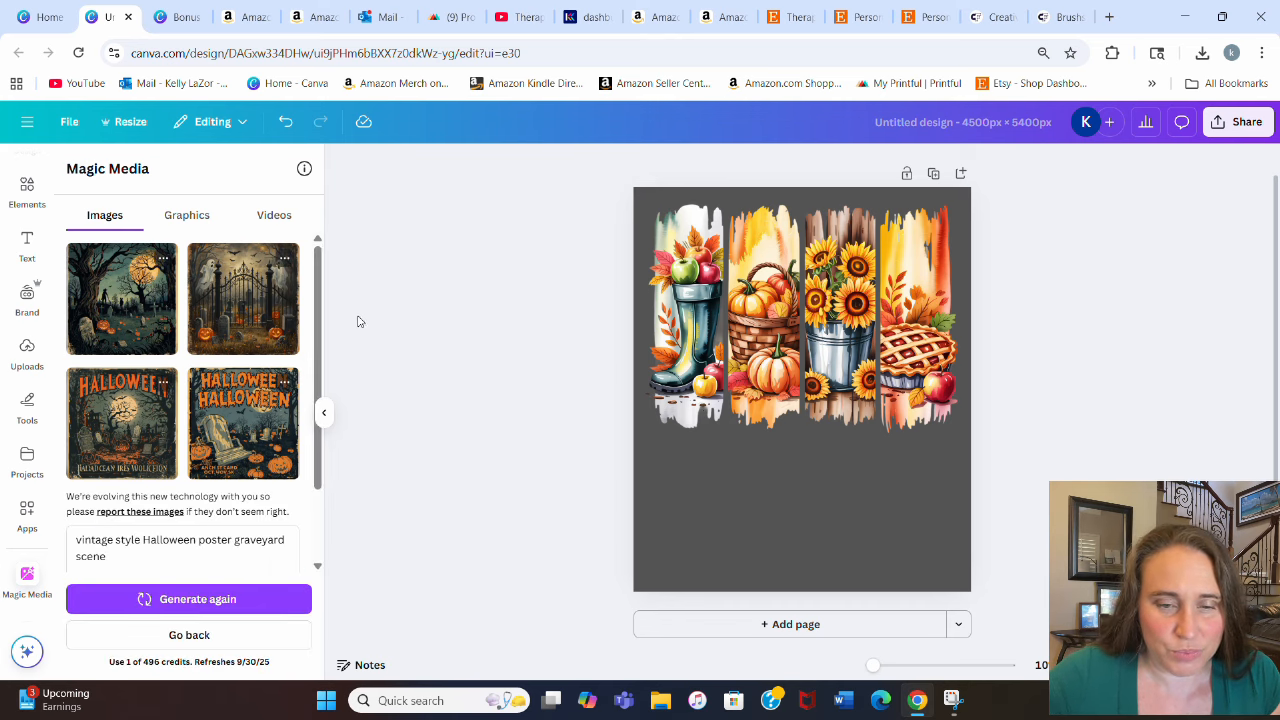
- Add the generated cemetery gate image with two ghosts and enlarge it to nearly the page's full width, covering the brushstroke graphic
click(256, 312)
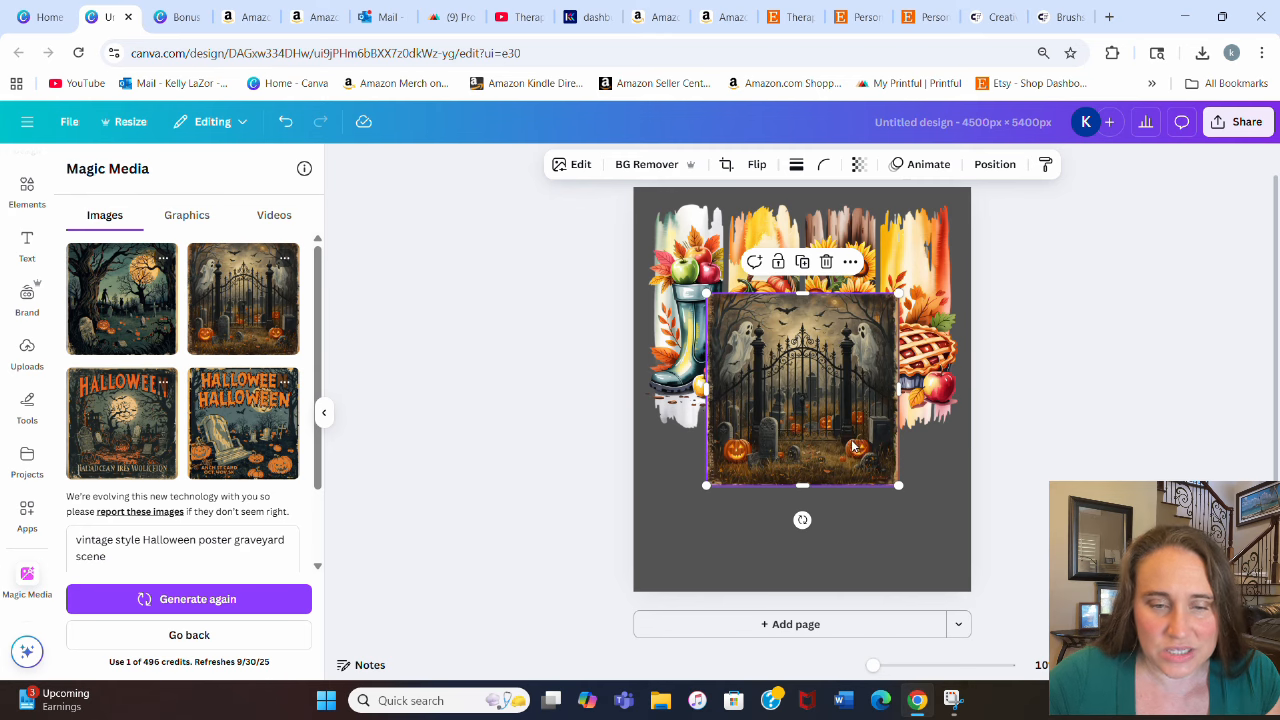
drag(853, 447, 799, 351)
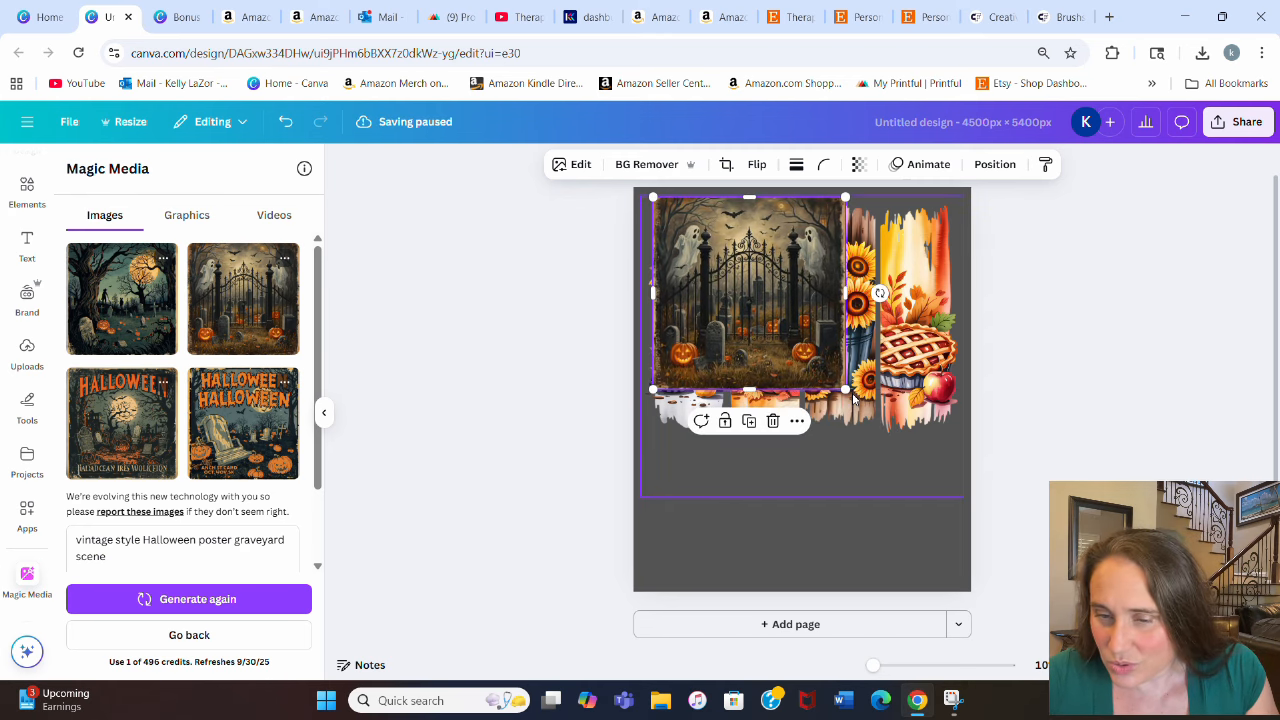
drag(846, 390, 958, 518)
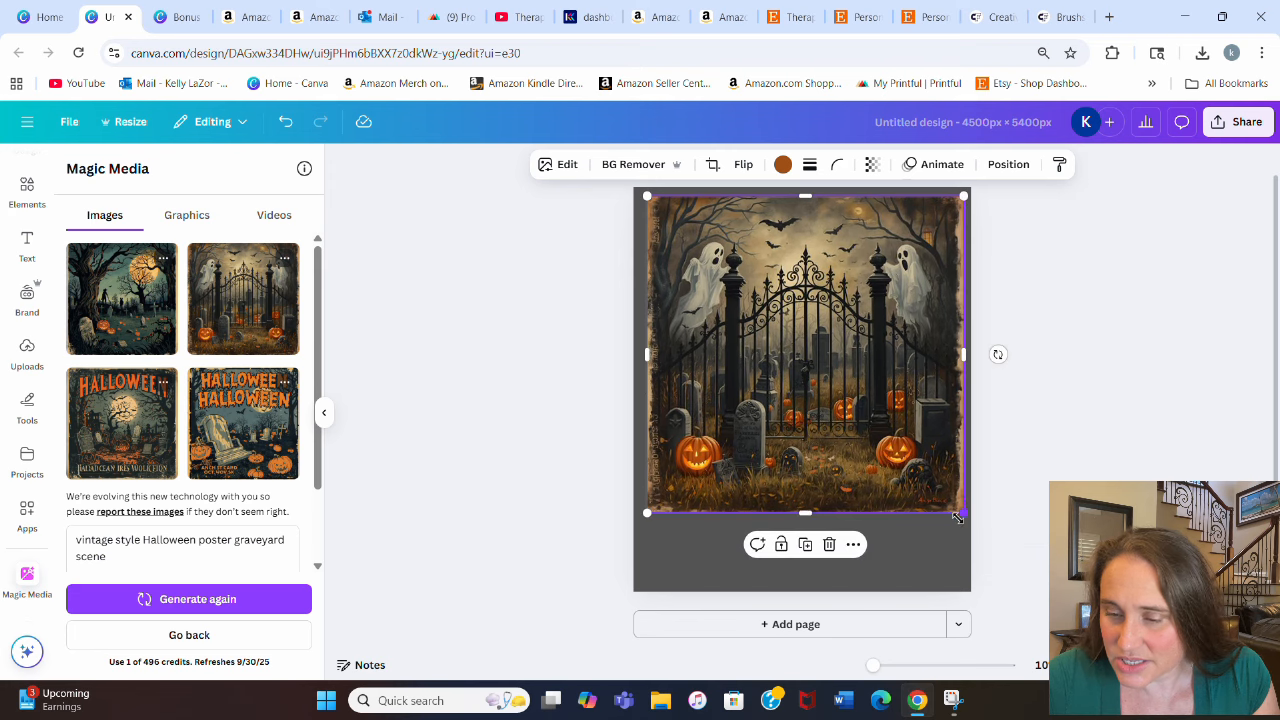
click(1135, 419)
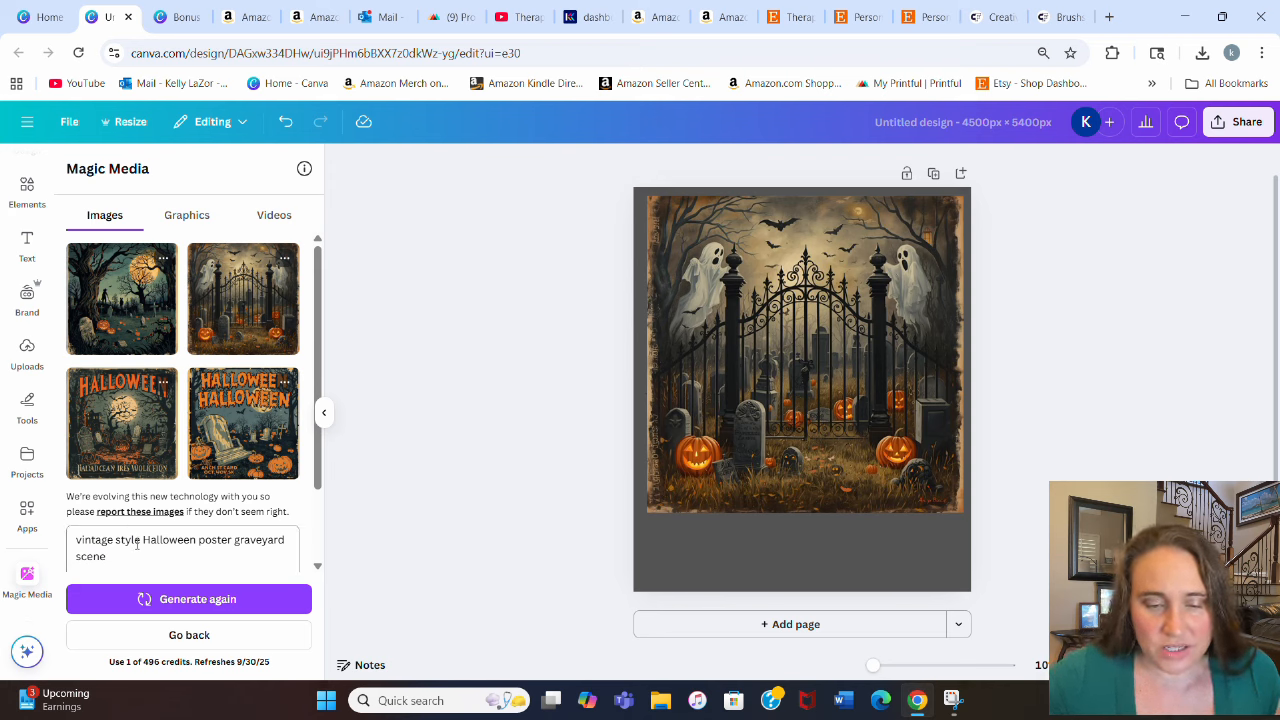
- Add "orange" before "graveyard scene" in the image prompt and generate new images
click(232, 543)
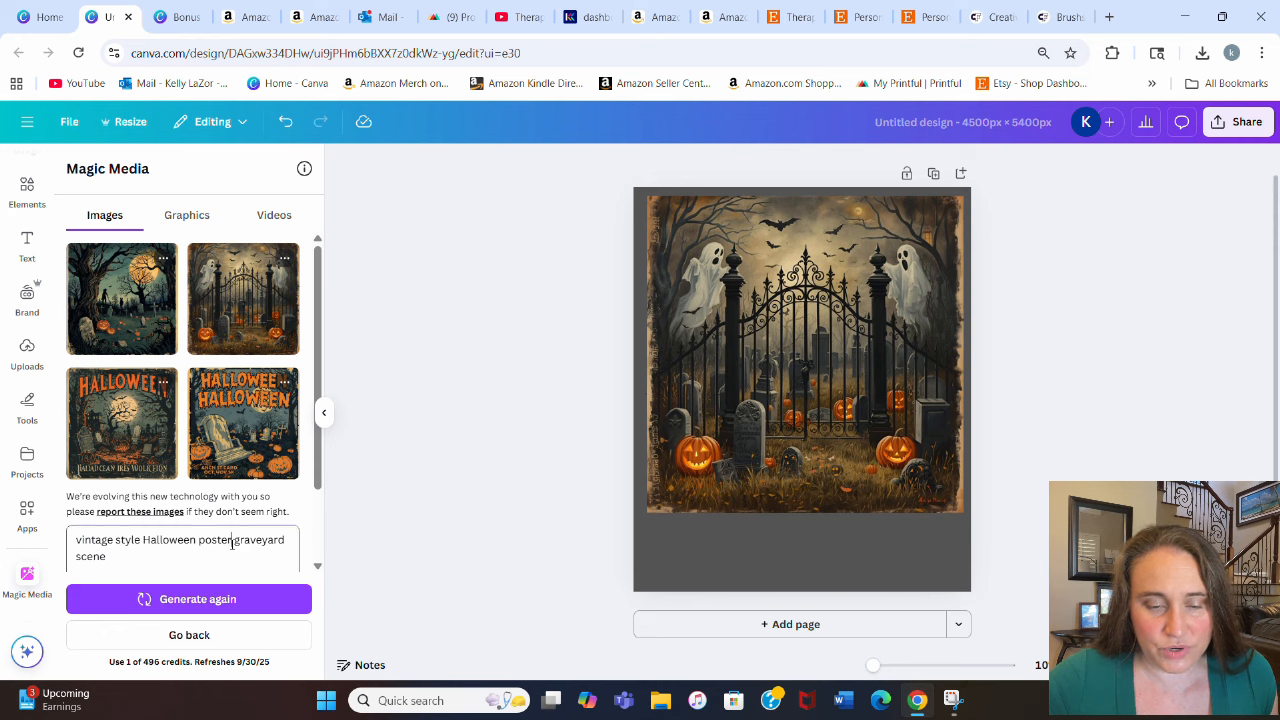
text(orange)
key(Return)
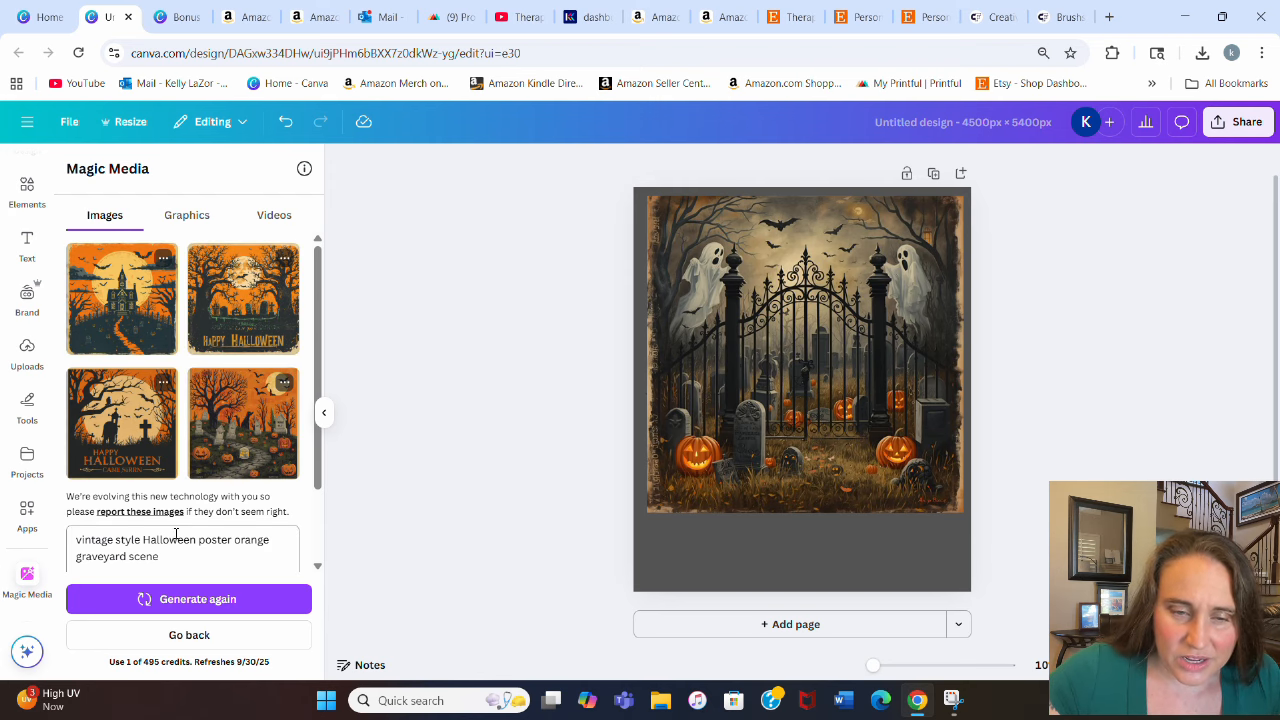
- Append "no words" to the end of the orange graveyard prompt and generate another set of images
click(192, 560)
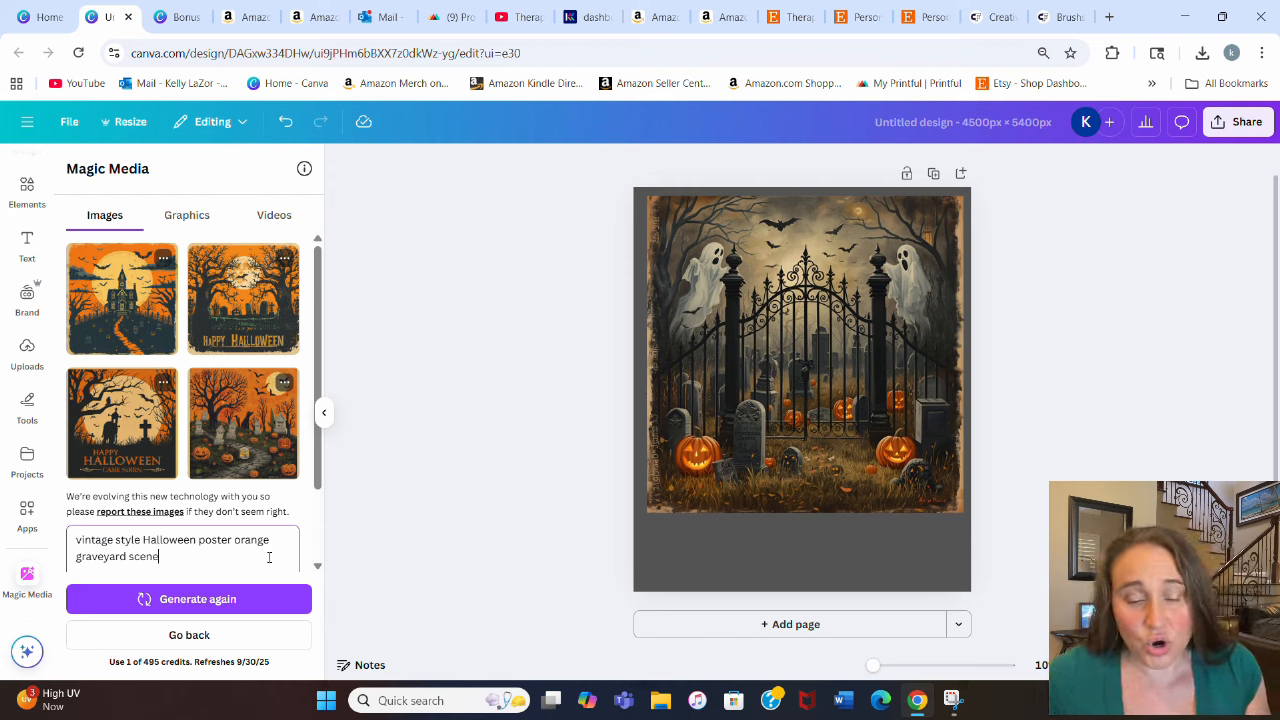
text(no words)
click(197, 599)
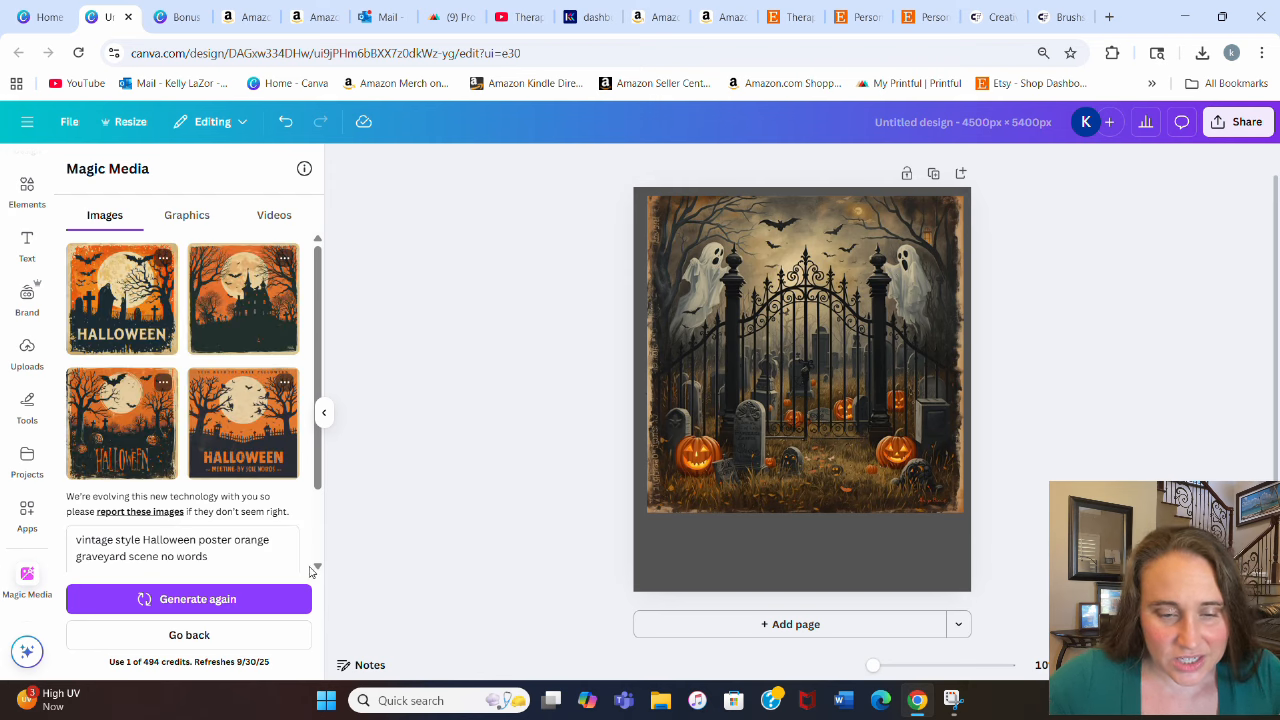
- Add the generated orange Halloween image with bare trees and pumpkins, enlarge it and place it on a second page
click(168, 436)
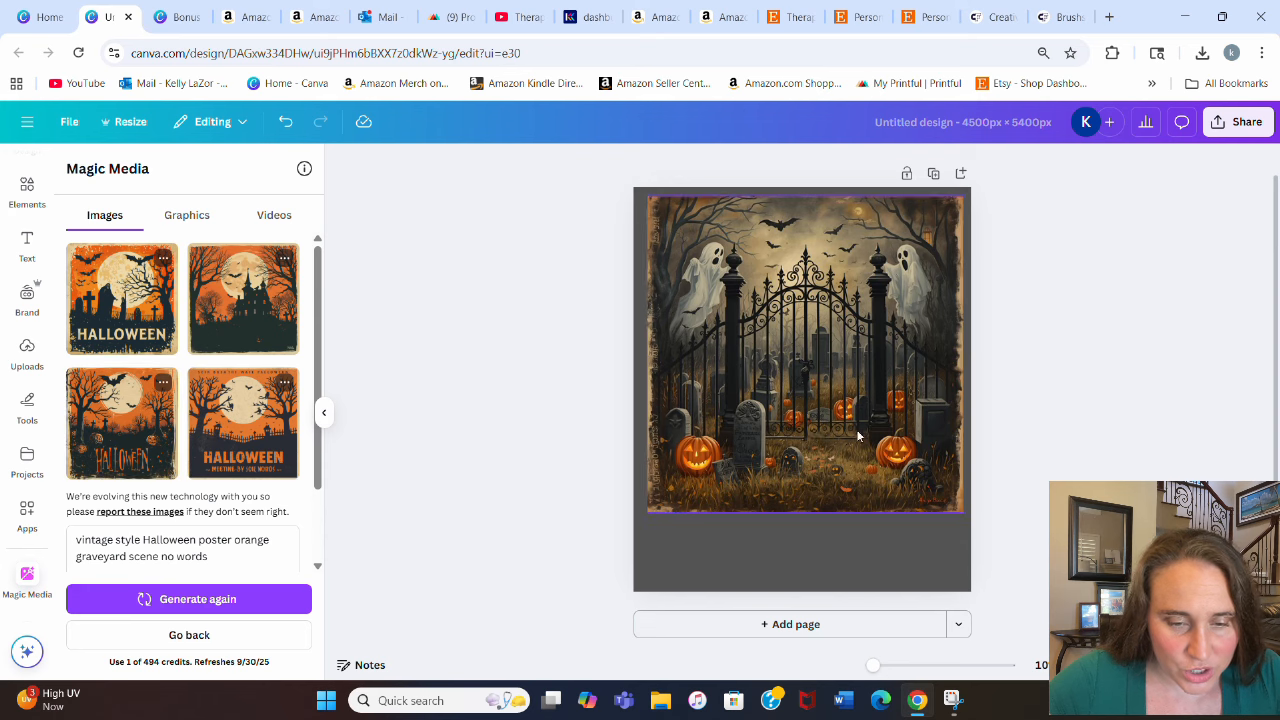
drag(806, 351, 746, 253)
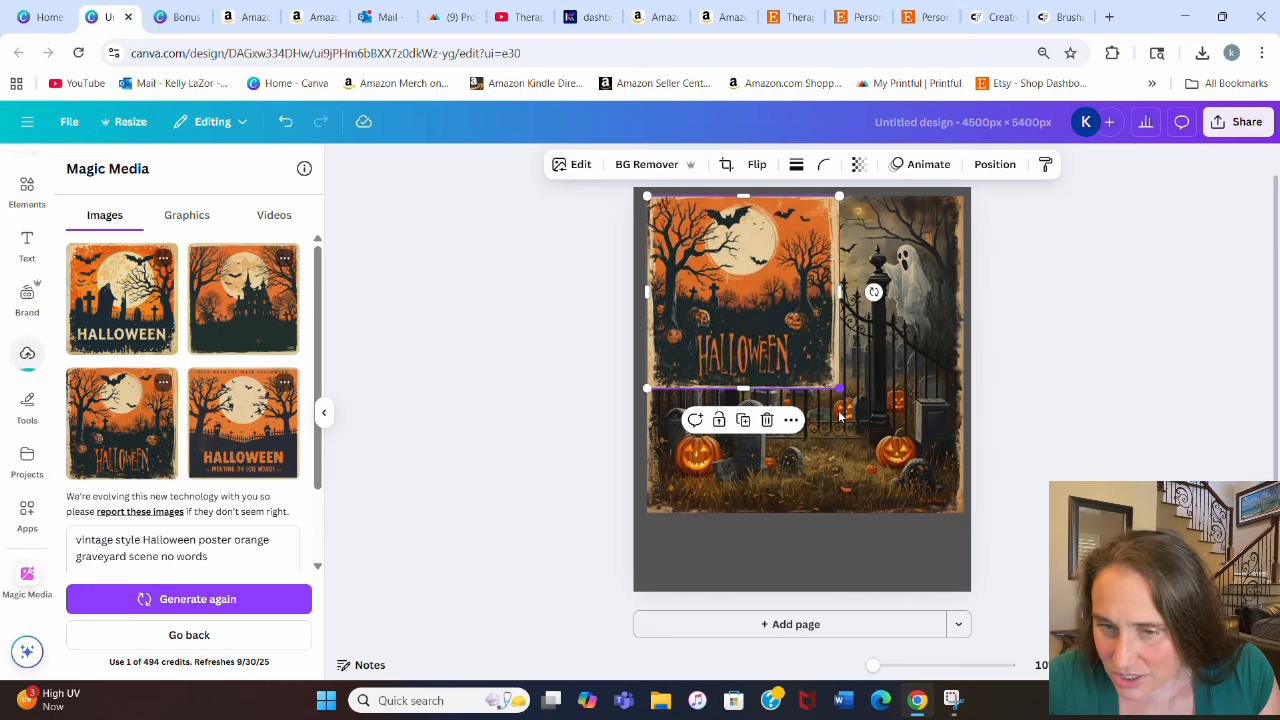
drag(837, 387, 914, 614)
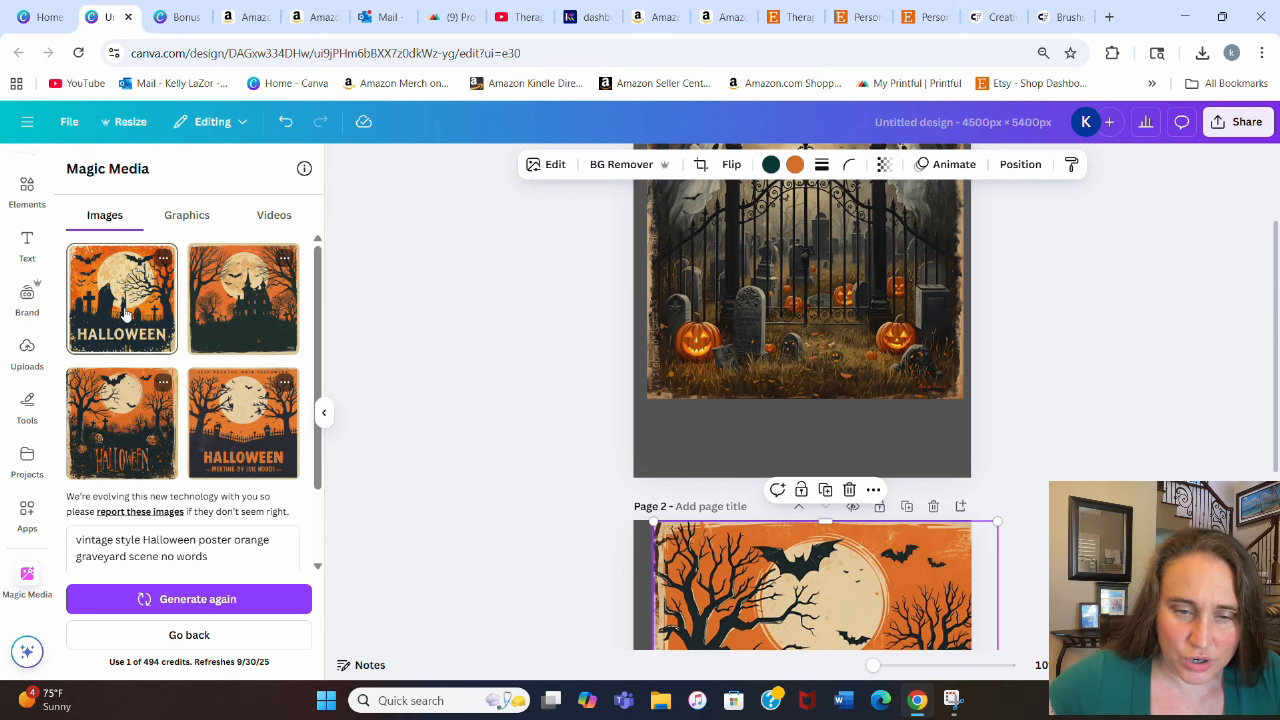
- Move the cemetery gate image from page 1 to page 2, leaving only the brushstroke graphic on page 1
click(138, 340)
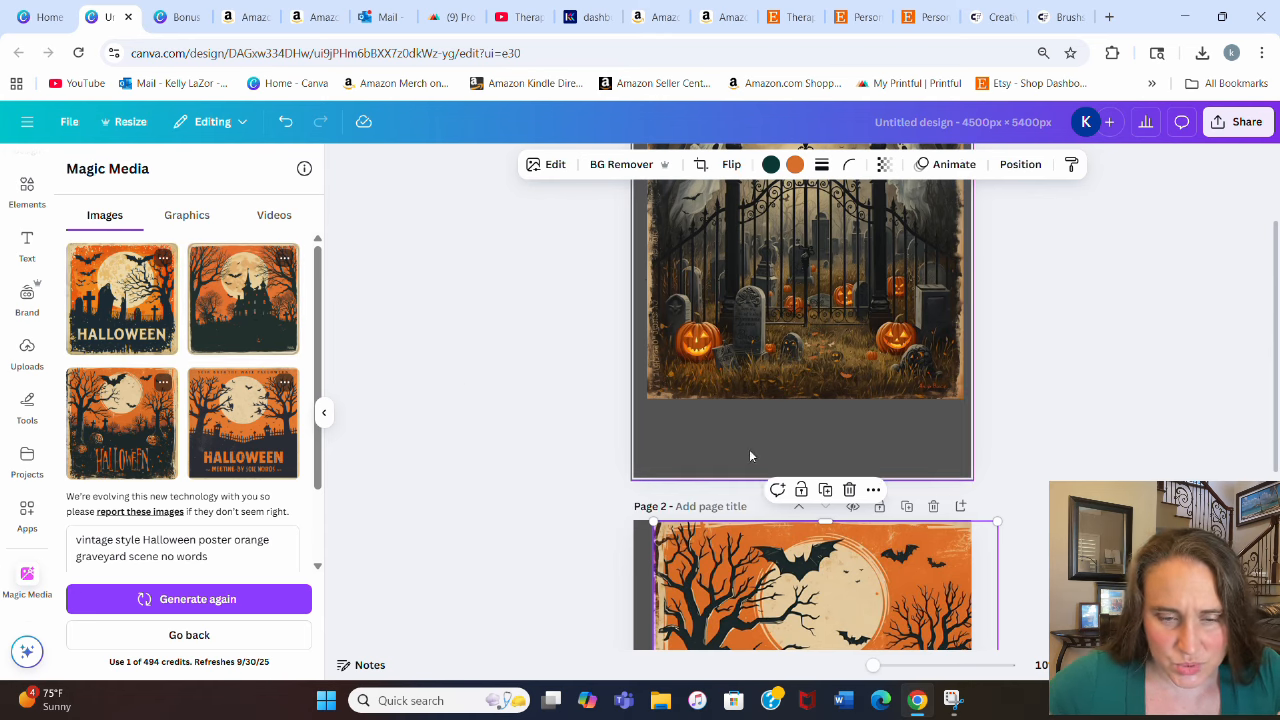
drag(857, 421, 837, 346)
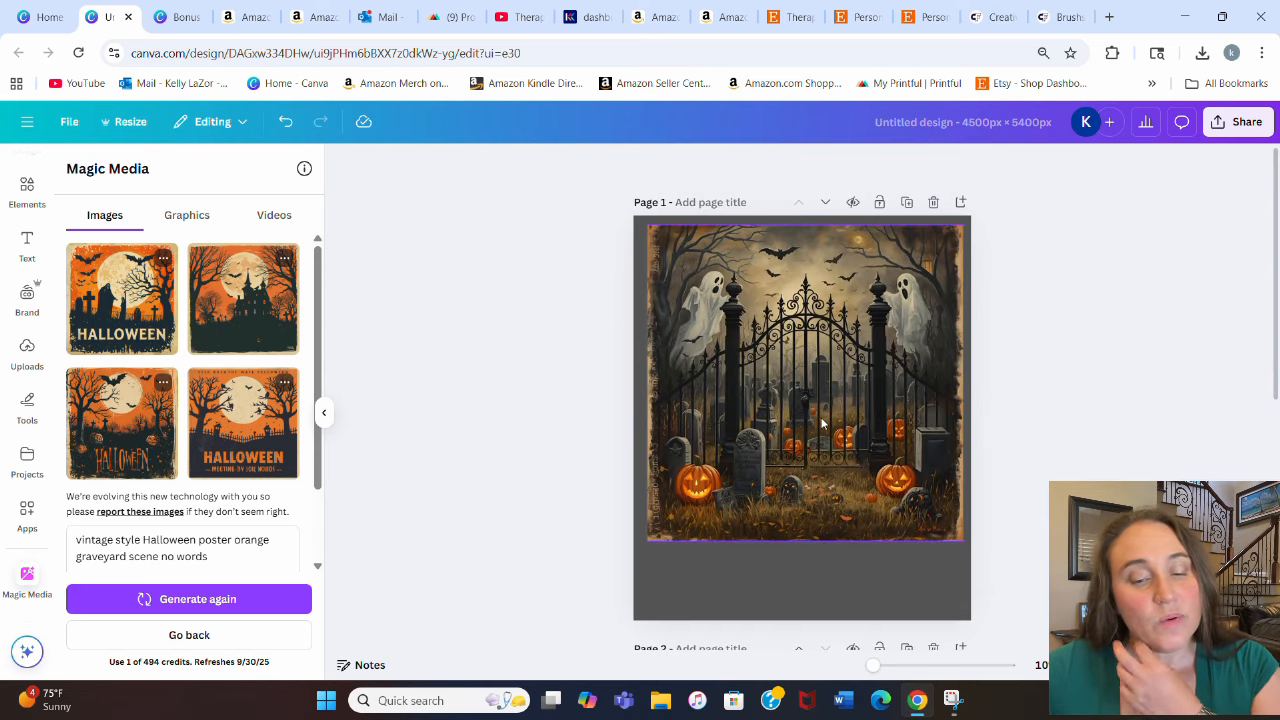
click(321, 413)
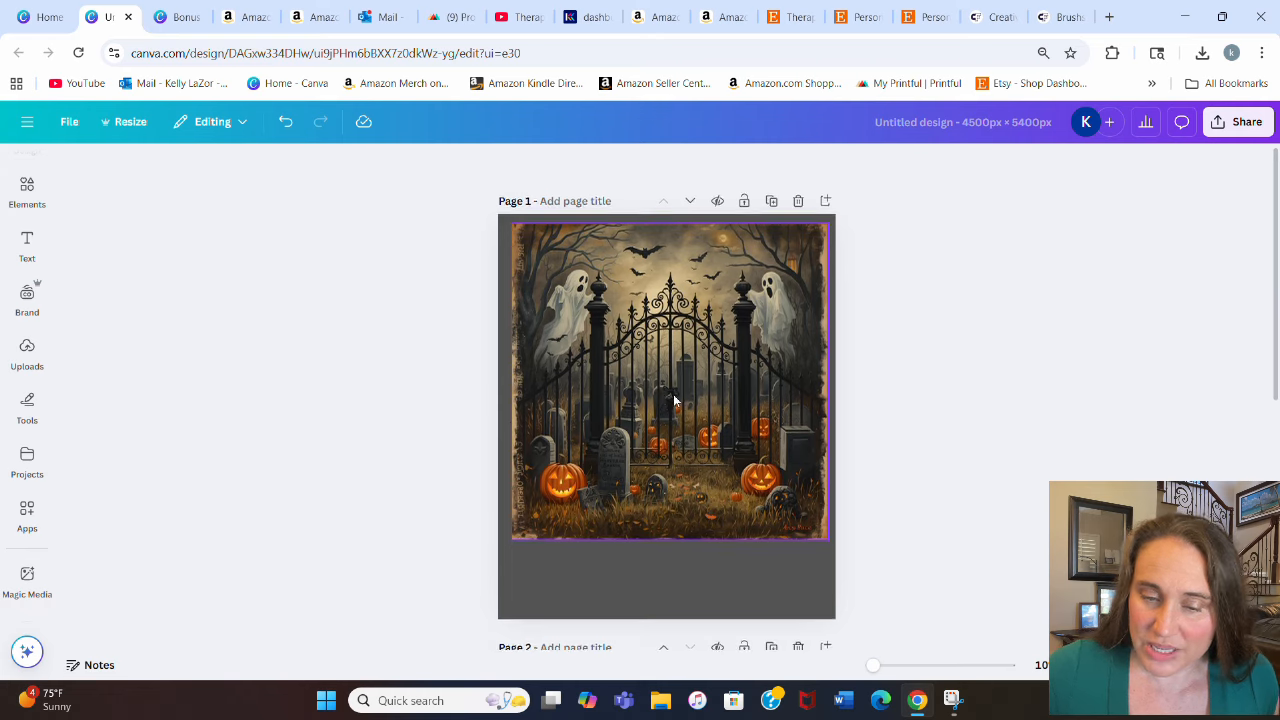
scroll(674, 400, down, 3)
drag(686, 254, 698, 641)
scroll(698, 641, up, 3)
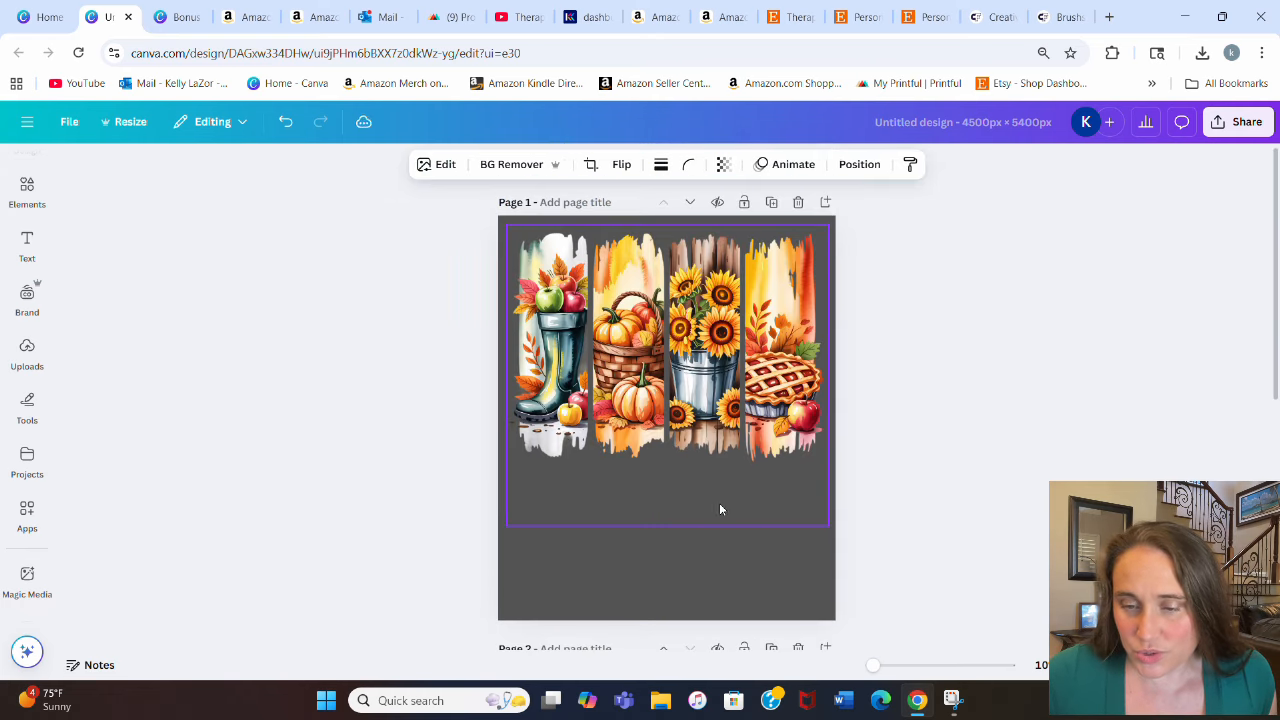
- Title page 1 "brush stroke frame" and download only that page as a PNG with a transparent background
click(568, 203)
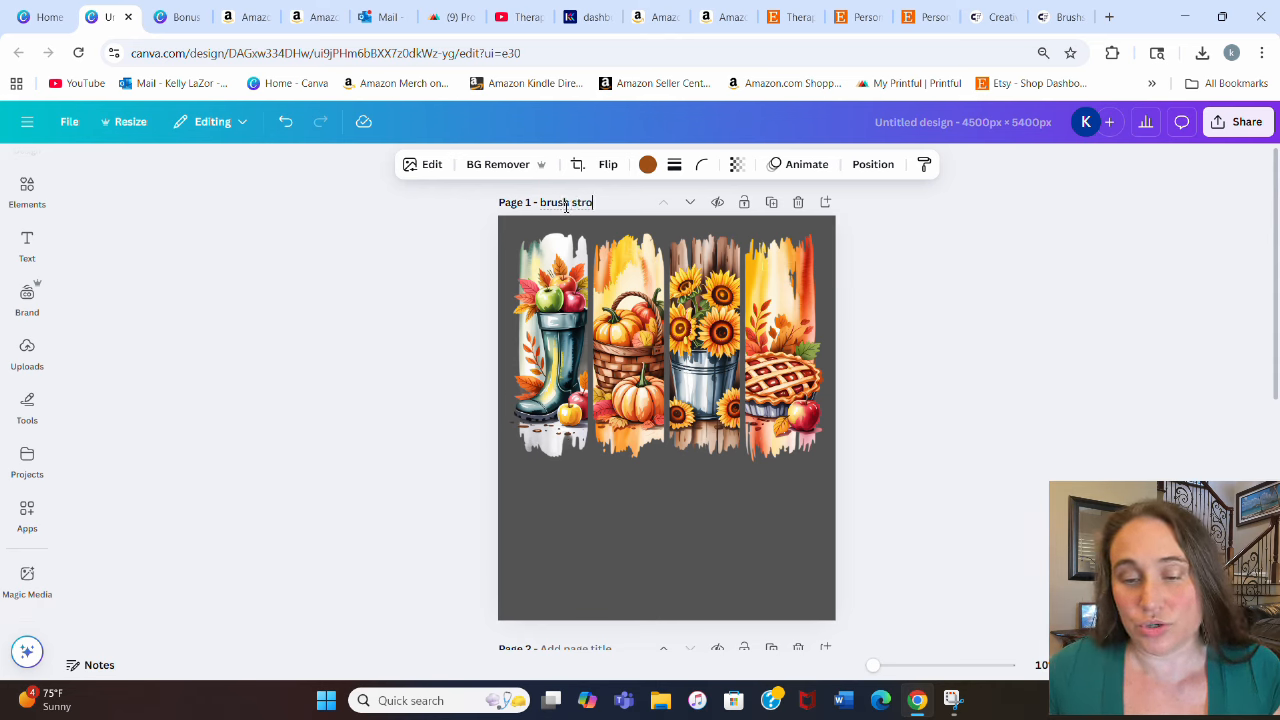
text(brush stroke frame)
click(1238, 121)
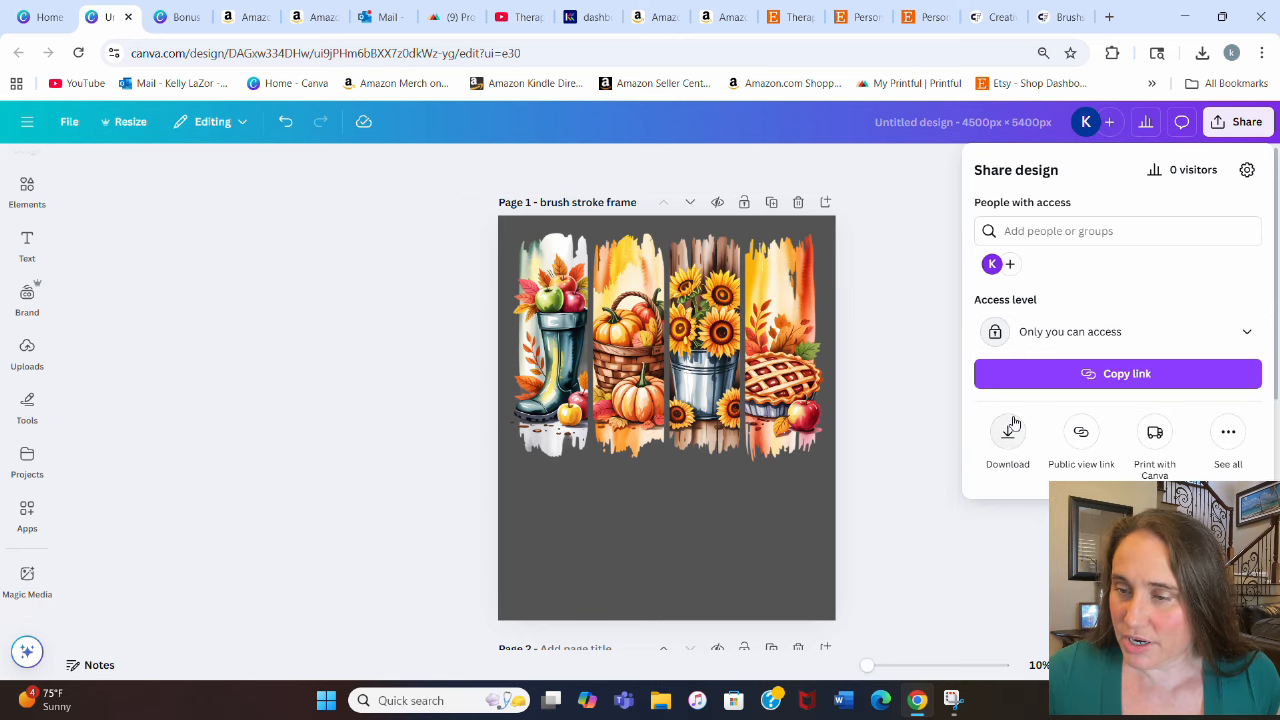
click(1012, 428)
click(1015, 380)
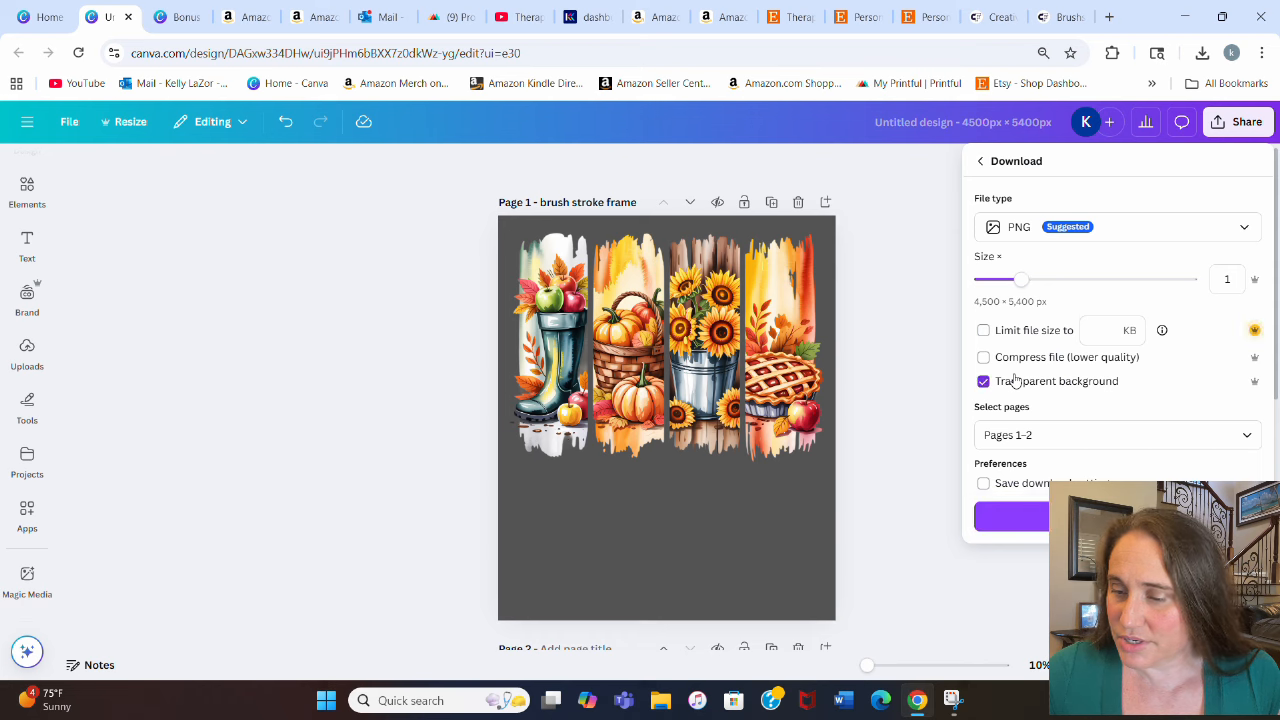
click(1246, 435)
click(1112, 237)
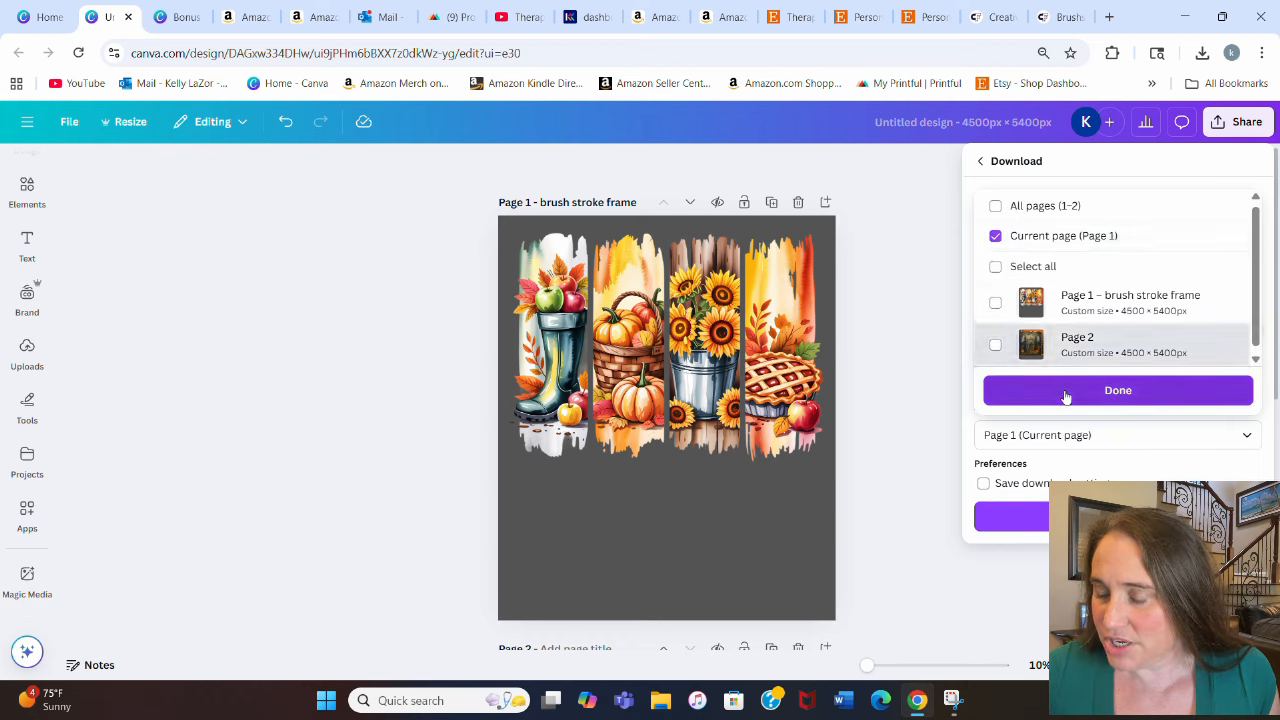
click(1095, 390)
click(1117, 516)
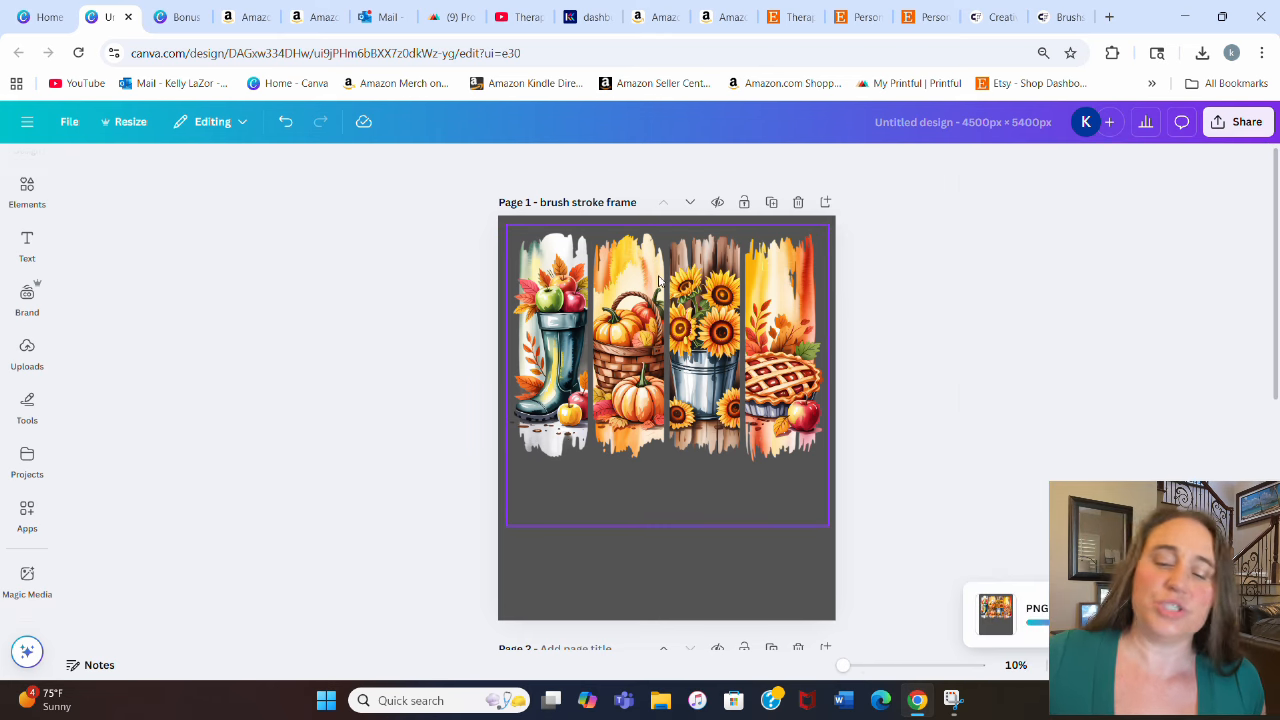
- Add a third page, move the cemetery gate image onto it and centre the image horizontally near the page's upper edge
scroll(722, 413, down, 5)
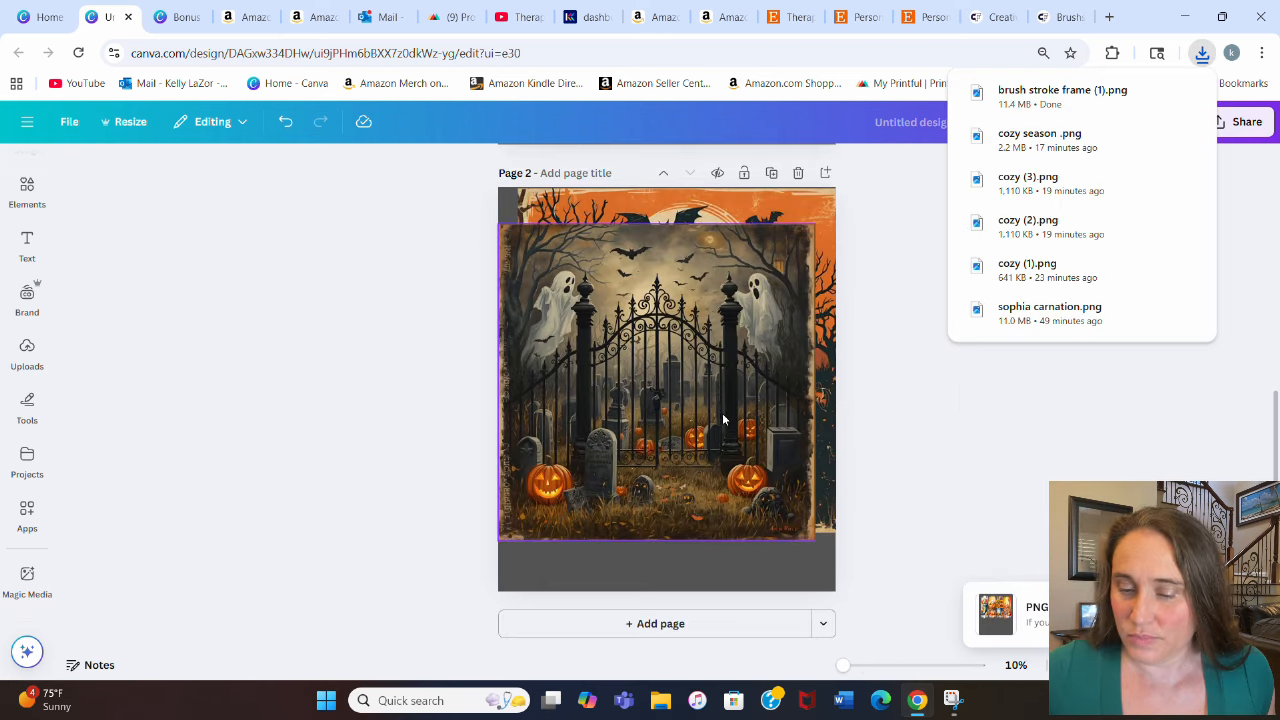
click(660, 623)
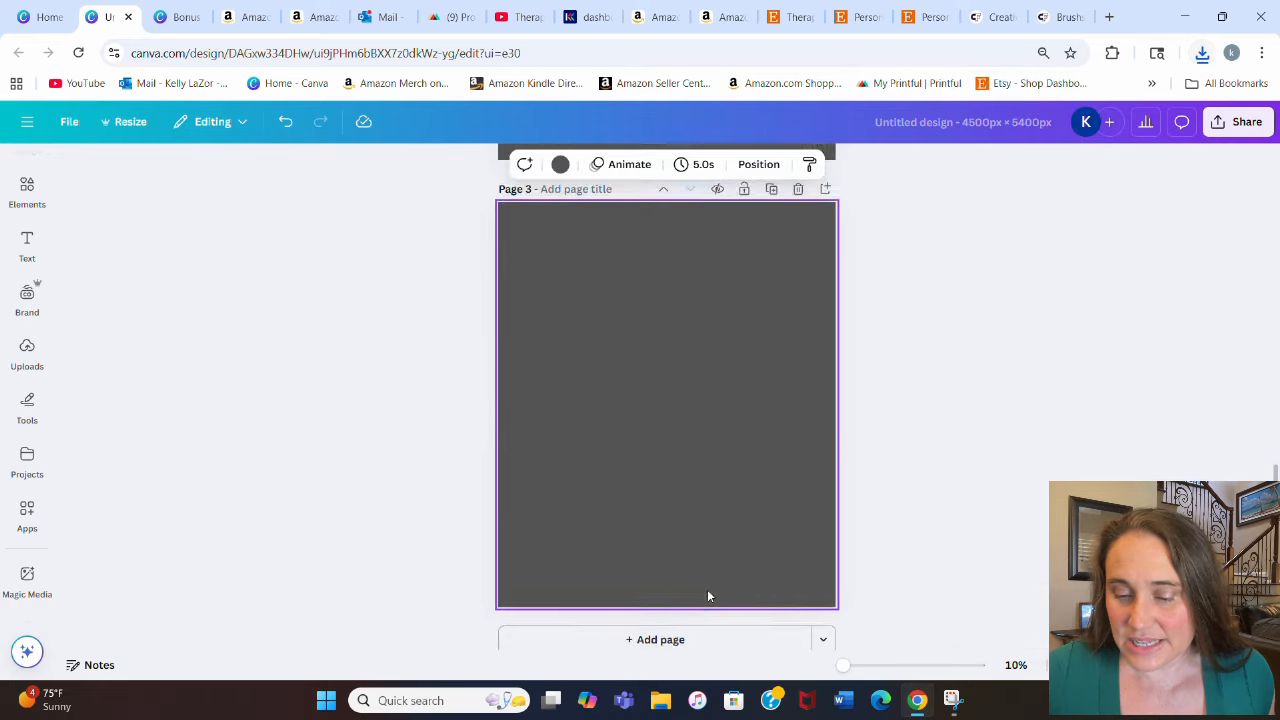
scroll(696, 522, down, 3)
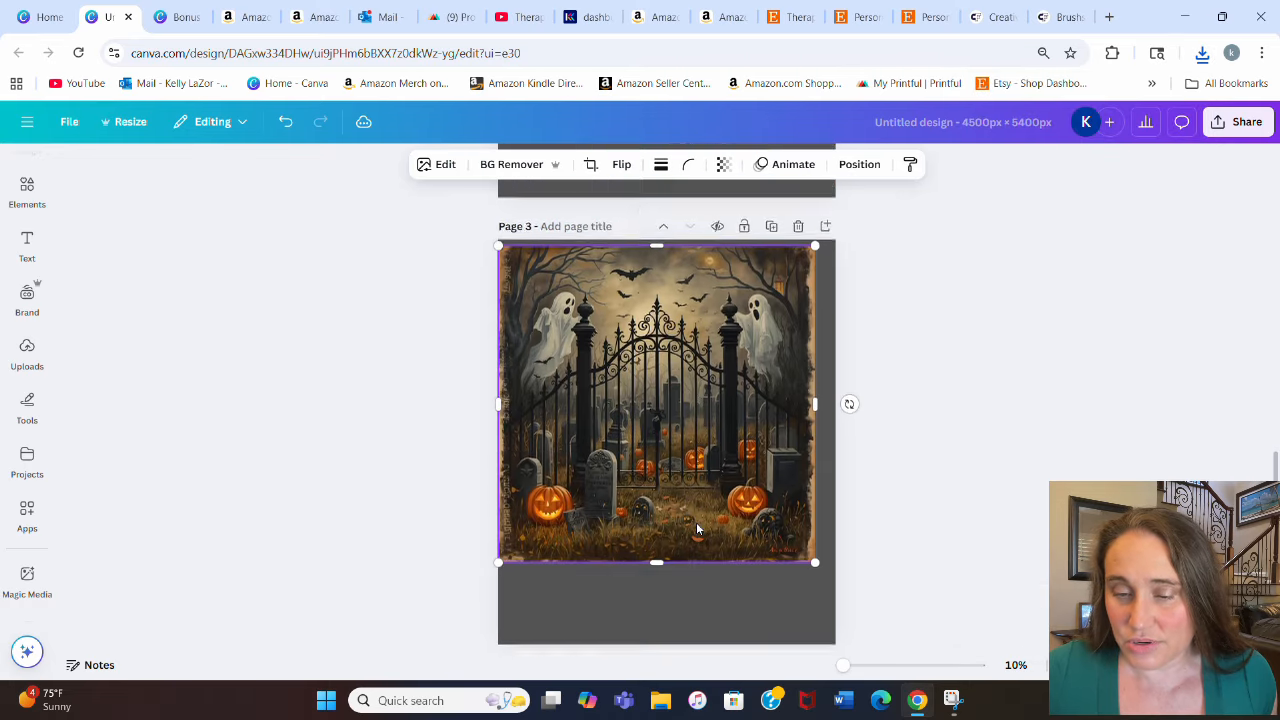
mouse_move(687, 447)
mouse_down()
mouse_move(703, 443)
mouse_move(690, 443)
mouse_up()
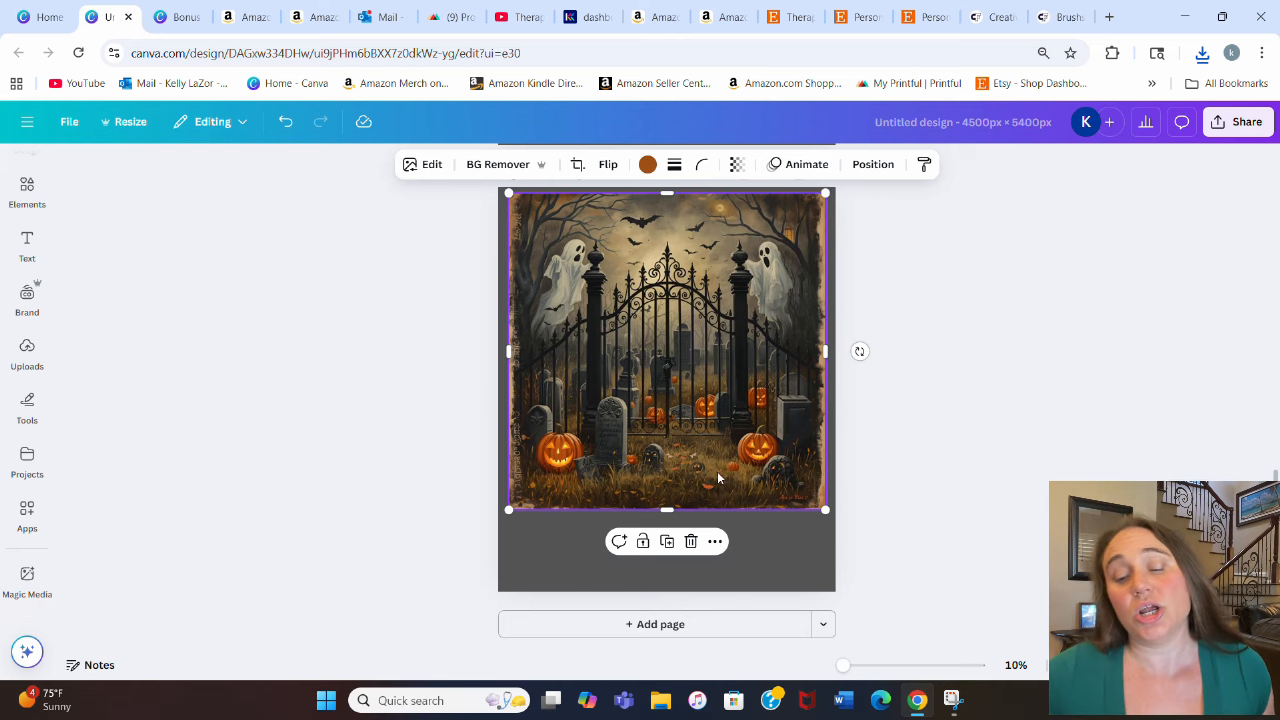
- Browse the available apps and open the Clipping Mask app with the cemetery gate image selected
click(35, 514)
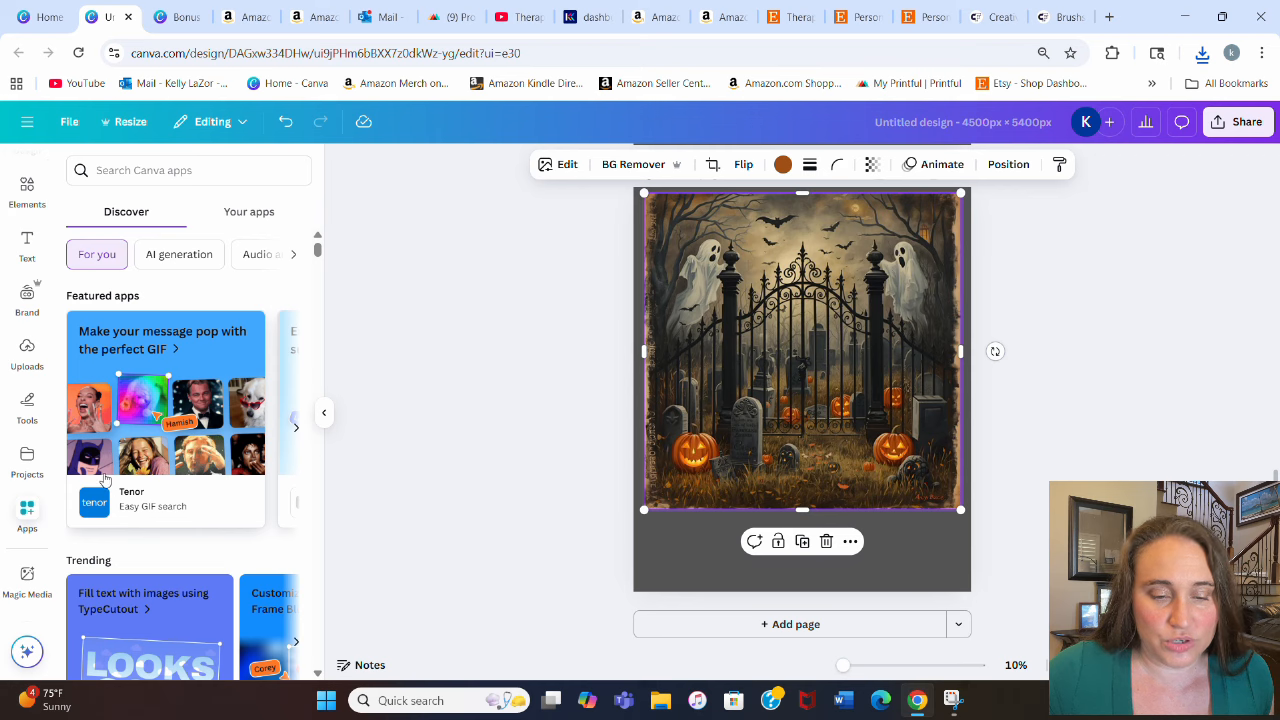
scroll(185, 560, down, 6)
scroll(149, 500, down, 3)
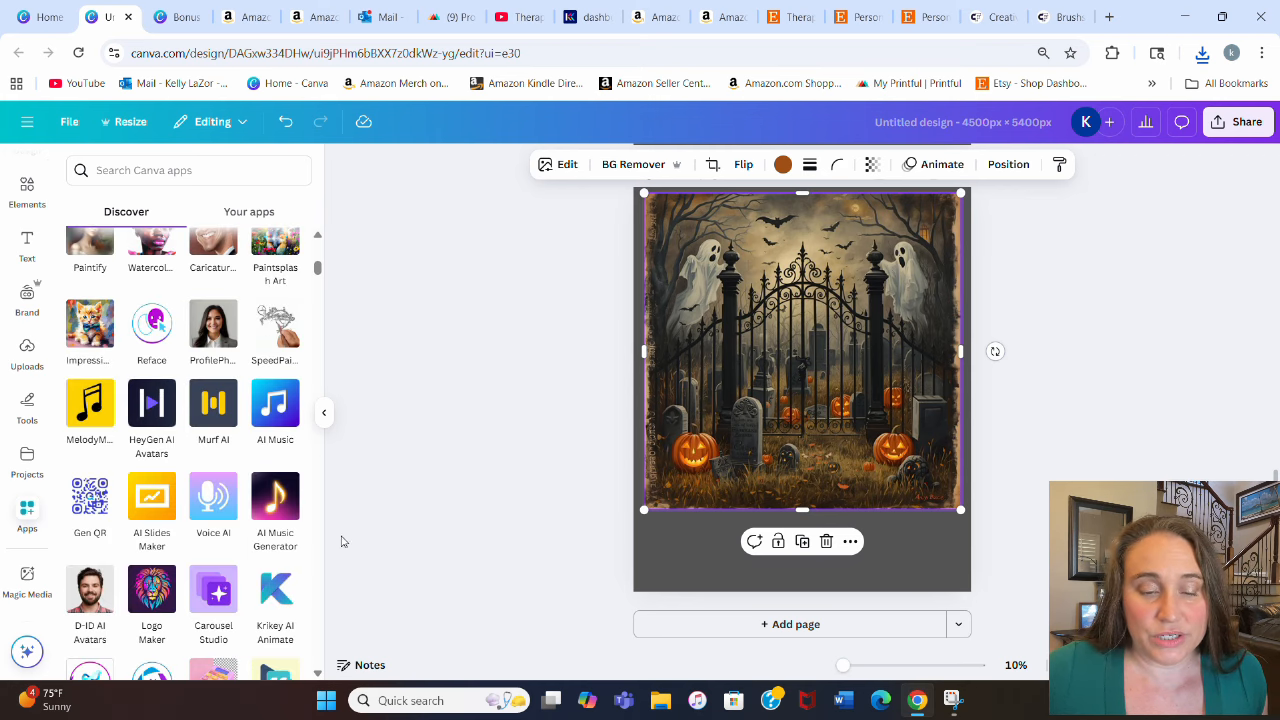
scroll(190, 520, up, 5)
scroll(80, 440, up, 5)
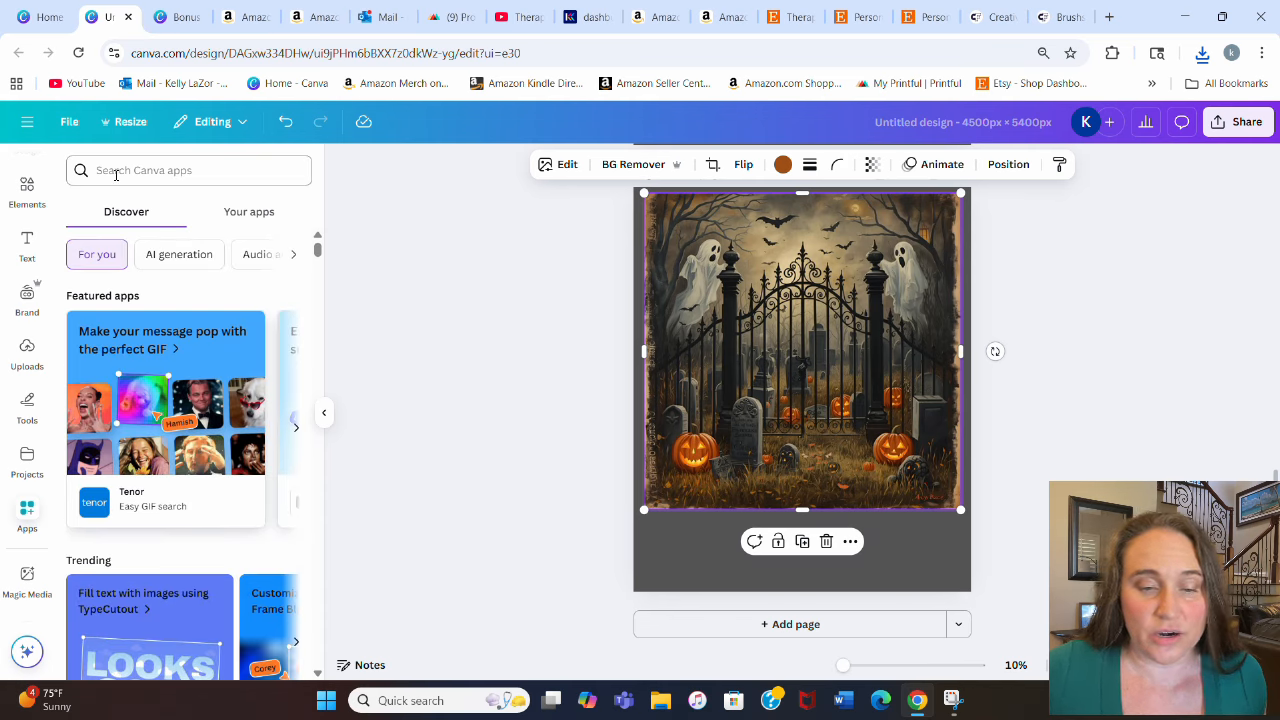
click(241, 216)
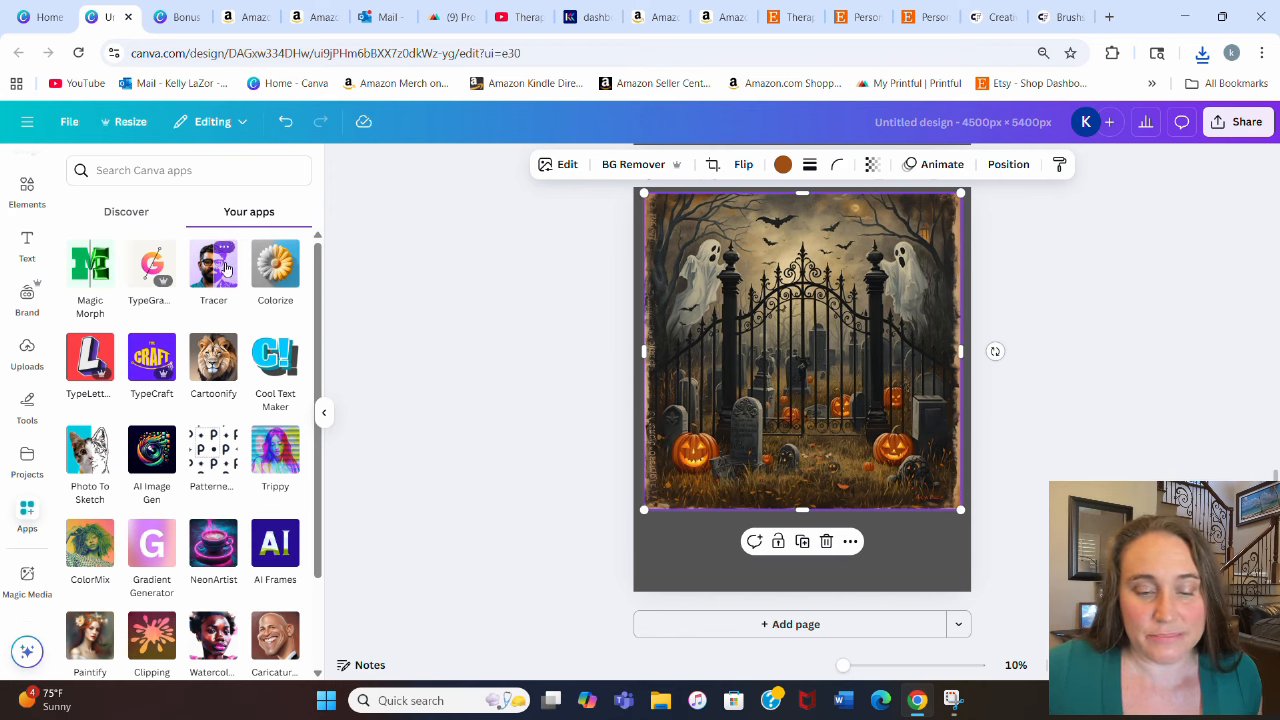
scroll(160, 548, down, 2)
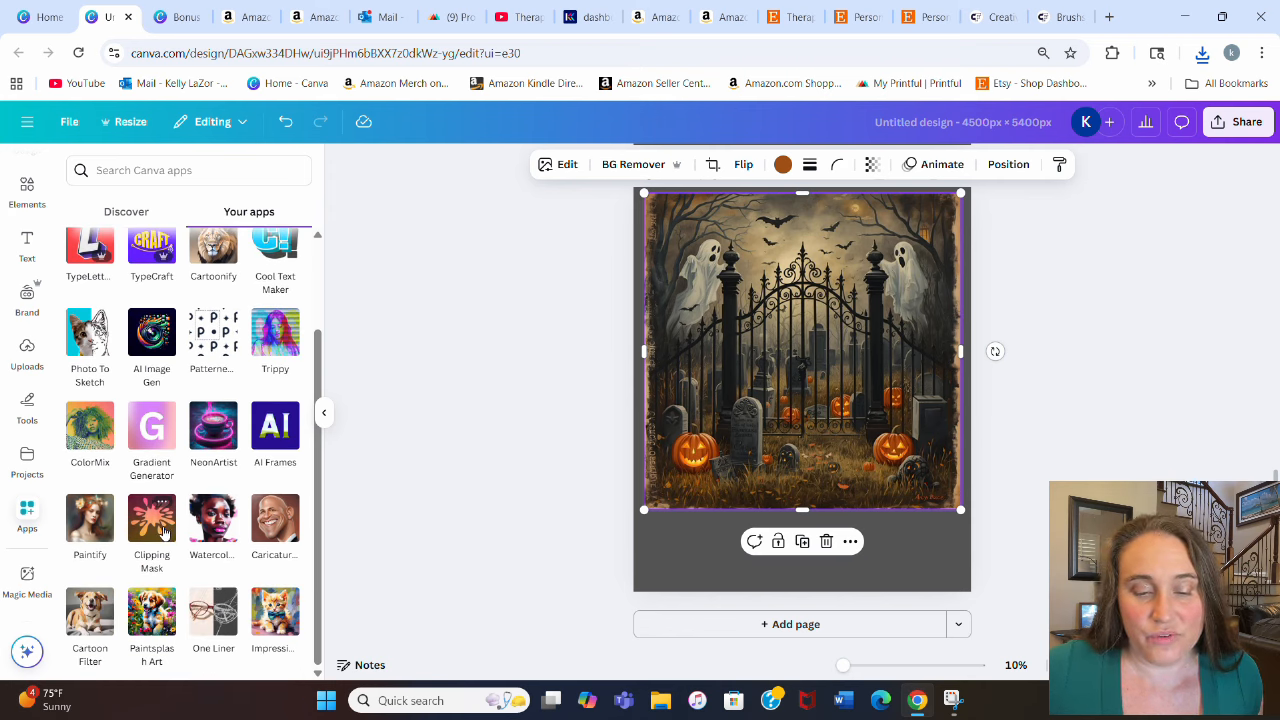
click(152, 528)
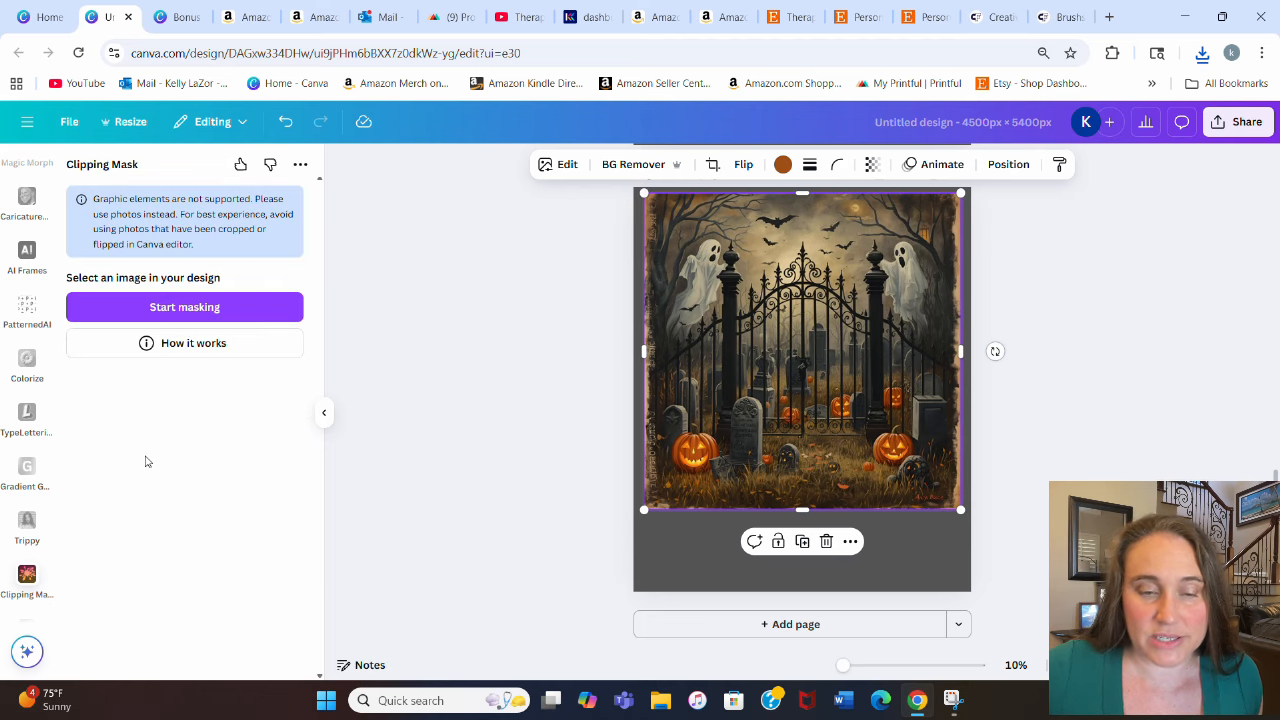
- Start masking the cemetery gate image and load "brush stroke frame (1).png" from Downloads as the image mask
click(184, 307)
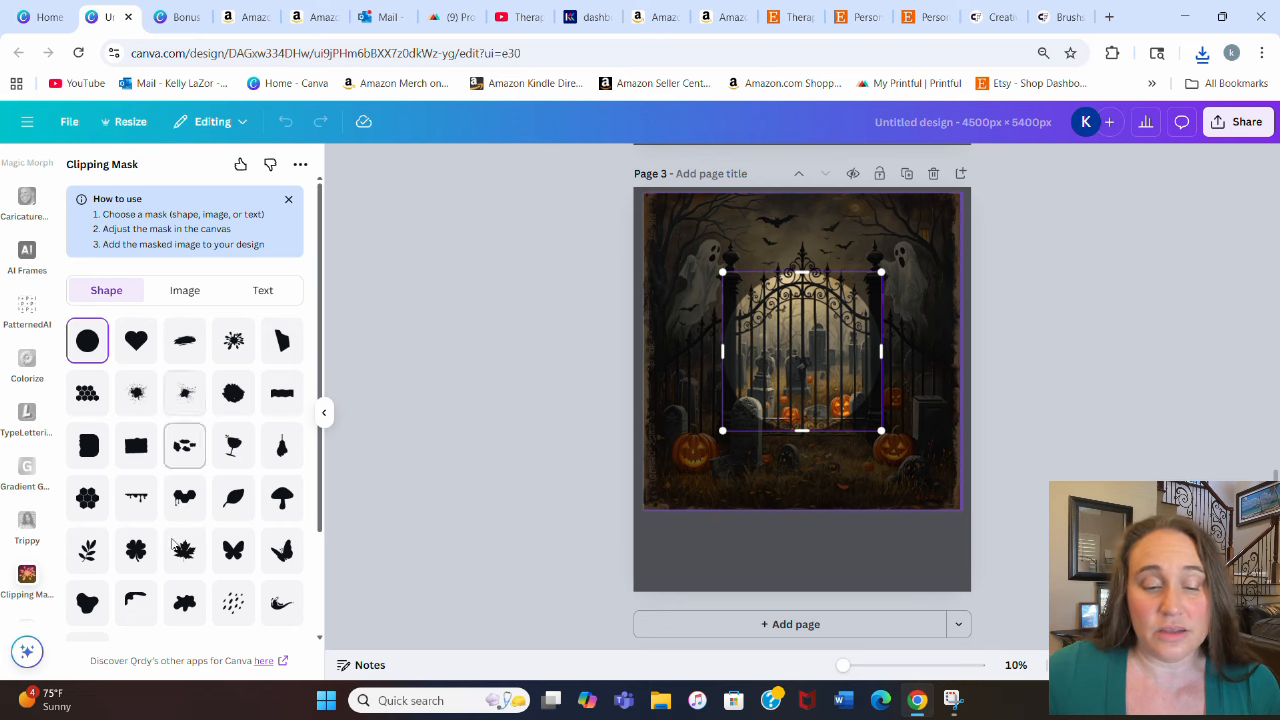
click(186, 292)
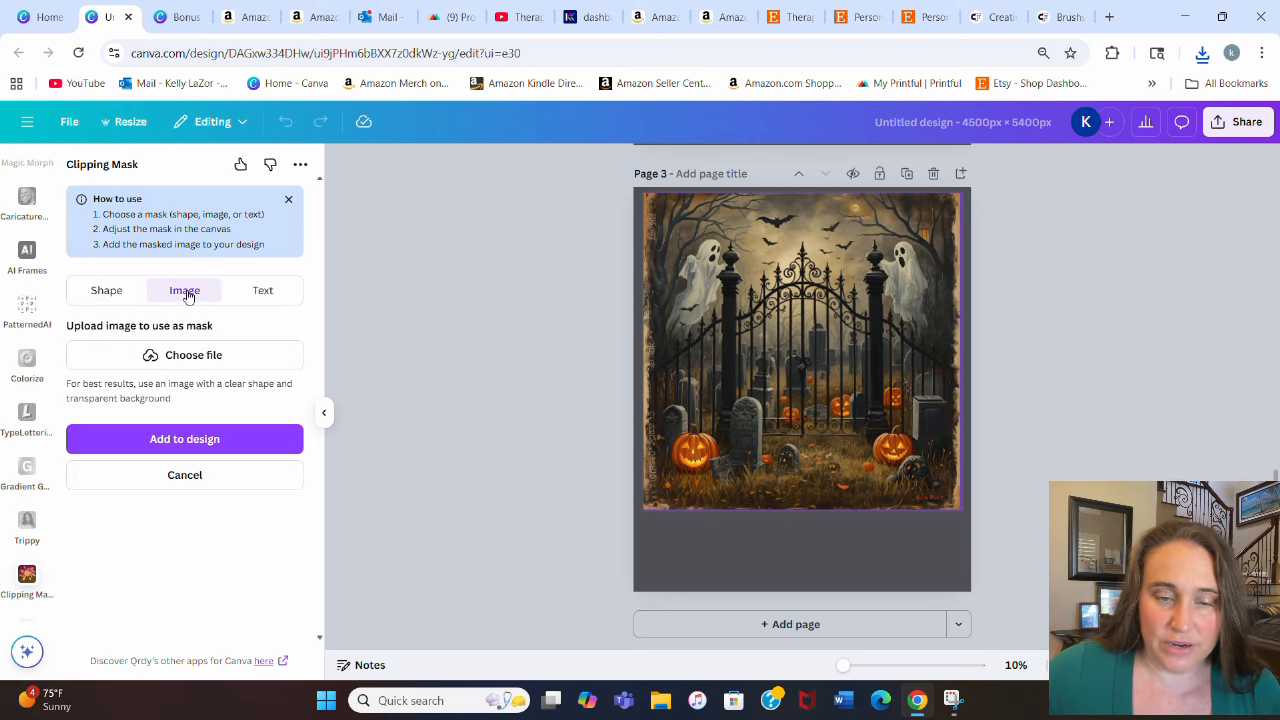
click(174, 355)
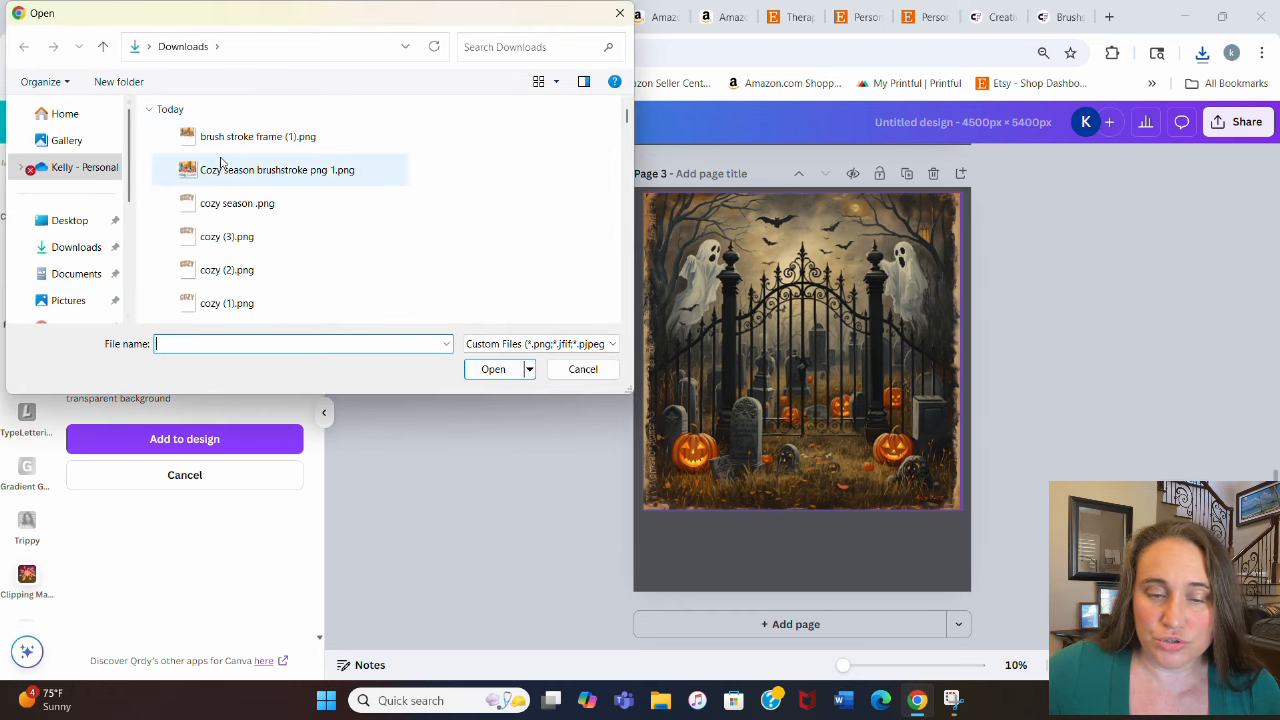
click(266, 138)
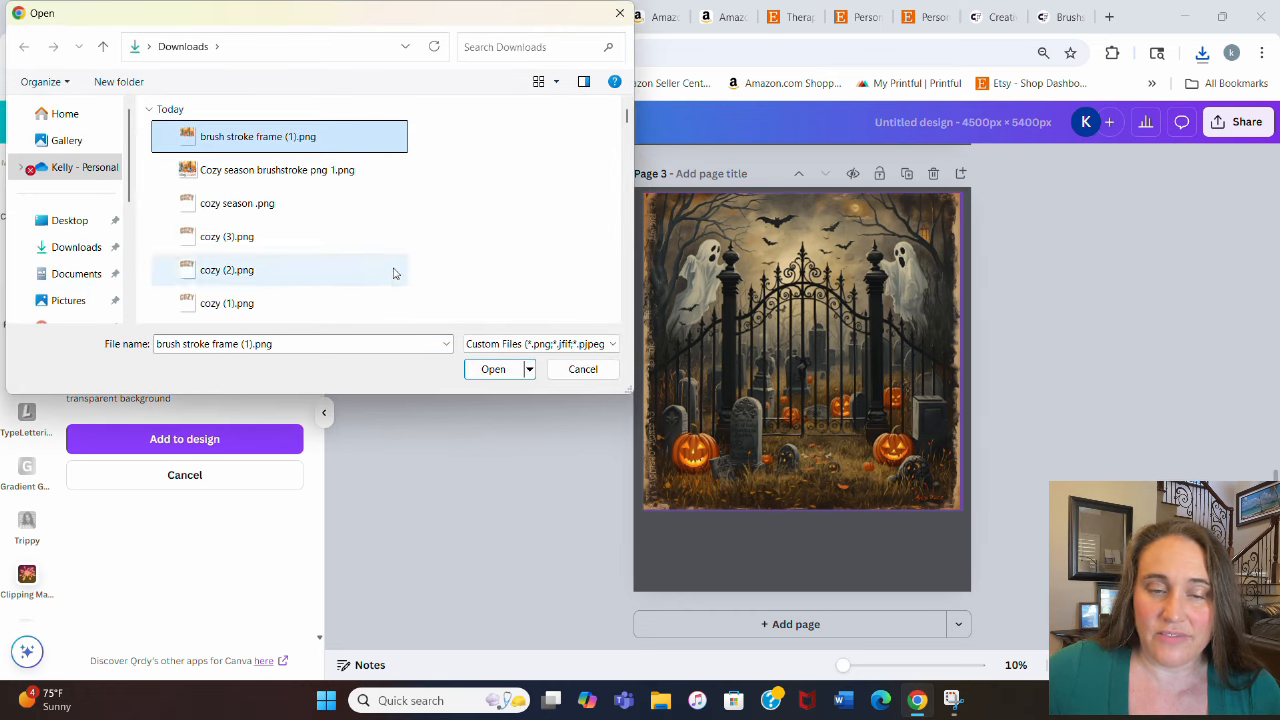
click(491, 372)
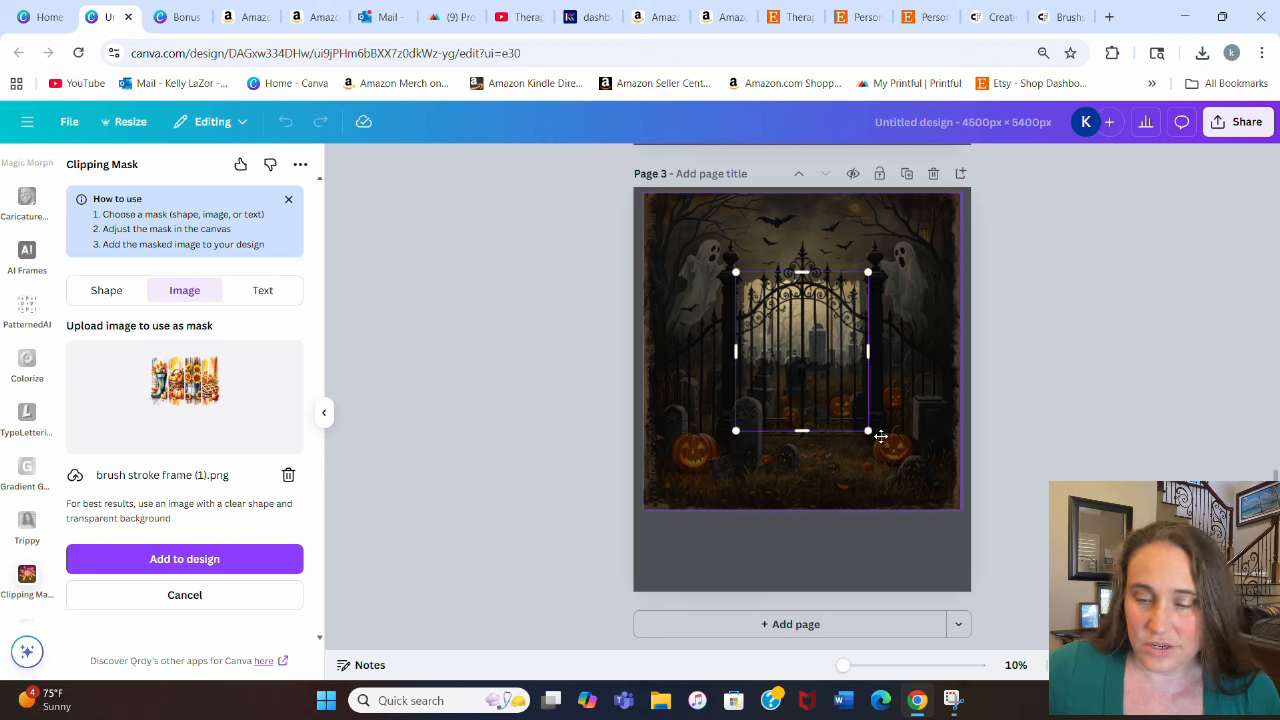
- Enlarge and position the brushstroke mask to span the cemetery gate image's full width, and add the masked image to the design
drag(868, 430, 962, 508)
drag(835, 371, 761, 318)
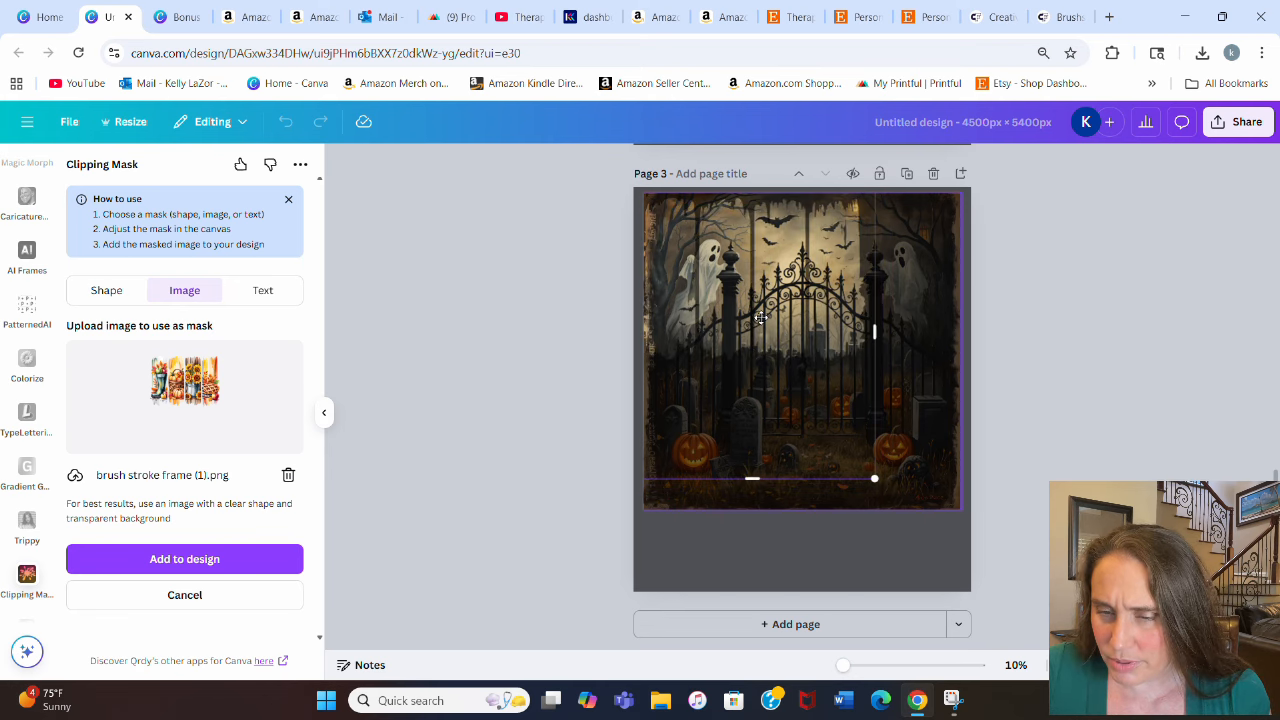
drag(874, 480, 958, 508)
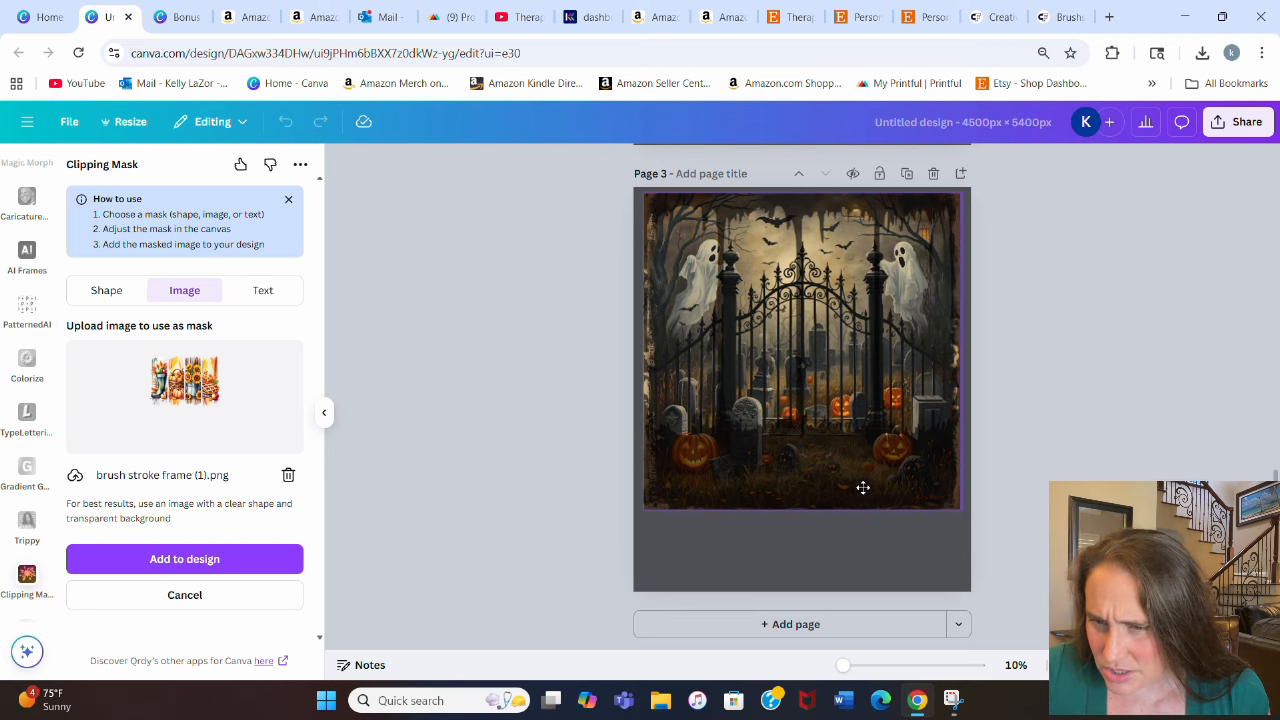
click(168, 560)
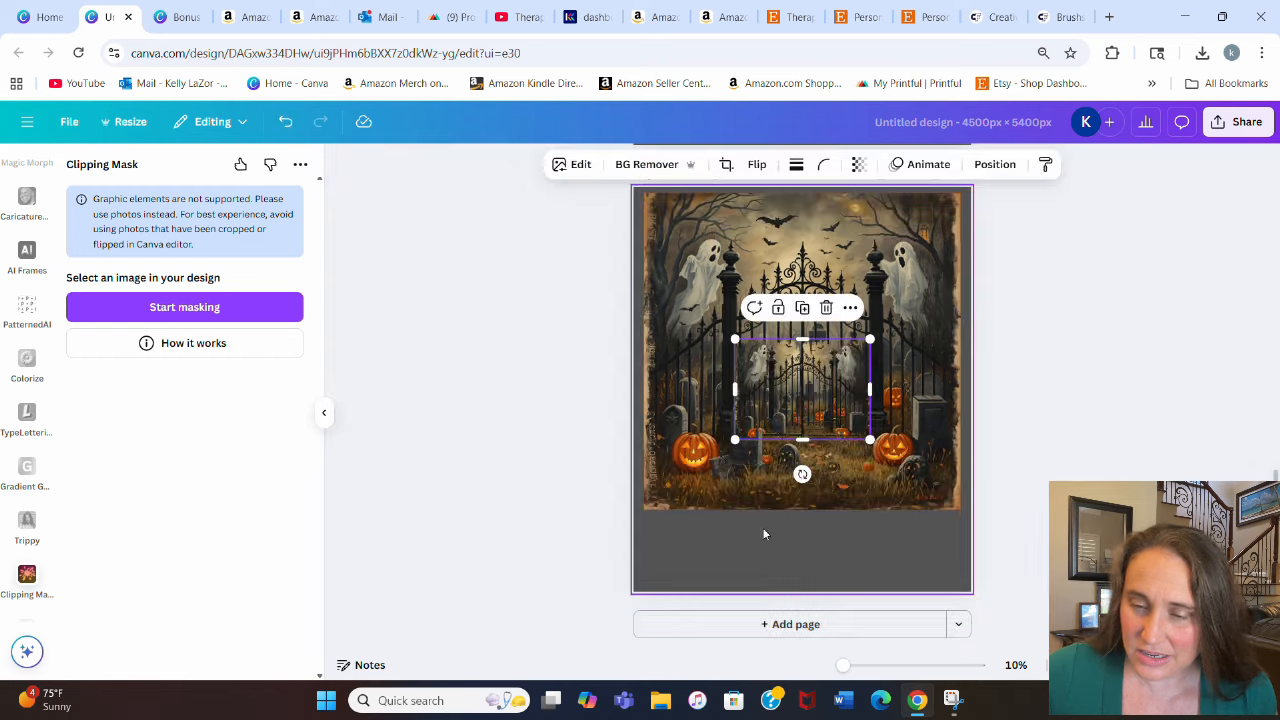
- Add a fourth page, move the masked cemetery gate image onto it and enlarge it to nearly the page's full width near the upper edge
click(766, 624)
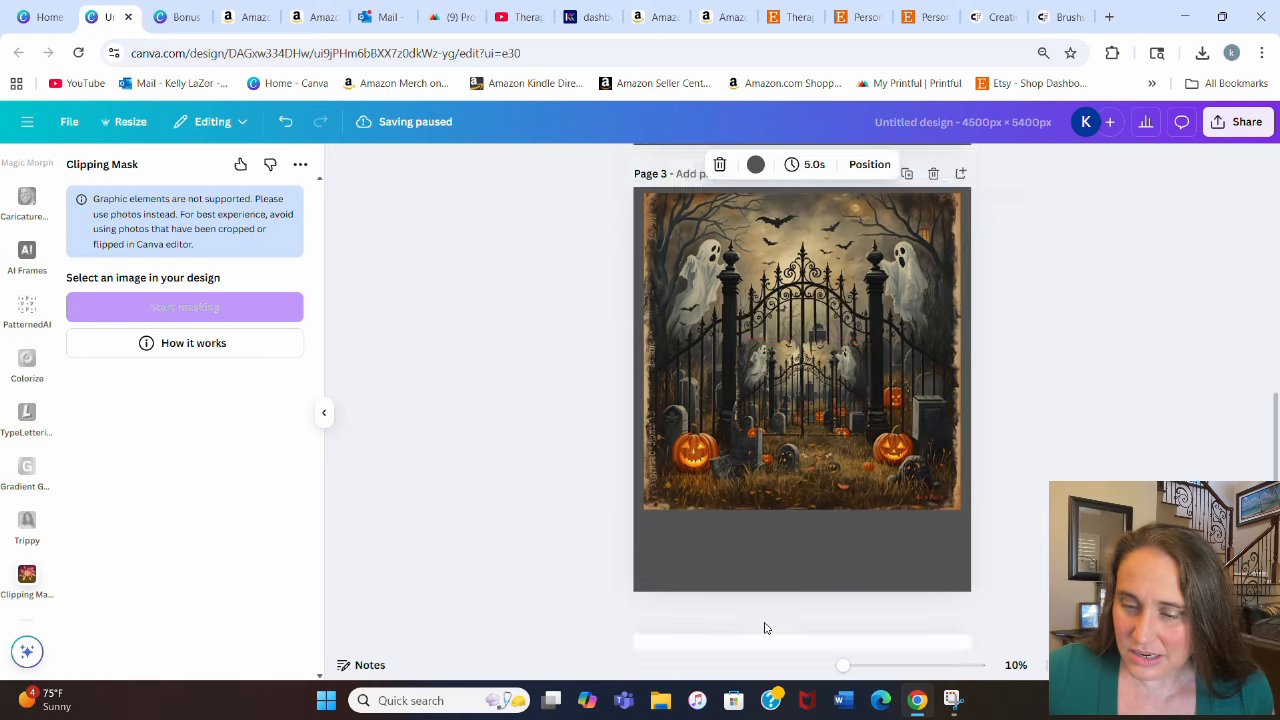
drag(804, 357, 790, 570)
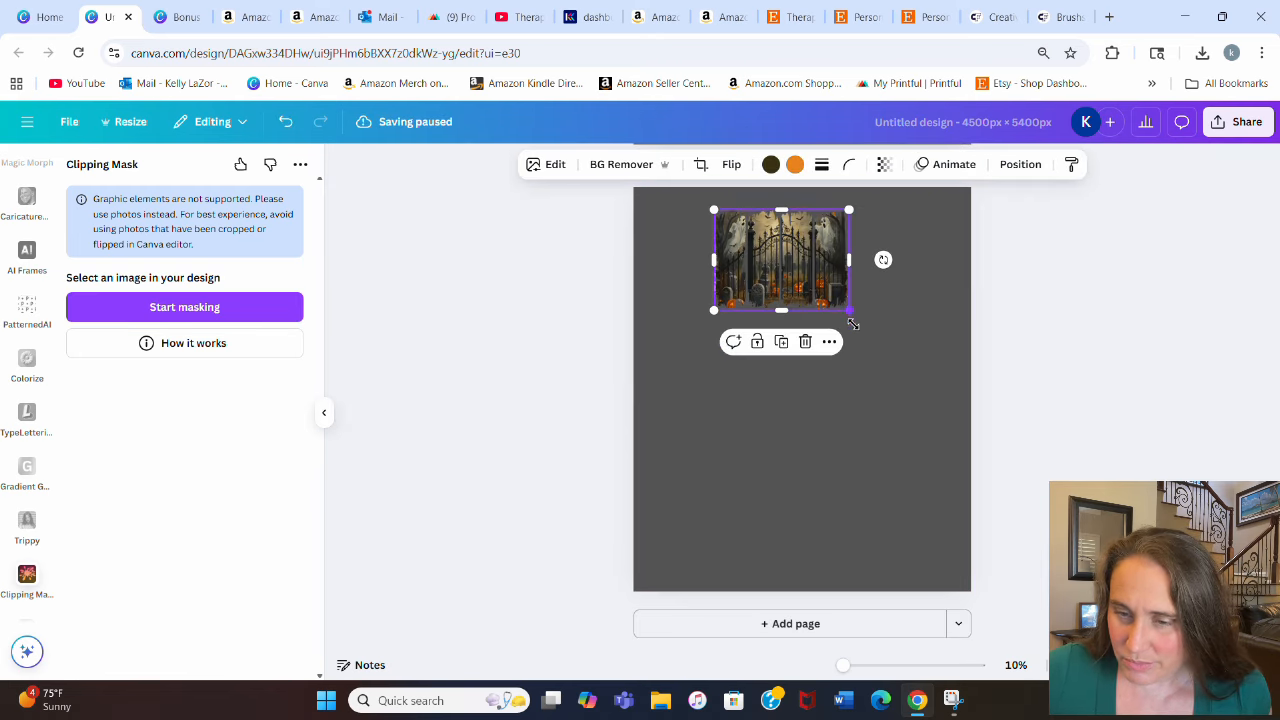
drag(849, 310, 753, 303)
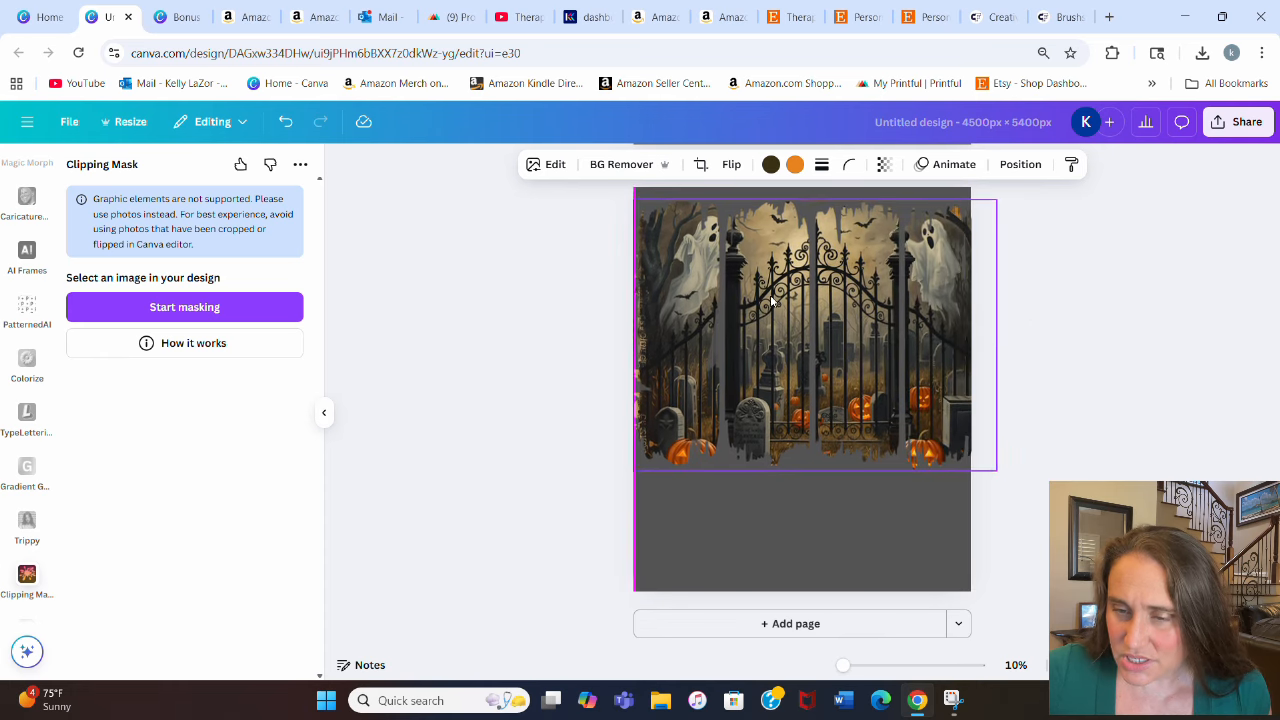
drag(990, 474, 960, 432)
click(1097, 437)
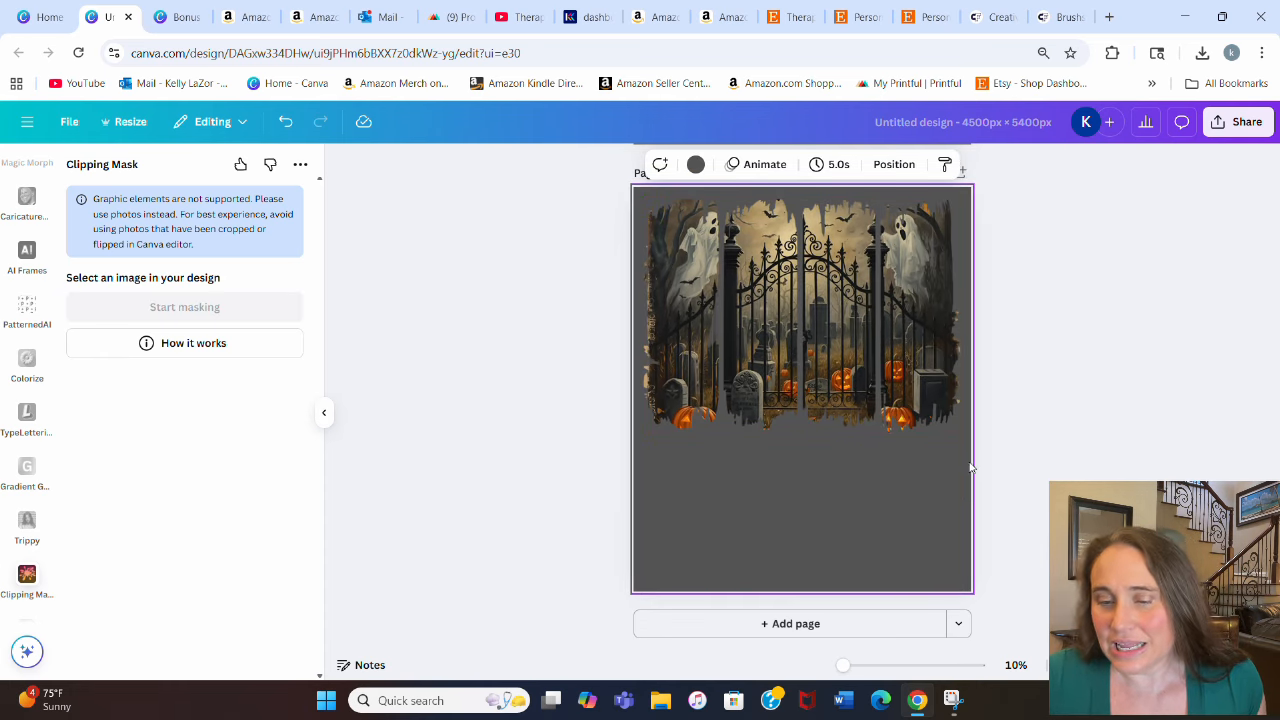
- Set the background colour of page 4 to black
click(695, 164)
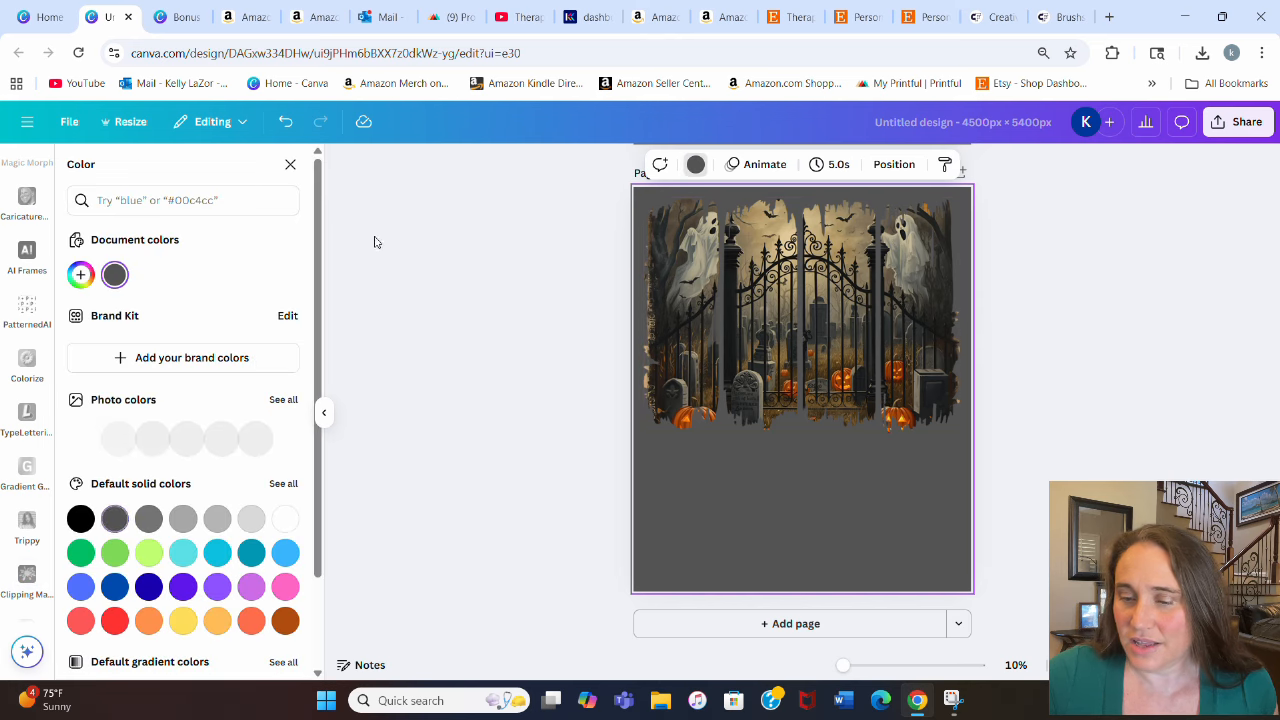
click(81, 511)
click(1057, 374)
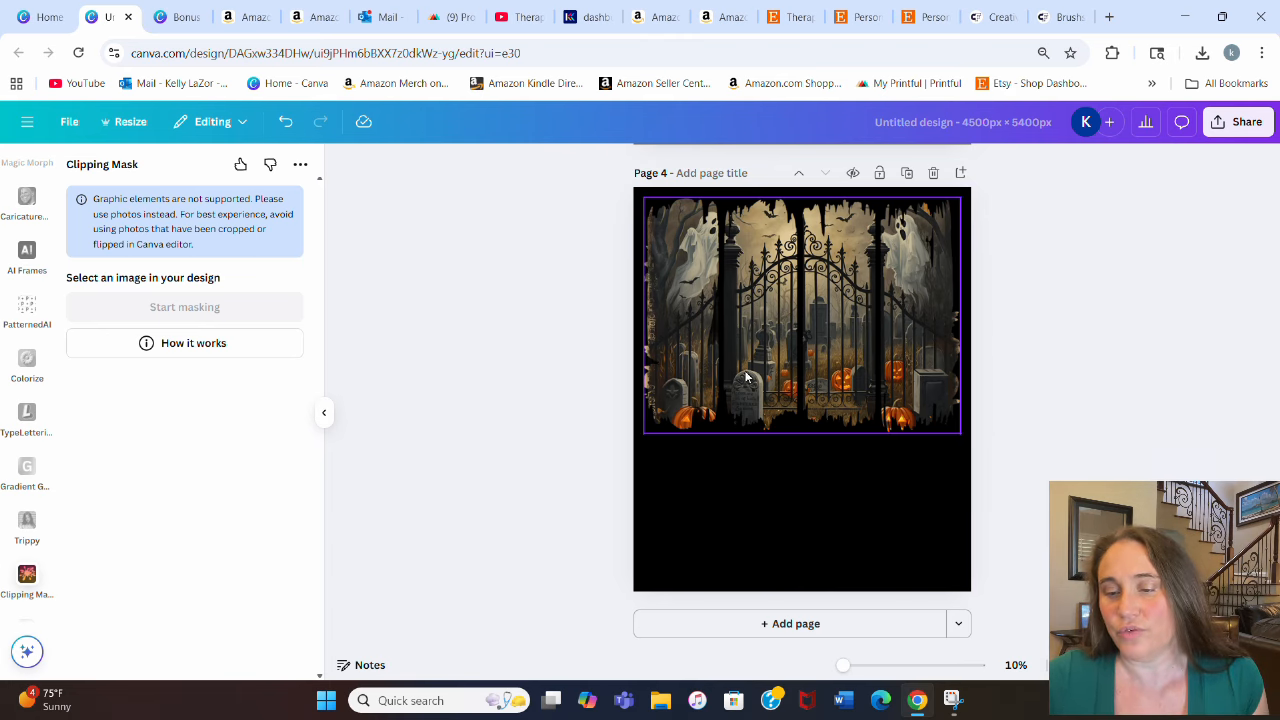
- Reposition the orange Halloween poster image on page 2 and resize it to fit the page's full width
scroll(750, 375, up, 3)
scroll(780, 425, down, 3)
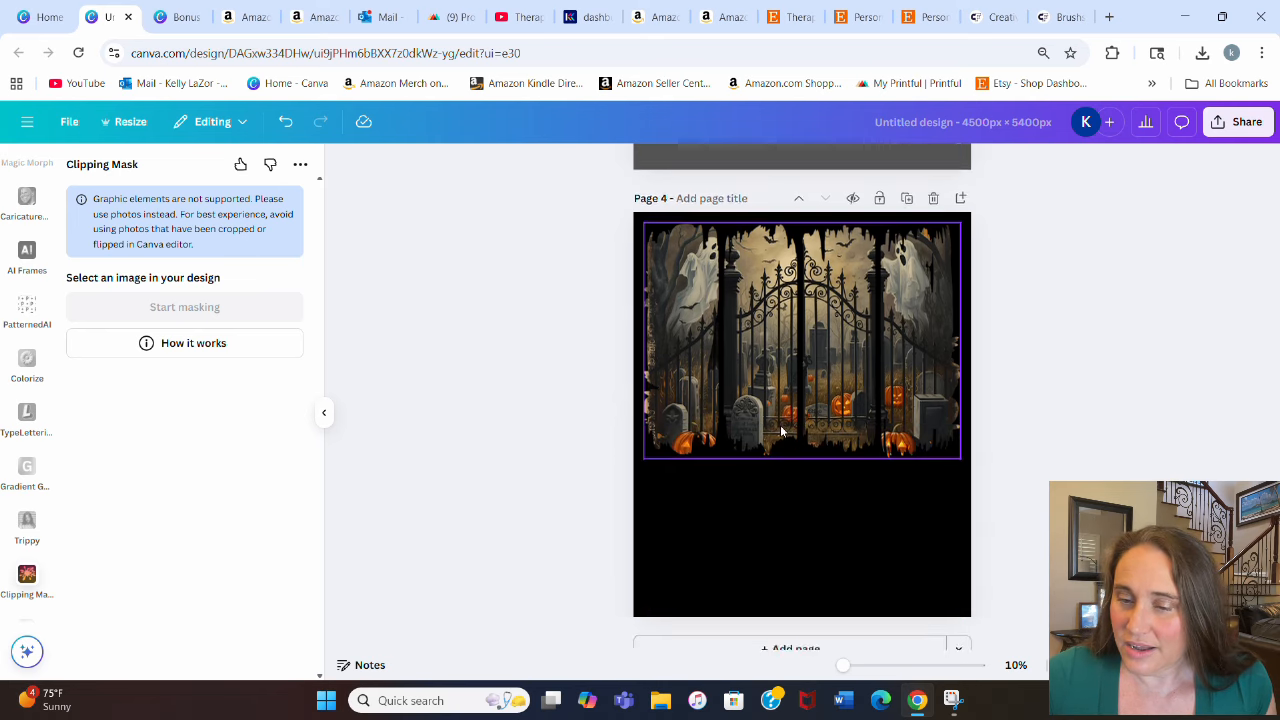
scroll(853, 417, up, 7)
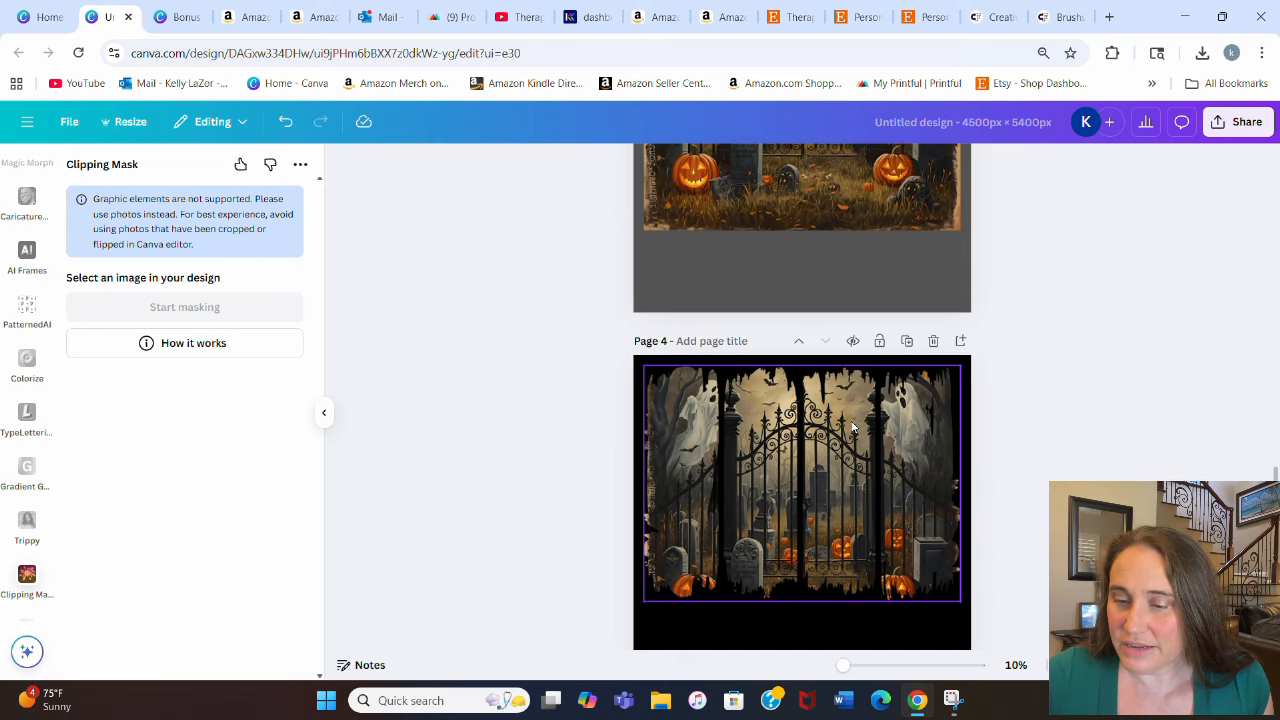
scroll(853, 444, up, 4)
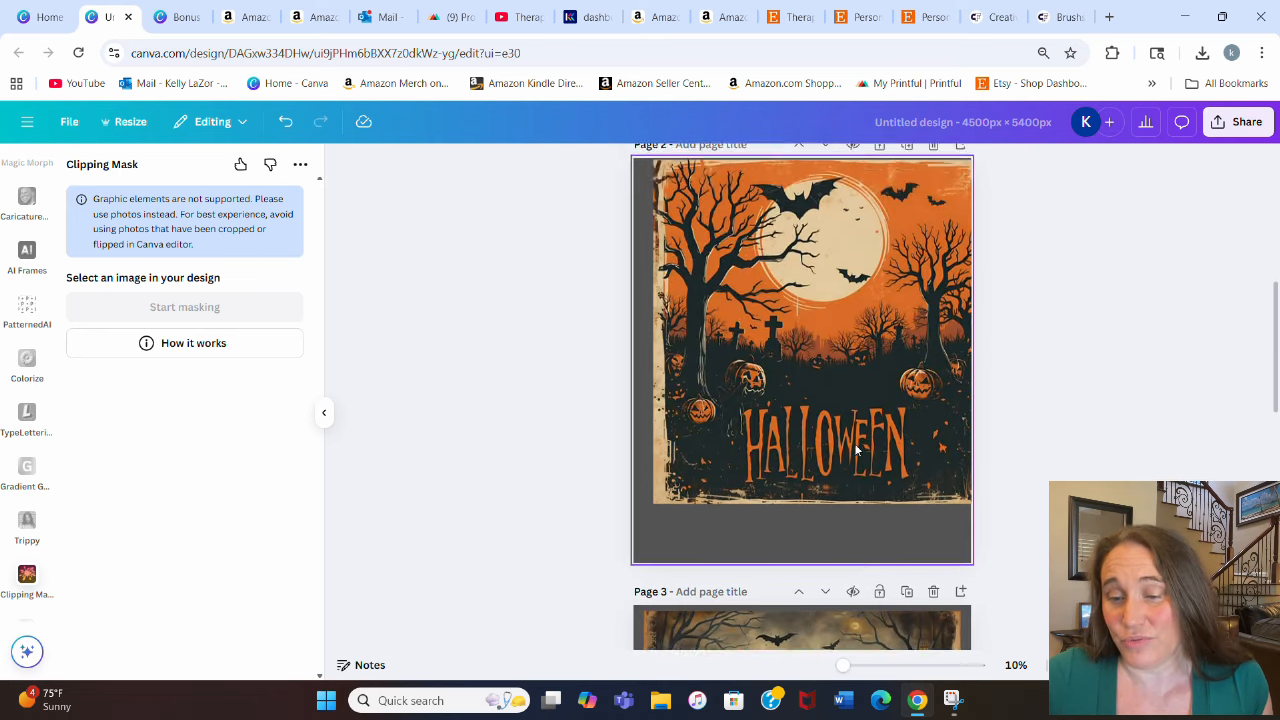
drag(842, 444, 814, 449)
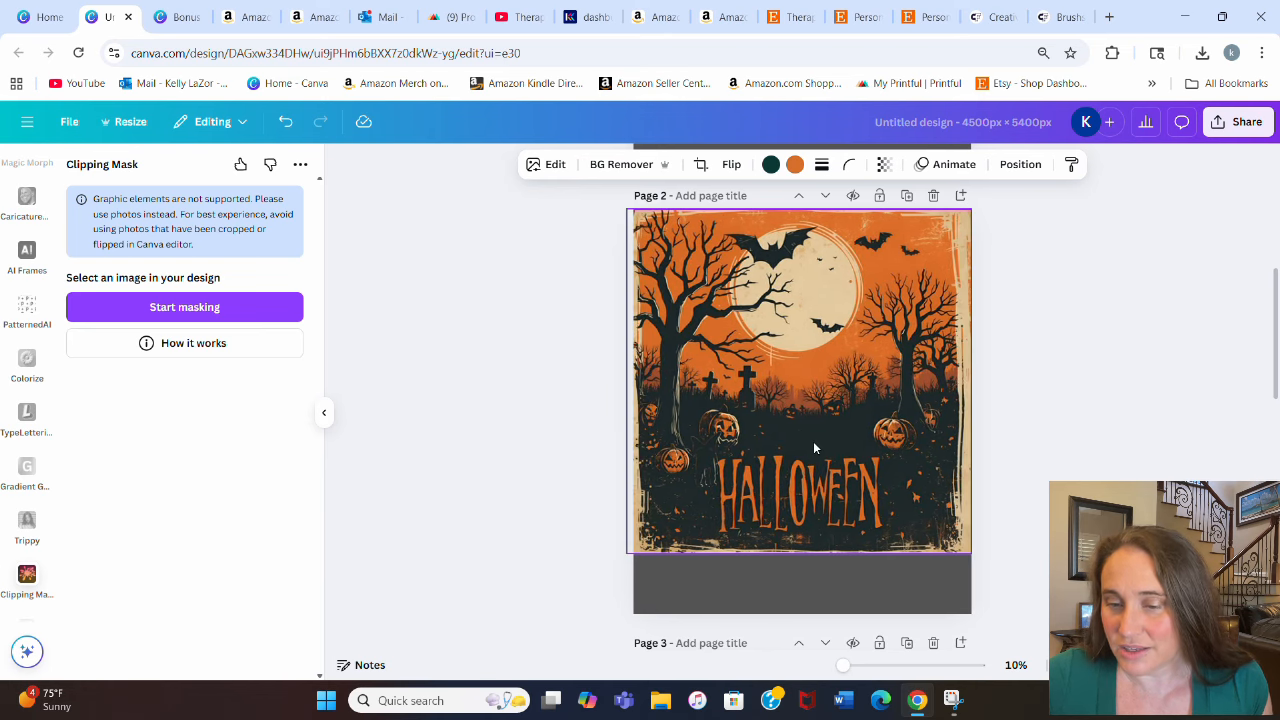
drag(630, 551, 634, 548)
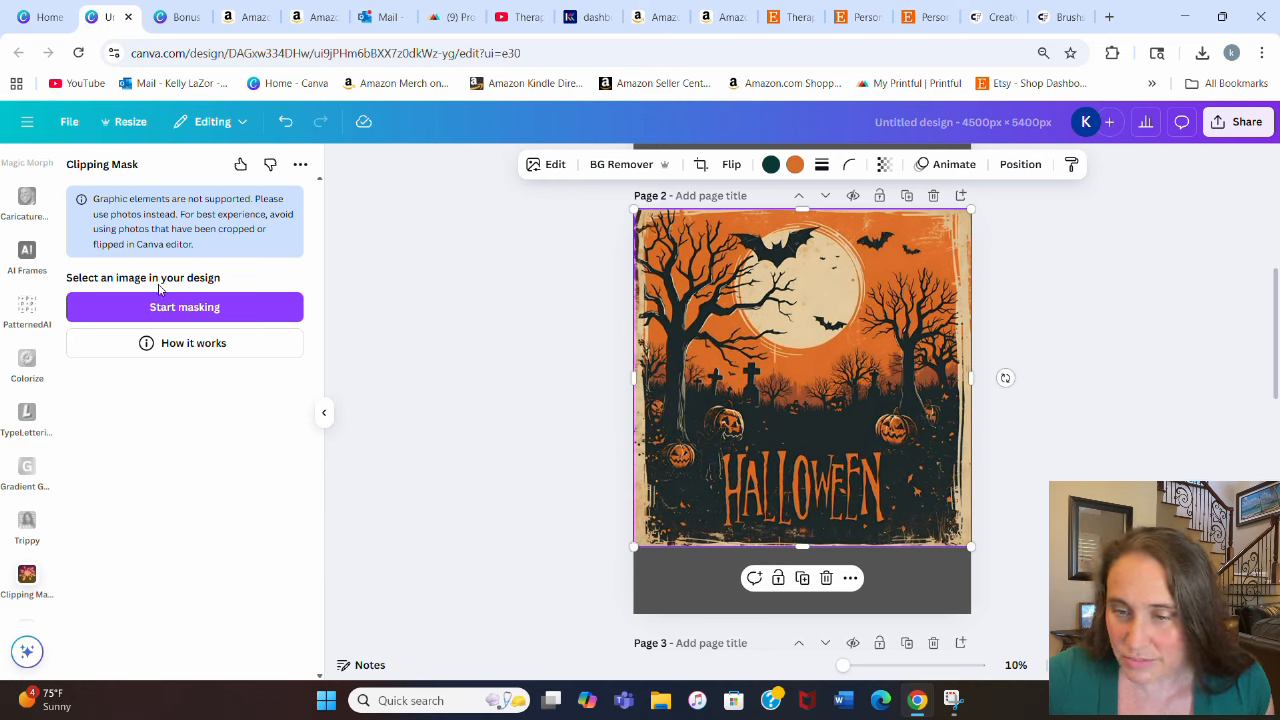
- Start masking the Halloween poster image and load "brush stroke frame (1).png" from Downloads as the image mask
click(138, 310)
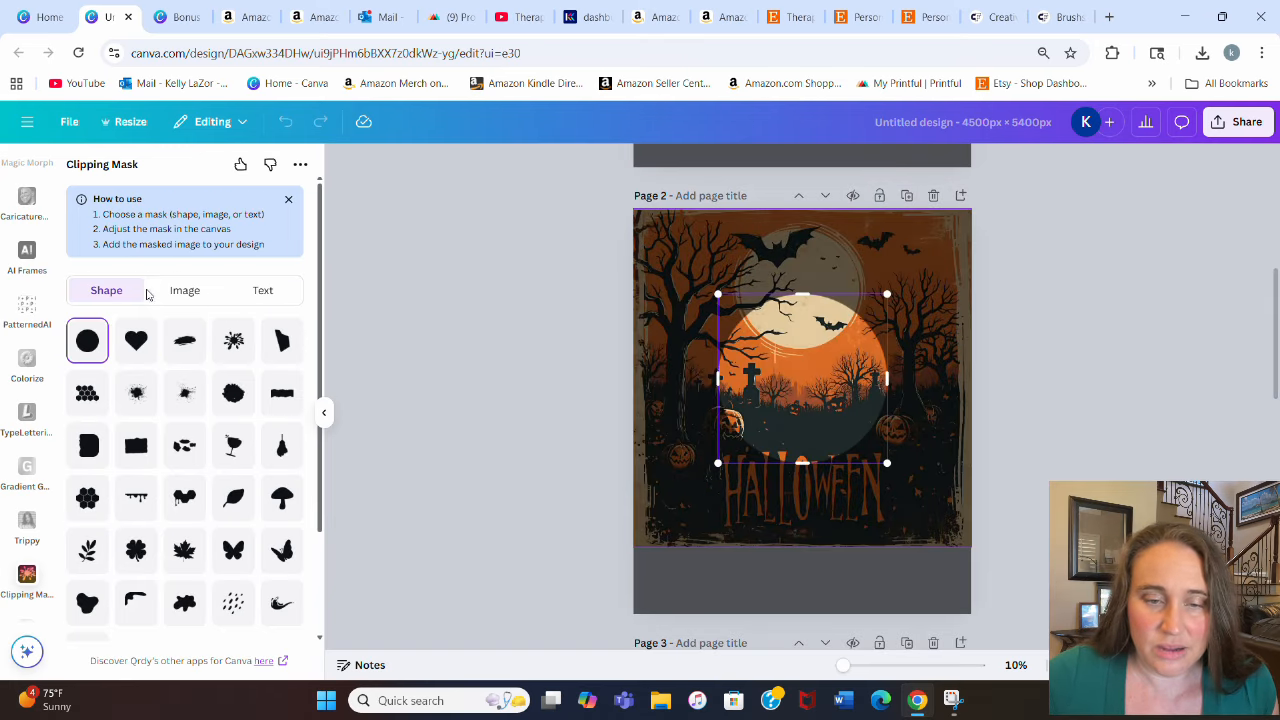
click(182, 291)
click(173, 365)
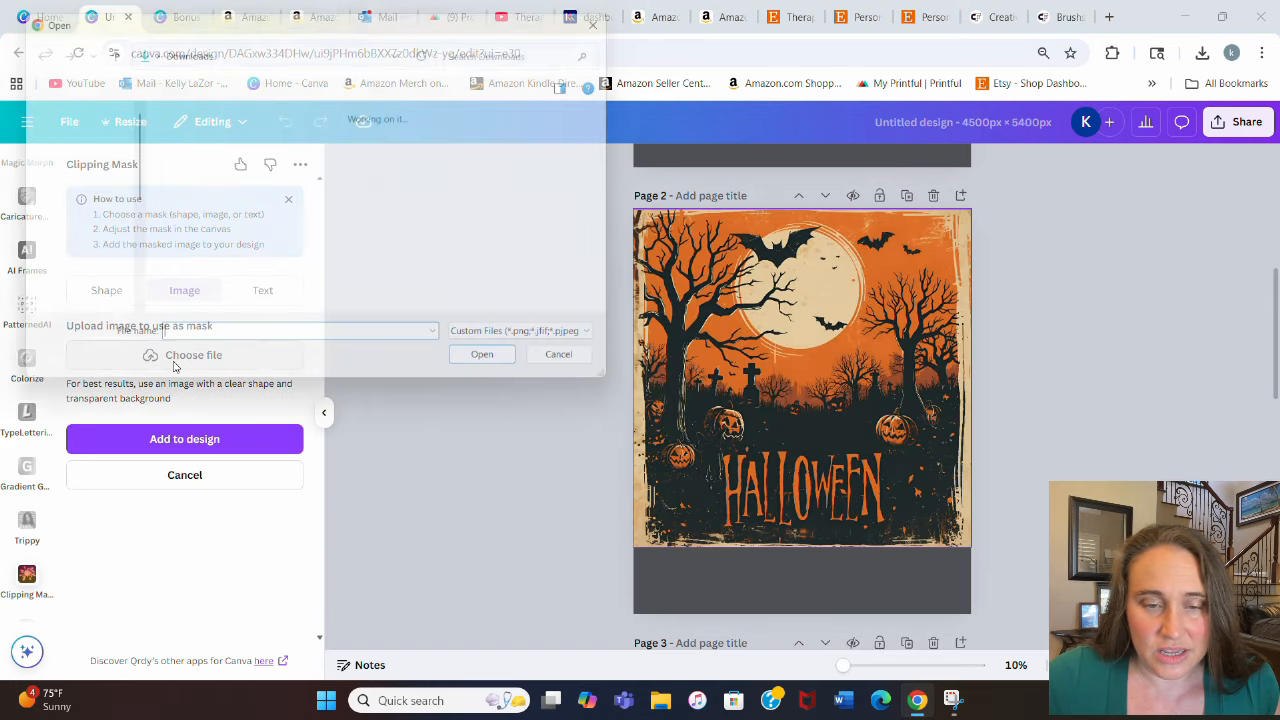
click(258, 136)
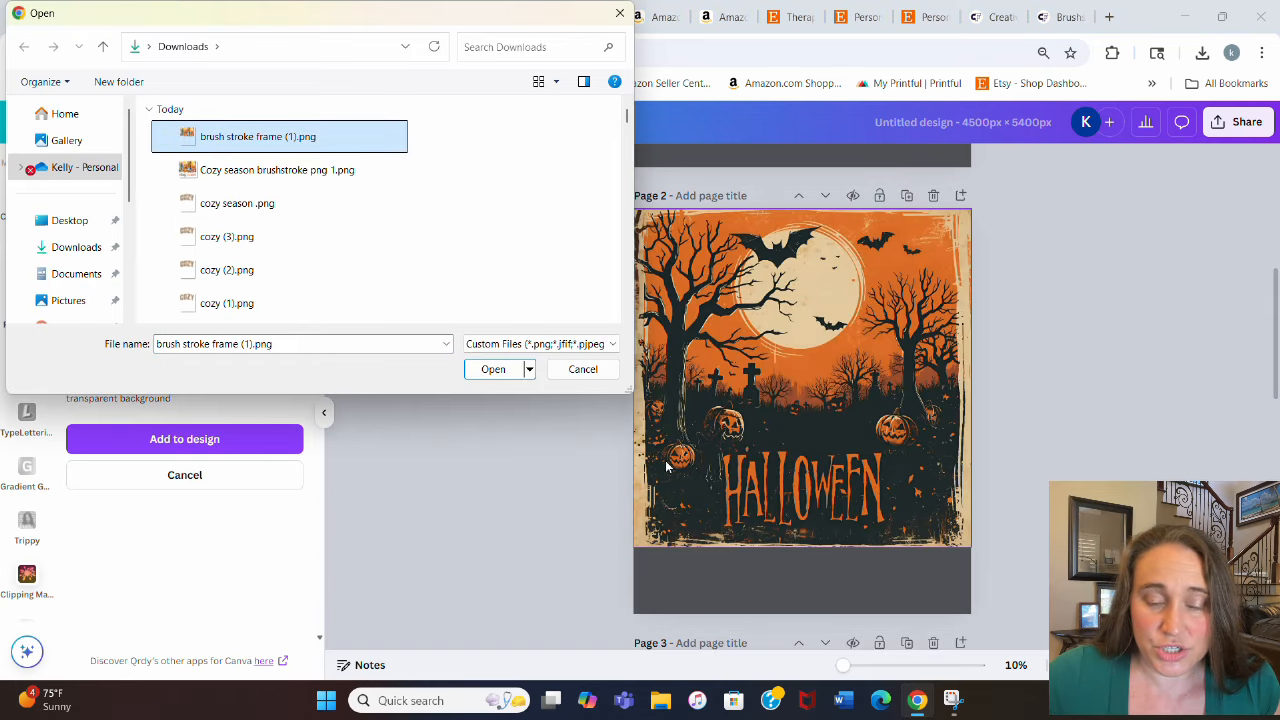
click(505, 372)
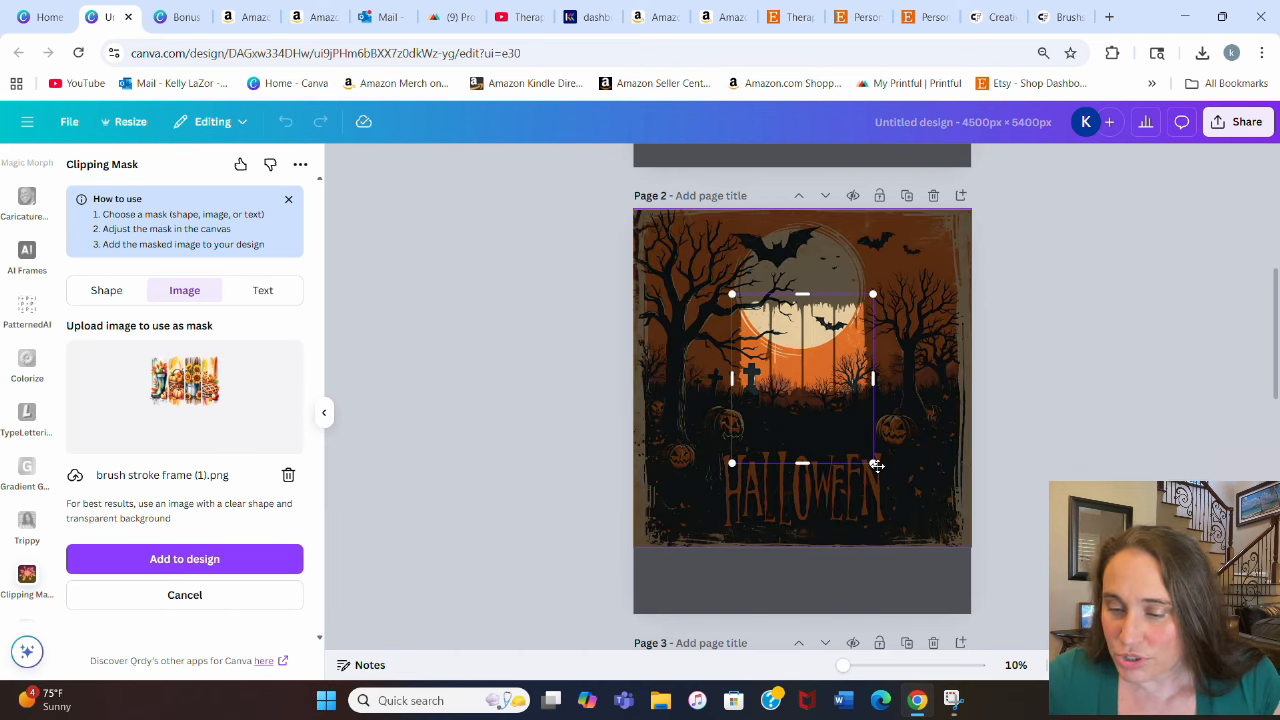
- Enlarge the brushstroke mask to the Halloween poster's full width, position it over the lower part including the lettering, and add the masked image to the design
drag(871, 463, 960, 666)
drag(876, 431, 778, 284)
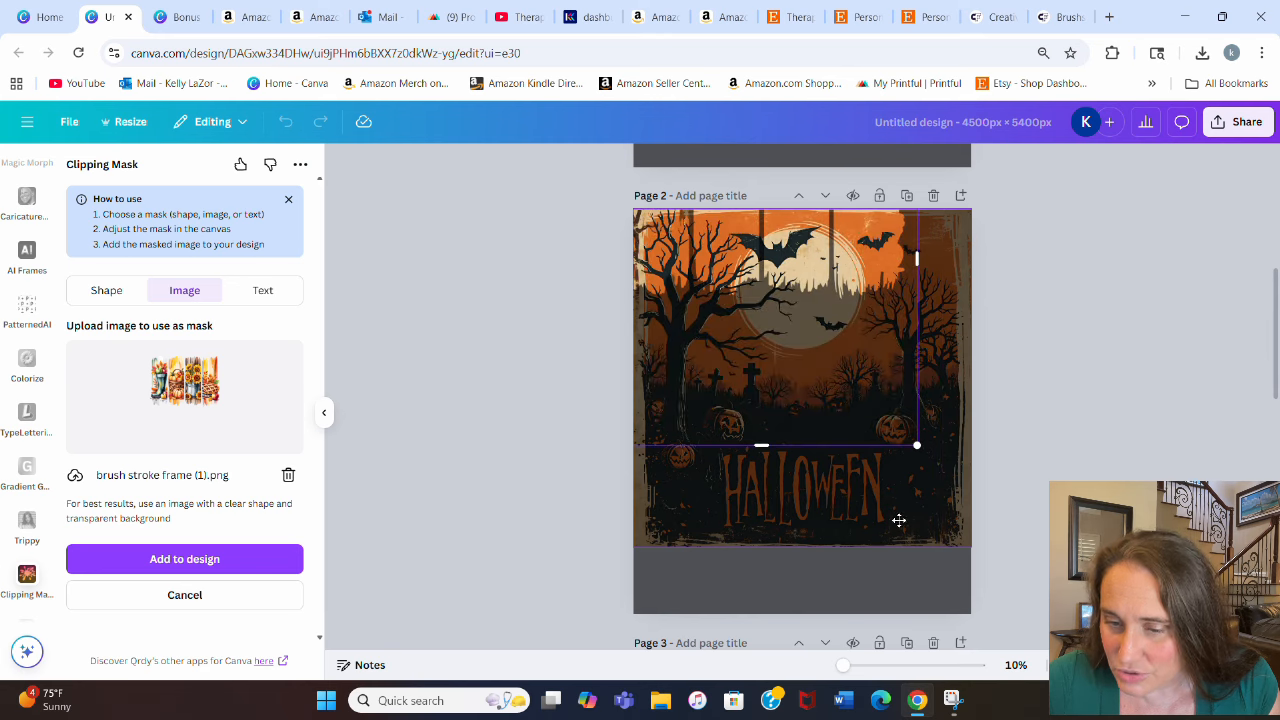
drag(919, 451, 969, 545)
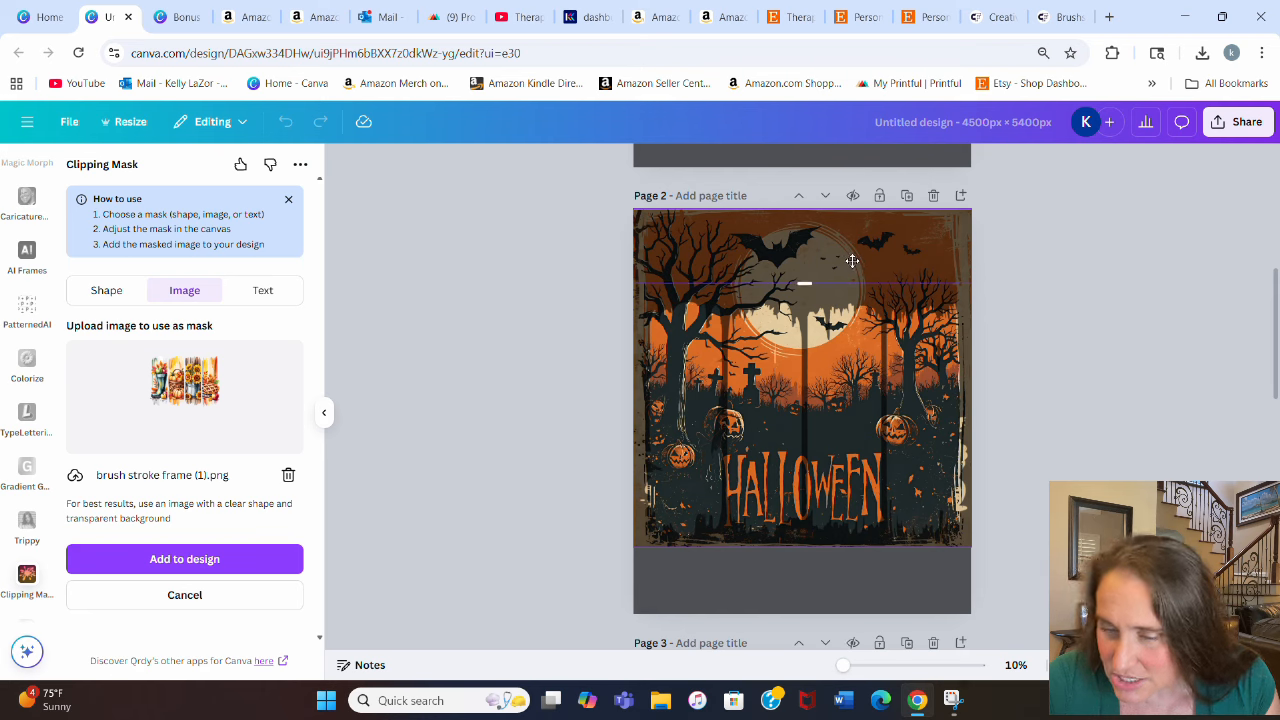
click(210, 565)
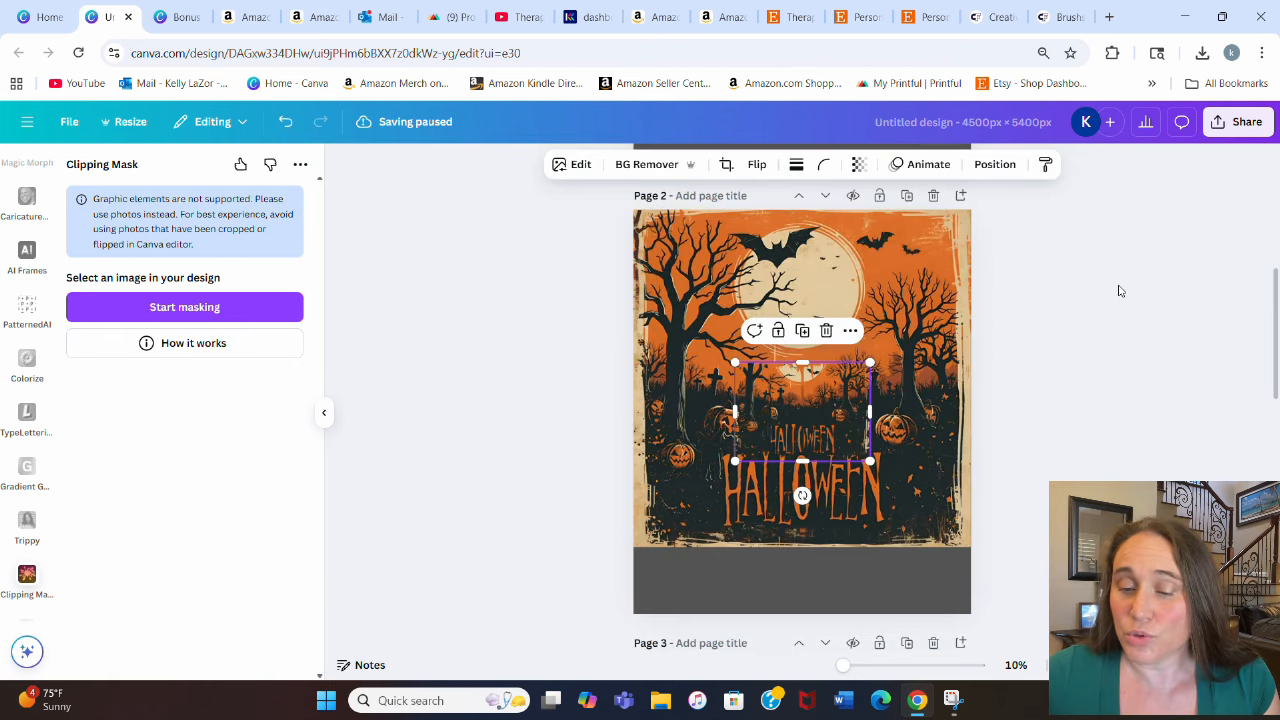
- Add a page after page 2, move the masked Halloween image onto it and enlarge it to nearly the page's full width near the upper edge
click(960, 195)
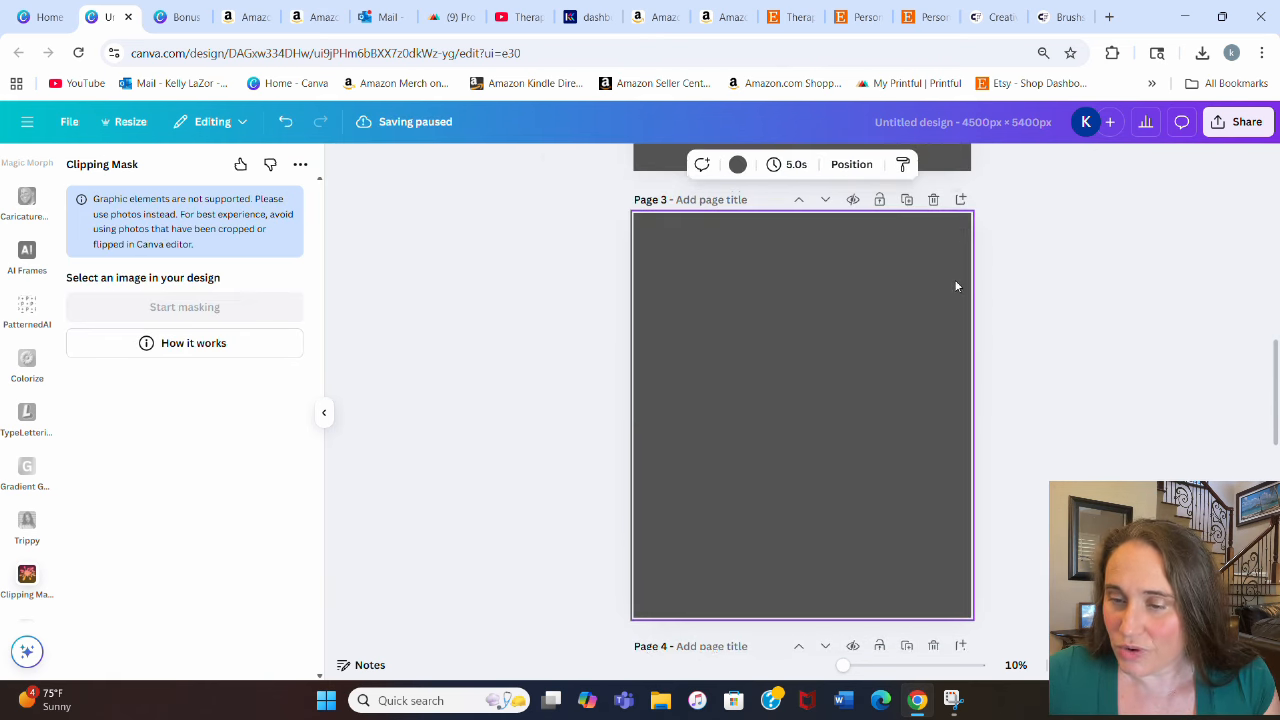
scroll(782, 268, up, 1)
drag(783, 264, 791, 614)
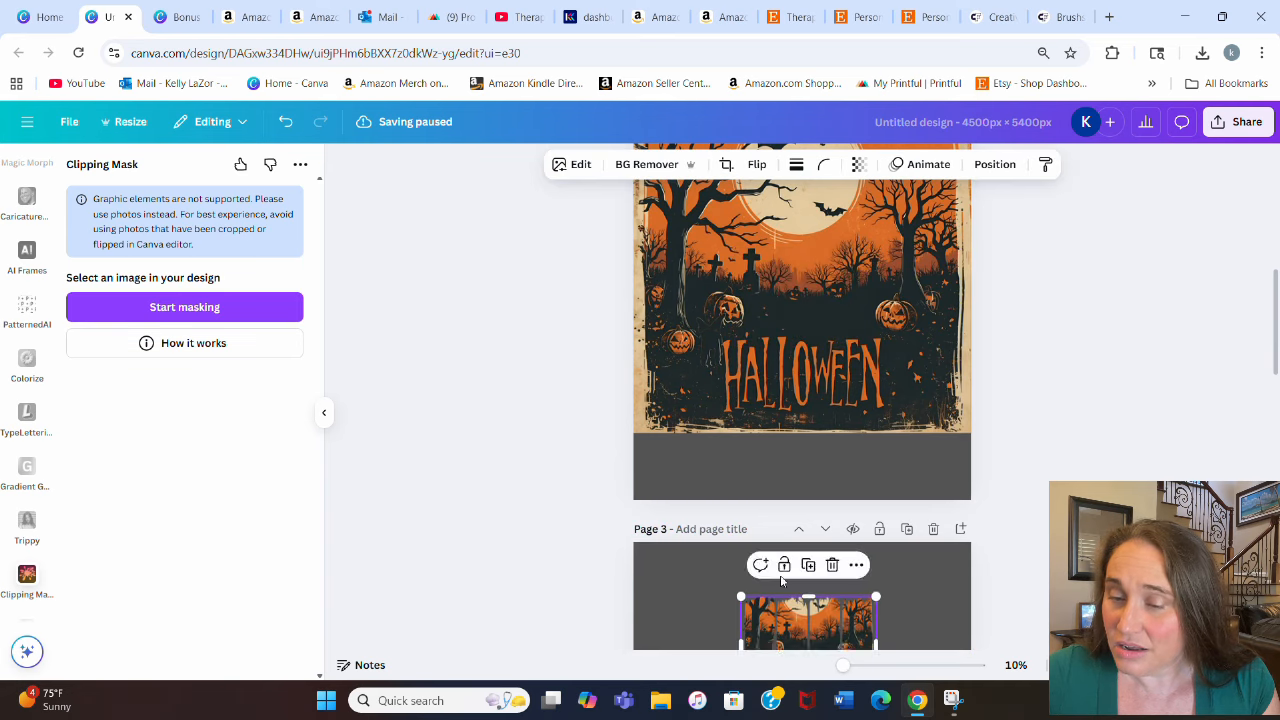
scroll(855, 444, down, 3)
drag(876, 444, 1007, 541)
drag(868, 517, 770, 470)
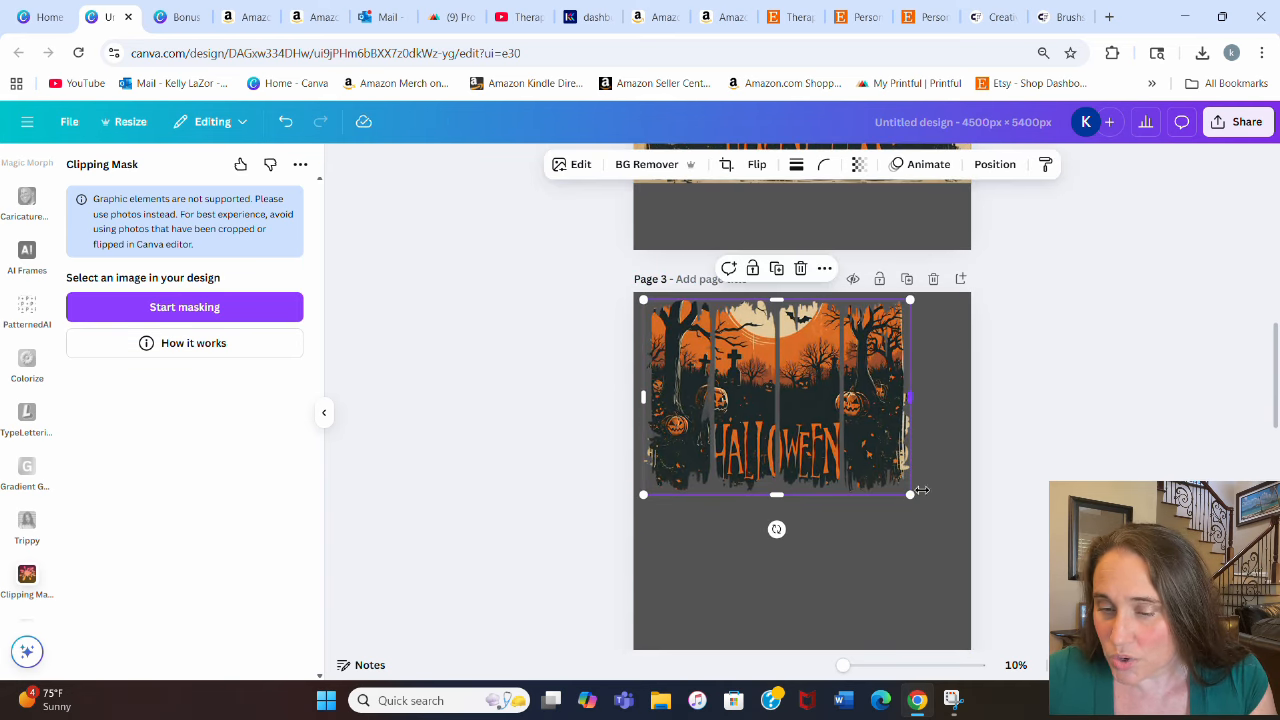
drag(903, 494, 968, 537)
drag(843, 447, 857, 450)
- Review the autumn brushstroke graphic on page 1 and compare the Halloween poster on page 2 with its masked version on page 3
scroll(1103, 380, up, 10)
scroll(1100, 340, down, 3)
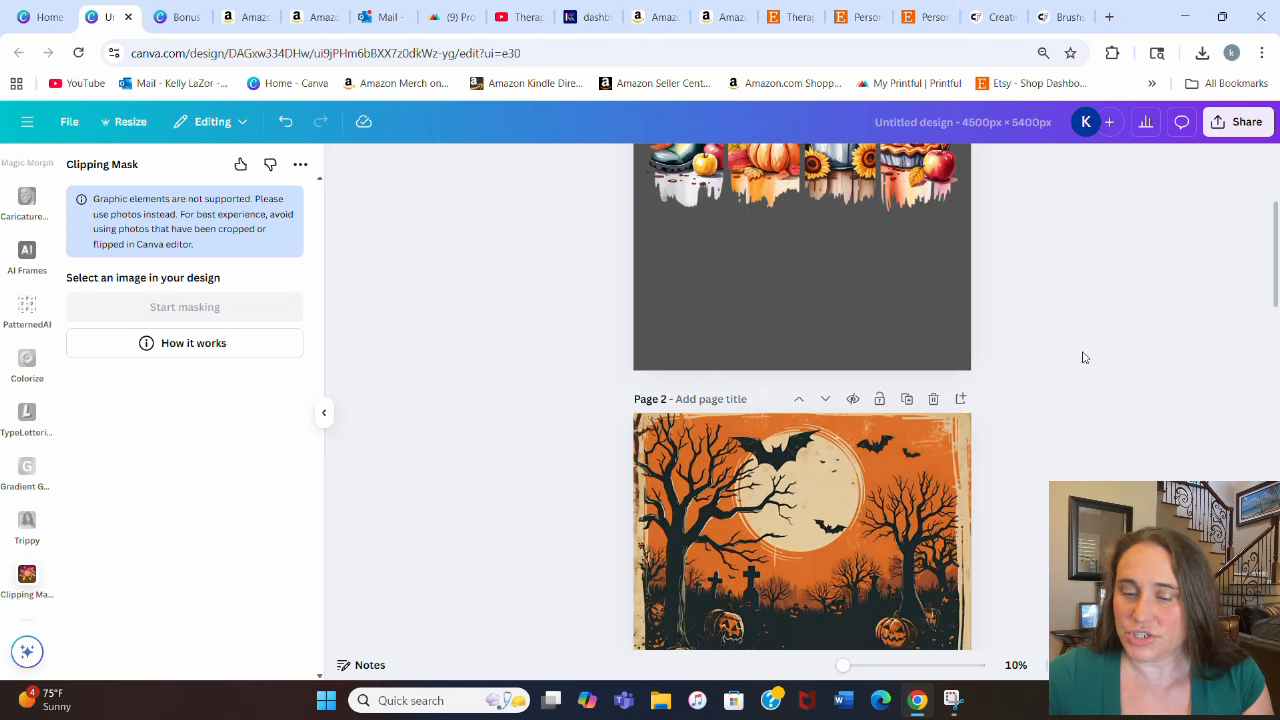
scroll(1083, 357, up, 3)
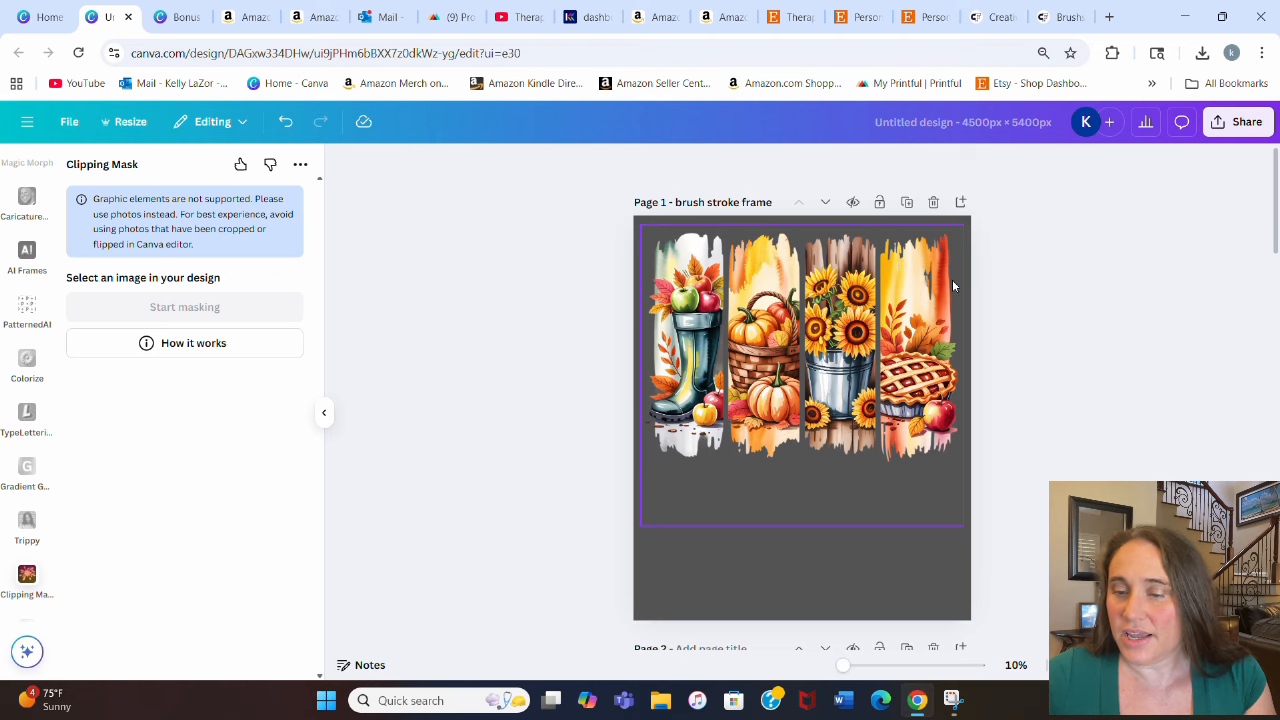
scroll(1014, 206, down, 9)
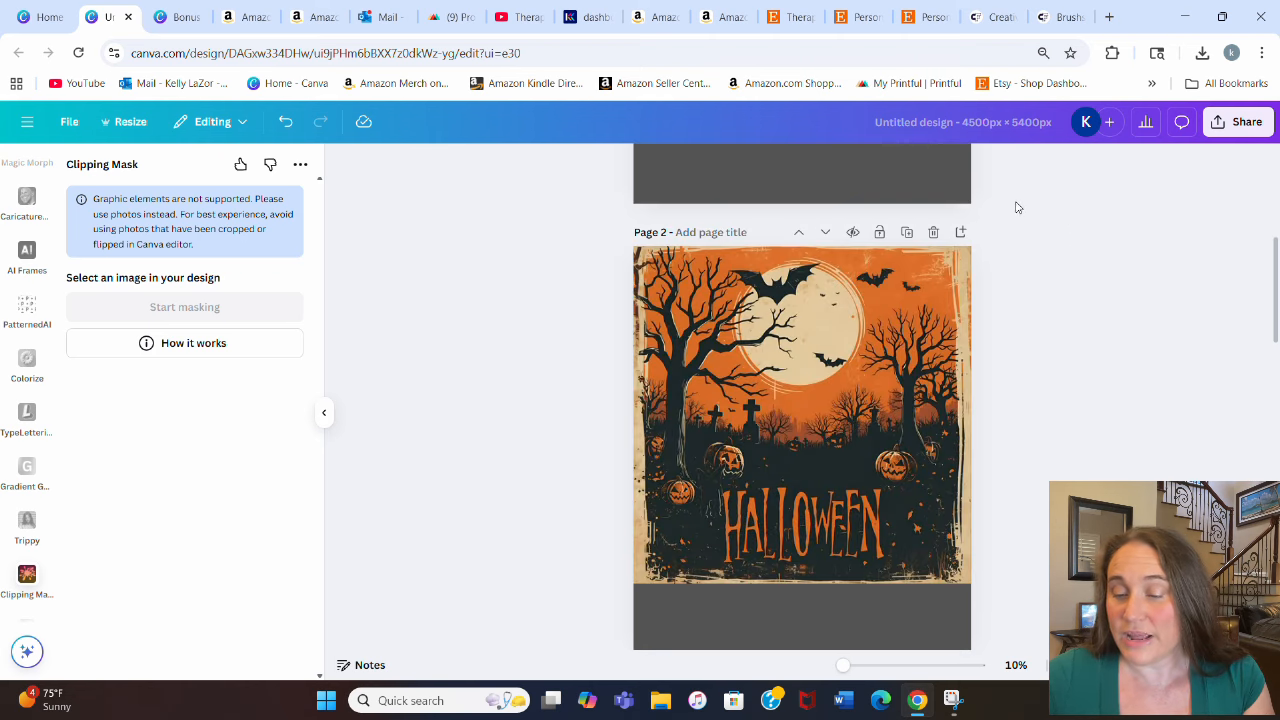
scroll(550, 606, up, 2)
scroll(550, 606, up, 2)
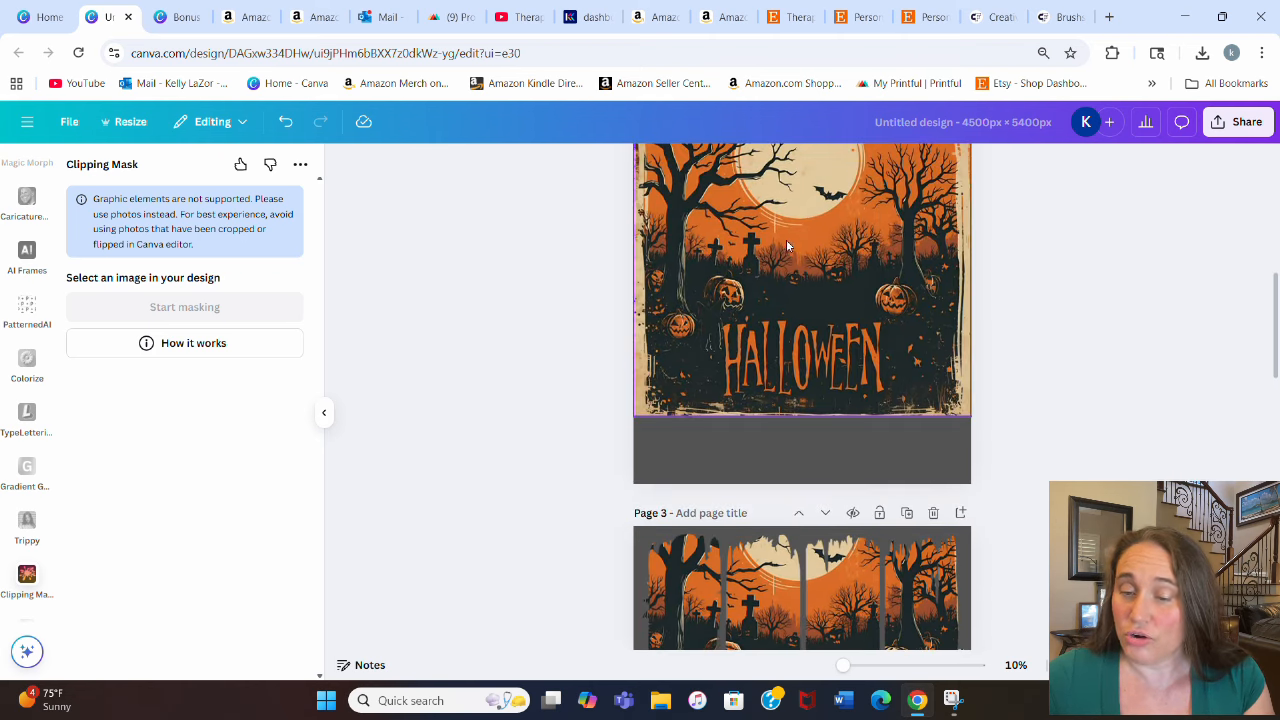
scroll(29, 277, up, 4)
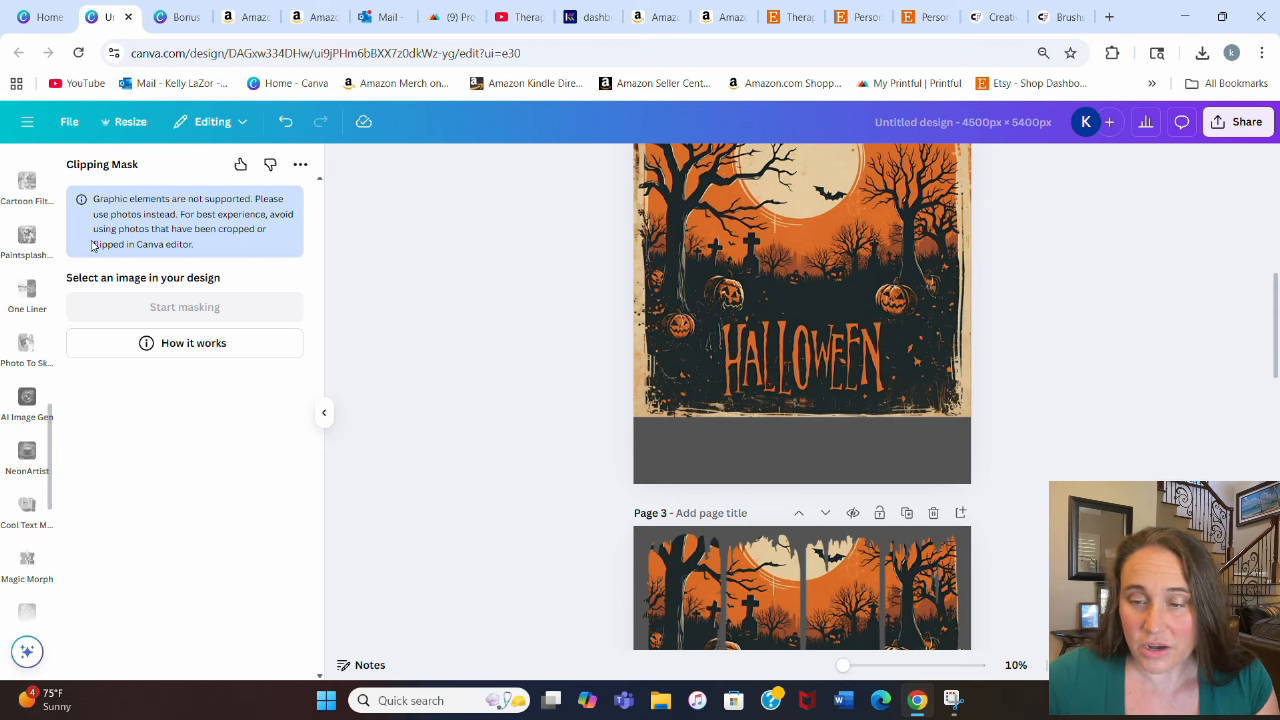
scroll(896, 277, down, 5)
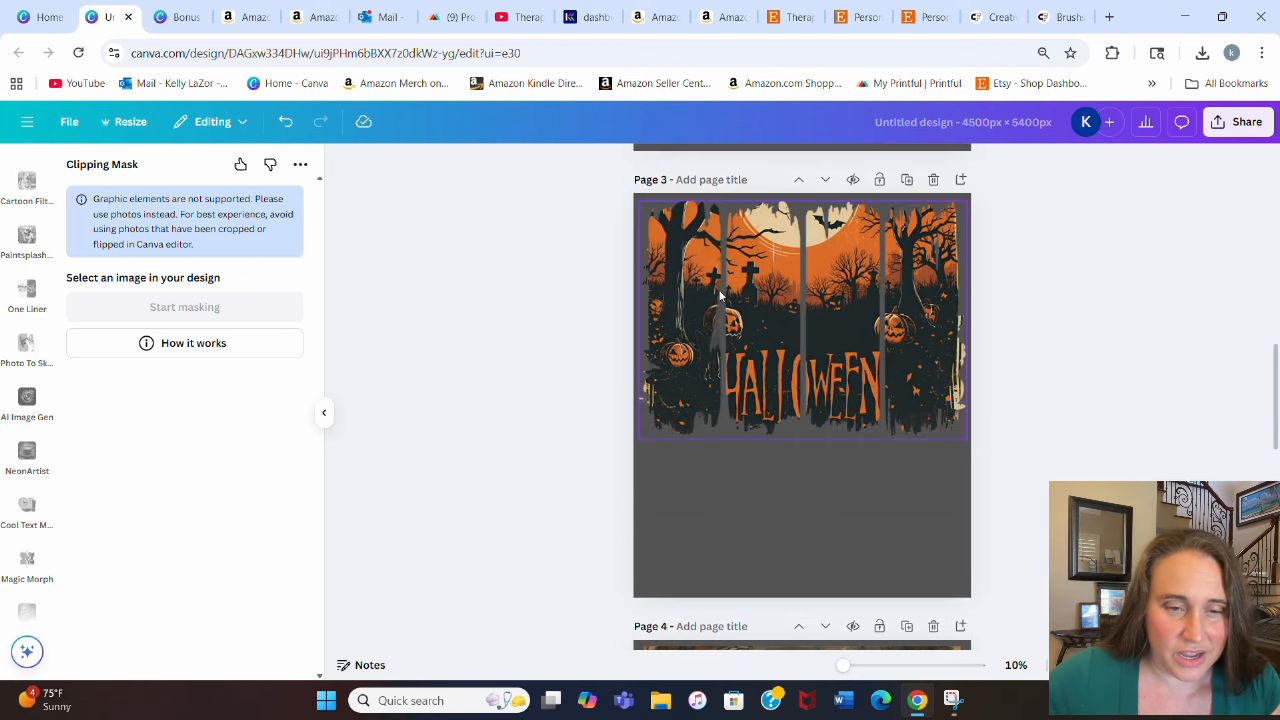
- Return to Magic Media, choose the Landscape layout and regenerate images for the vintage Halloween graveyard prompt
scroll(27, 260, up, 5)
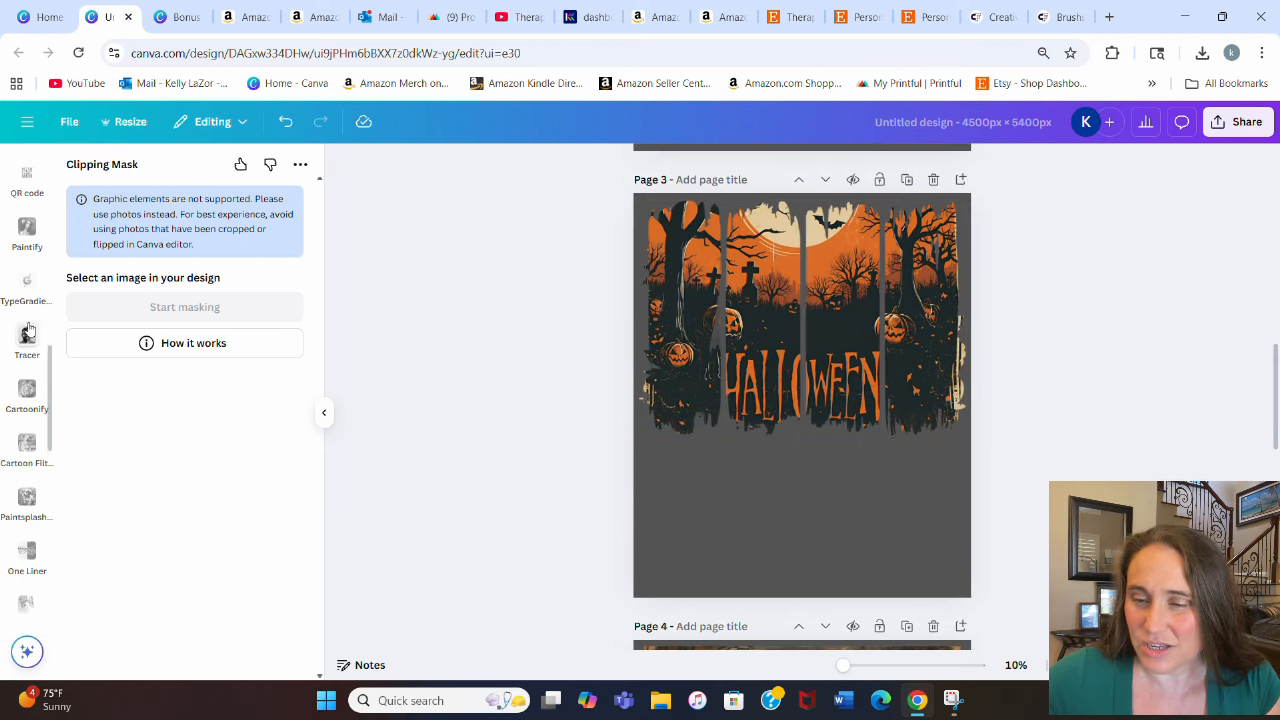
scroll(31, 290, up, 1)
scroll(31, 290, up, 2)
click(27, 578)
click(194, 551)
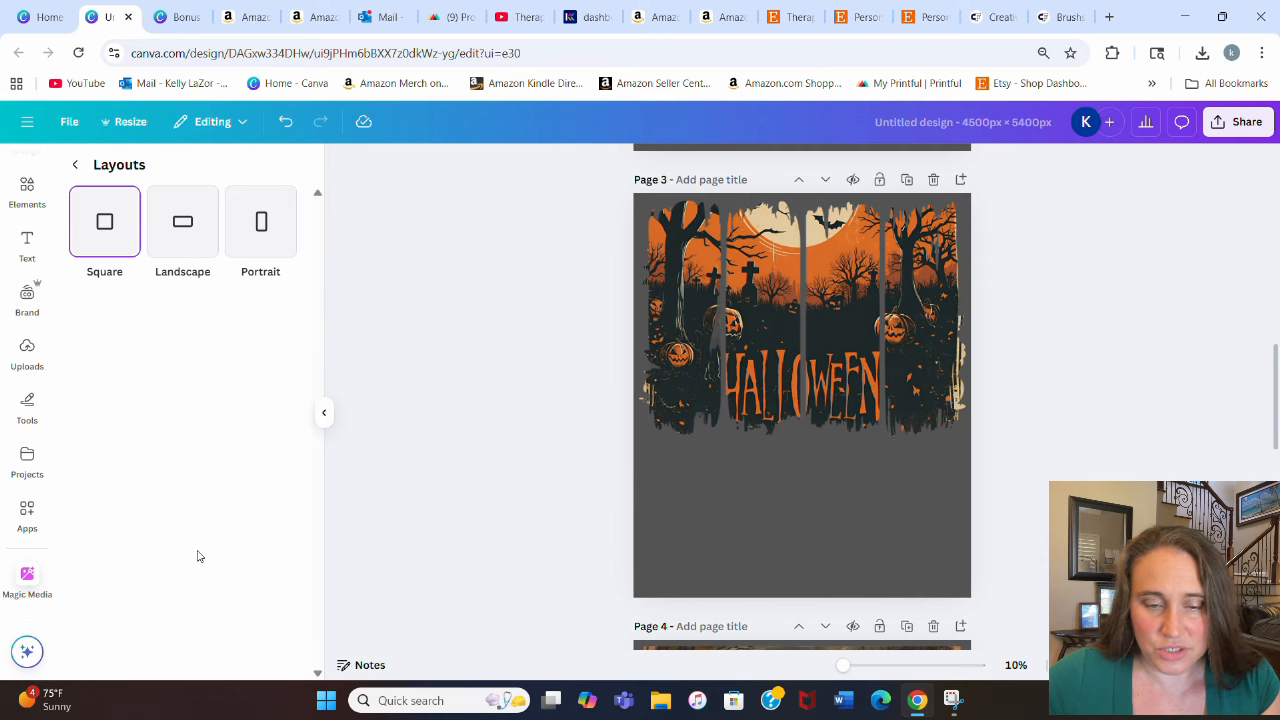
click(181, 236)
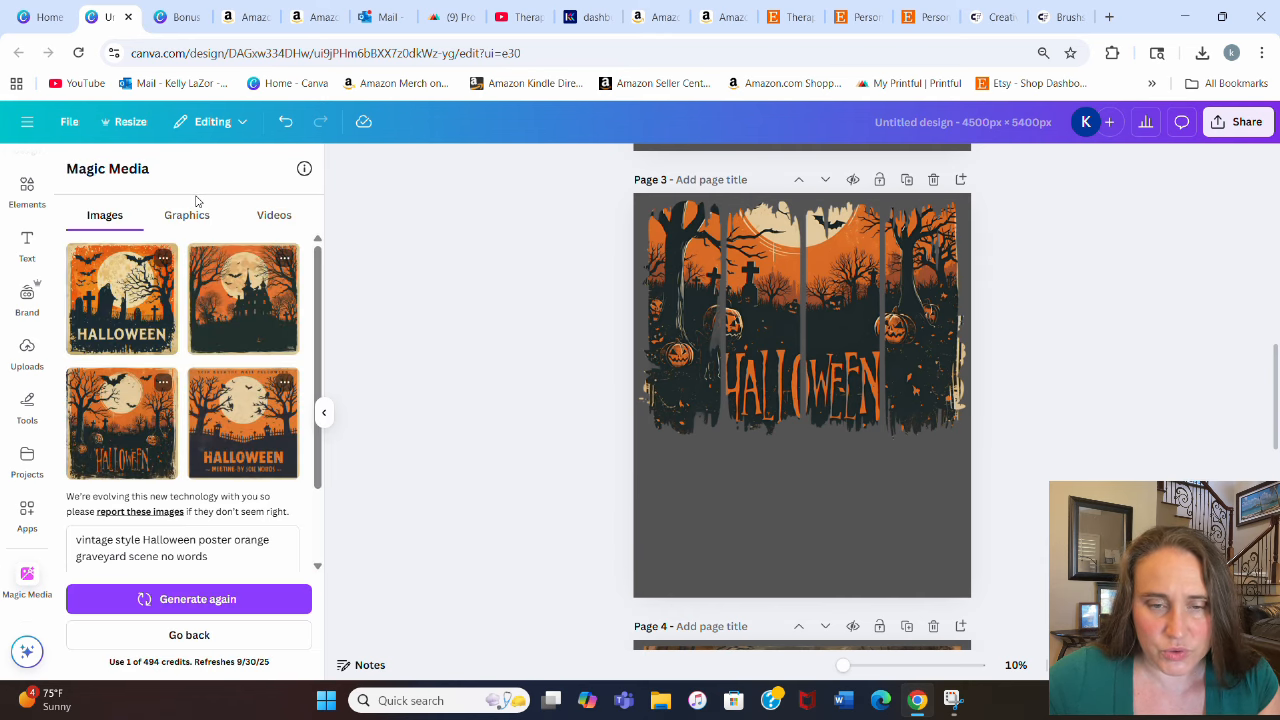
click(181, 602)
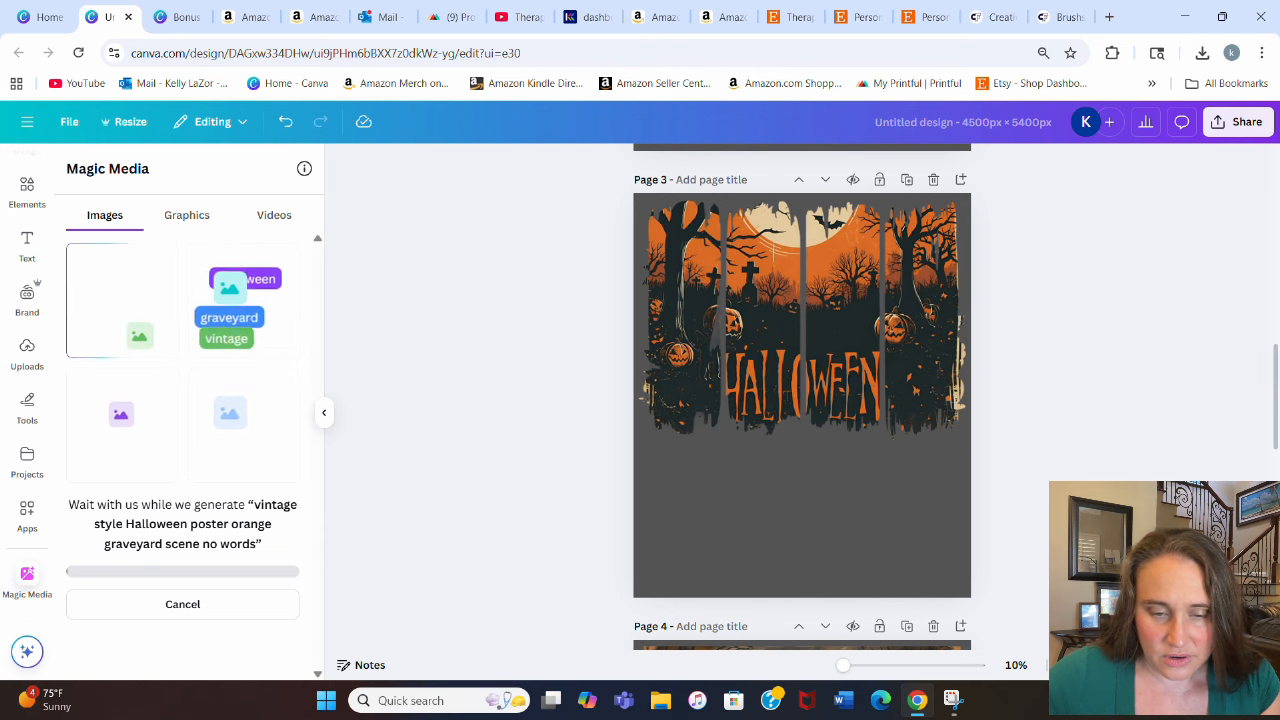
- Replace the cemetery gate image on page 4 with the generated landscape of pumpkins and tombstones, aligning it with the page's right edge
scroll(1187, 437, down, 7)
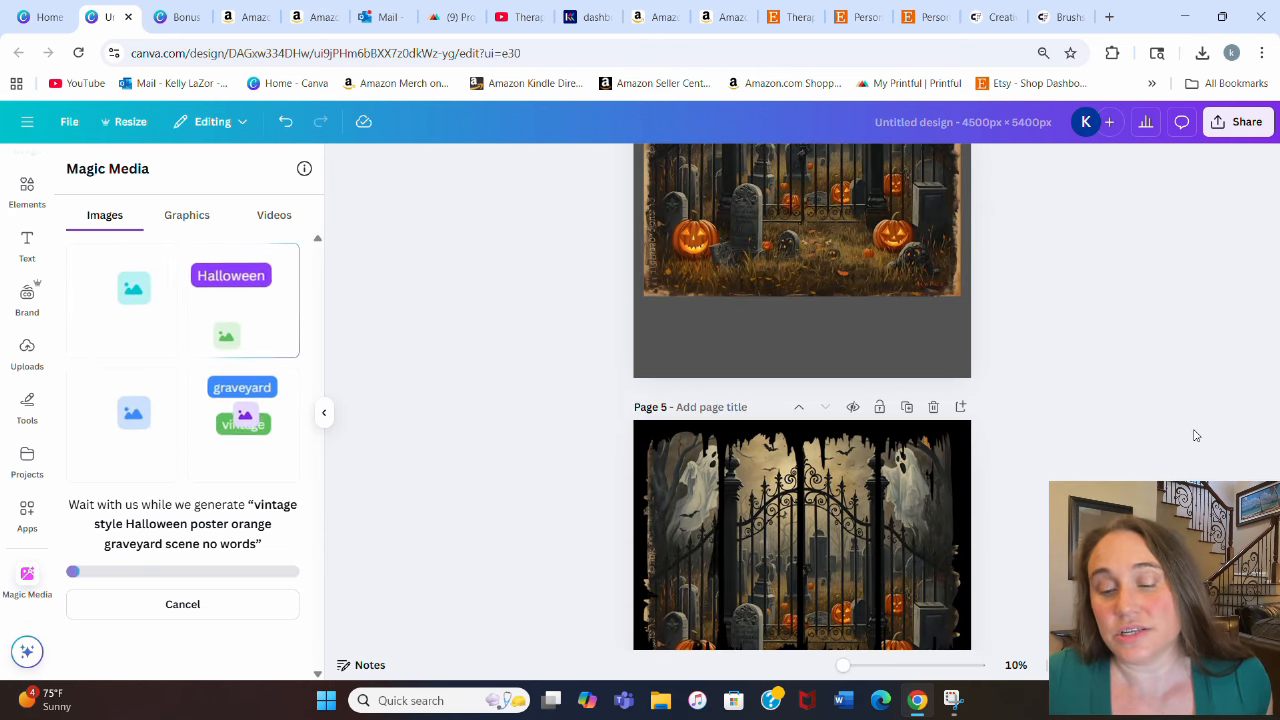
scroll(1204, 428, up, 3)
drag(871, 494, 835, 490)
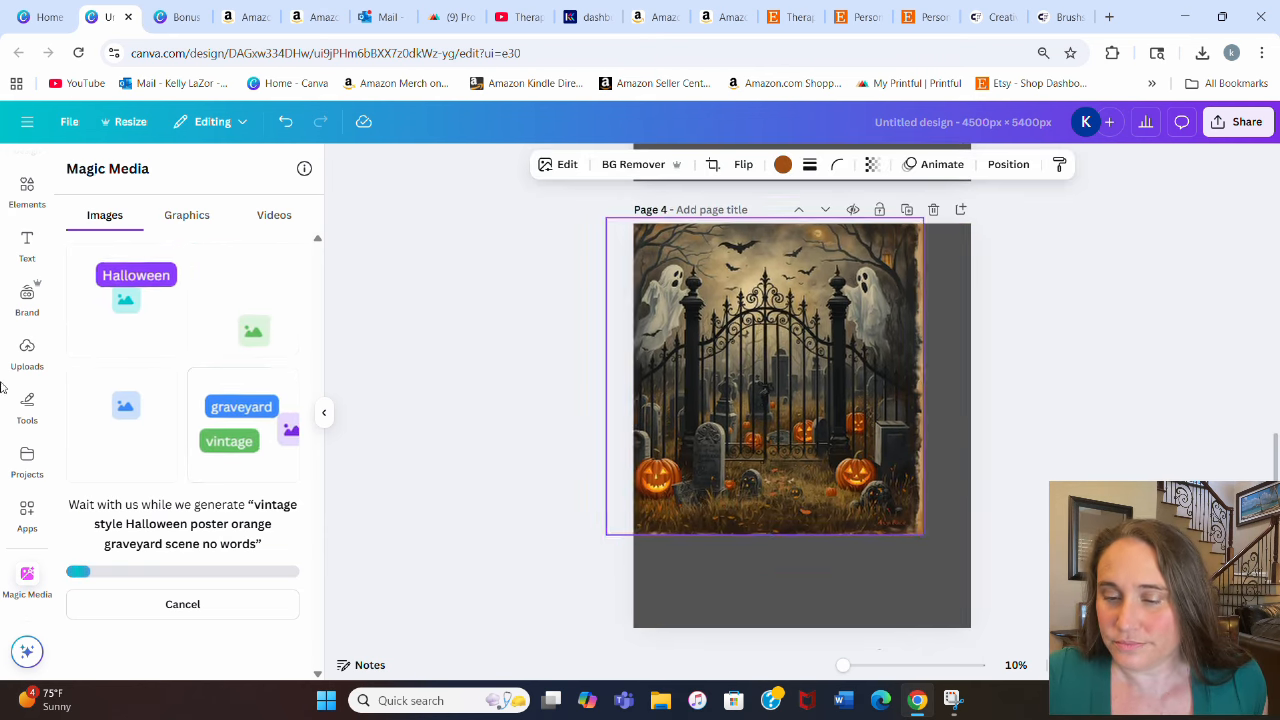
key(Delete)
scroll(1003, 398, down, 2)
scroll(1003, 391, up, 2)
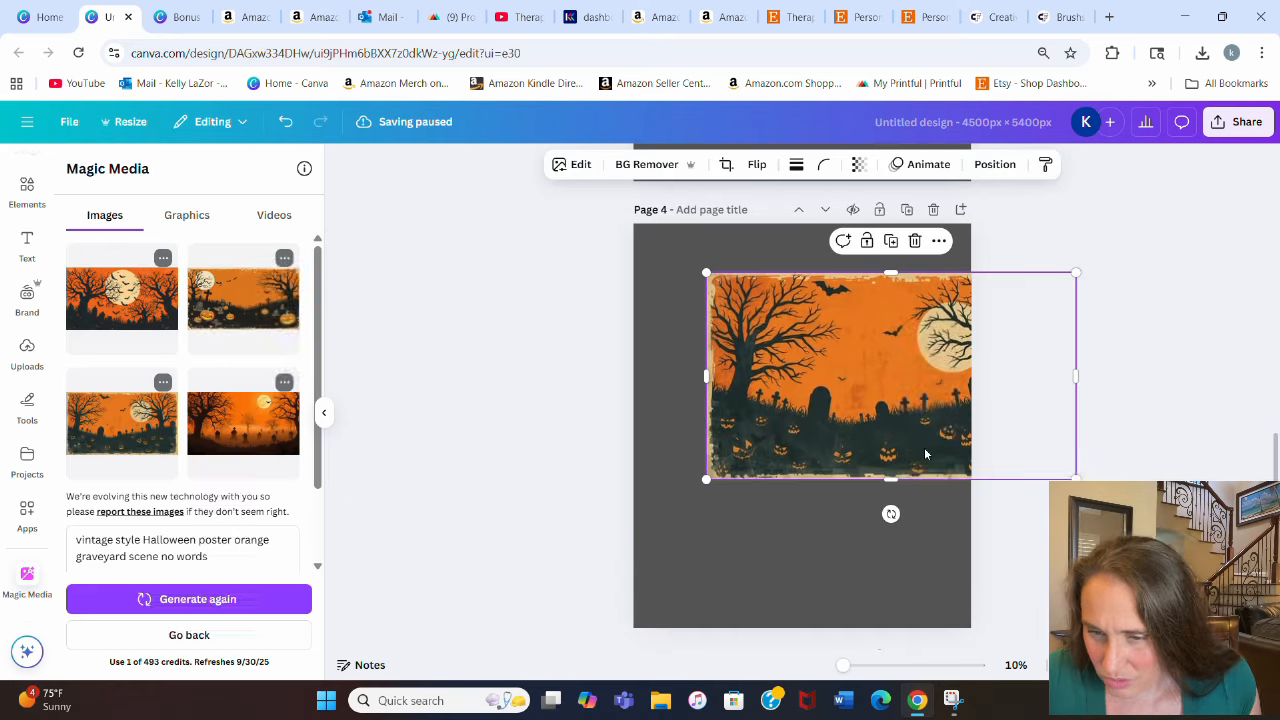
drag(925, 455, 819, 450)
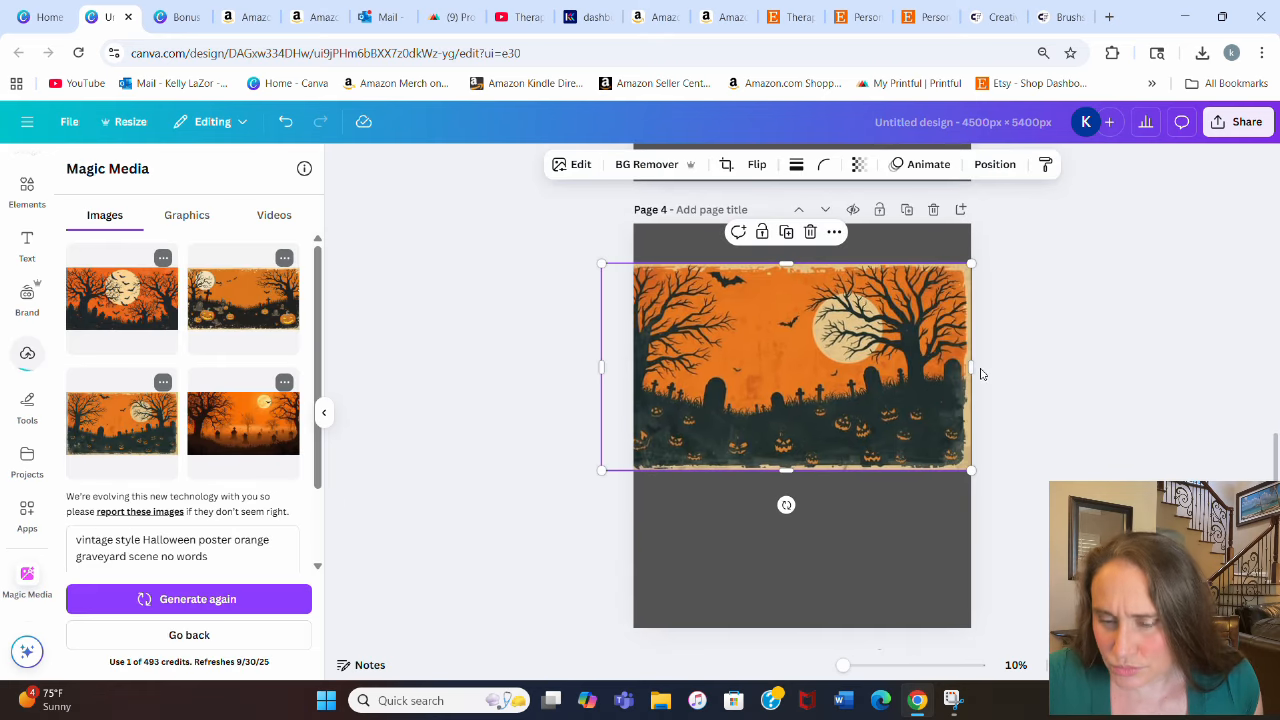
- Enlarge the landscape graveyard image on page 4 beyond the page width and shift it so the moon and large tree fall within the page
drag(972, 471, 1097, 543)
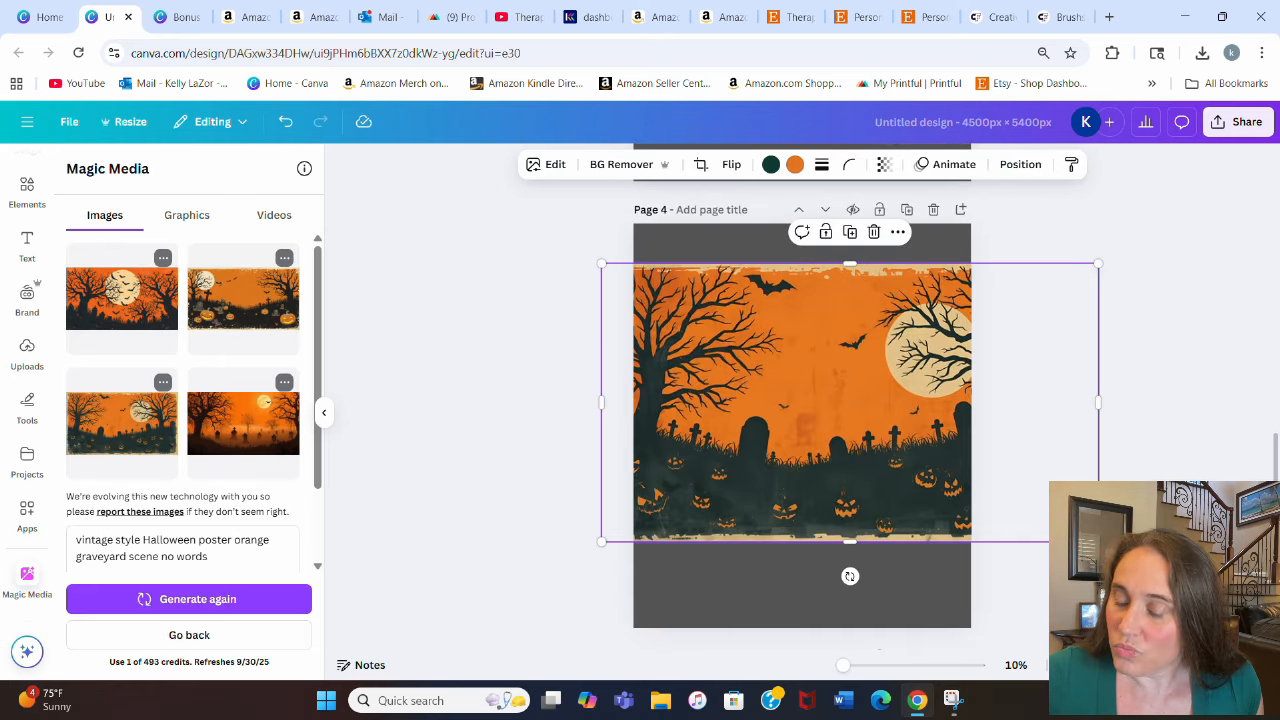
drag(962, 496, 947, 490)
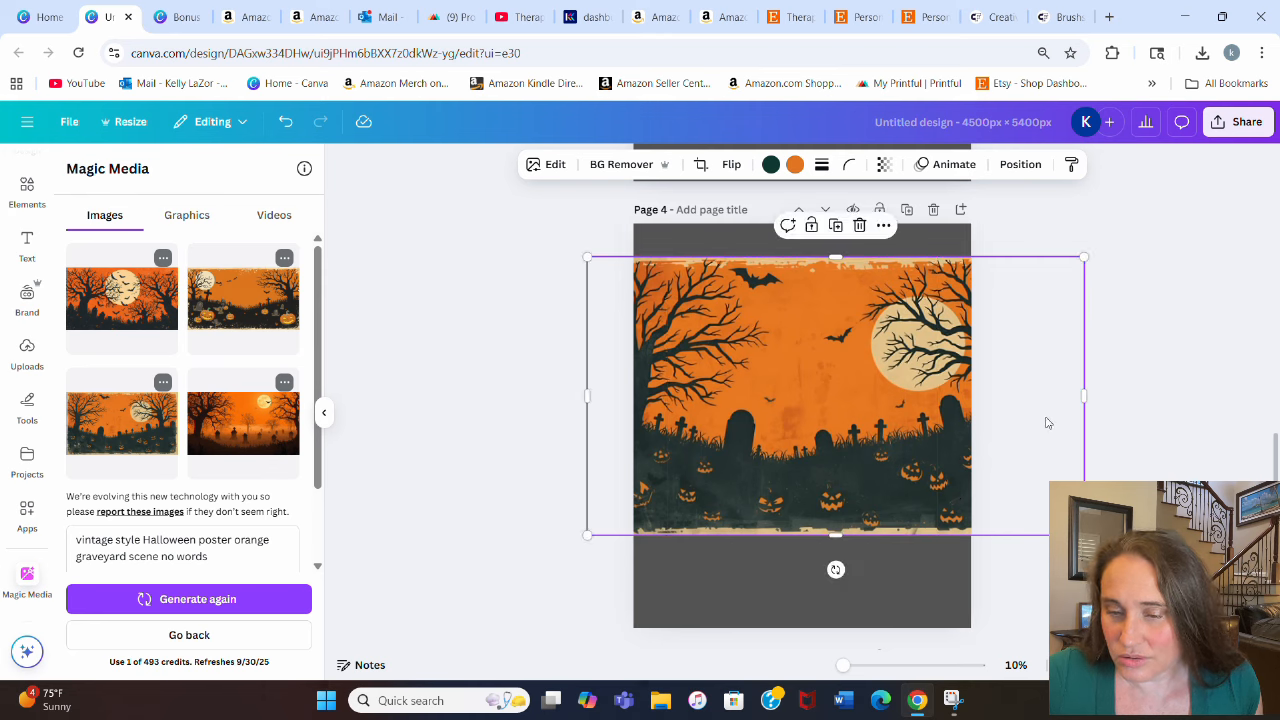
drag(1021, 425, 1010, 425)
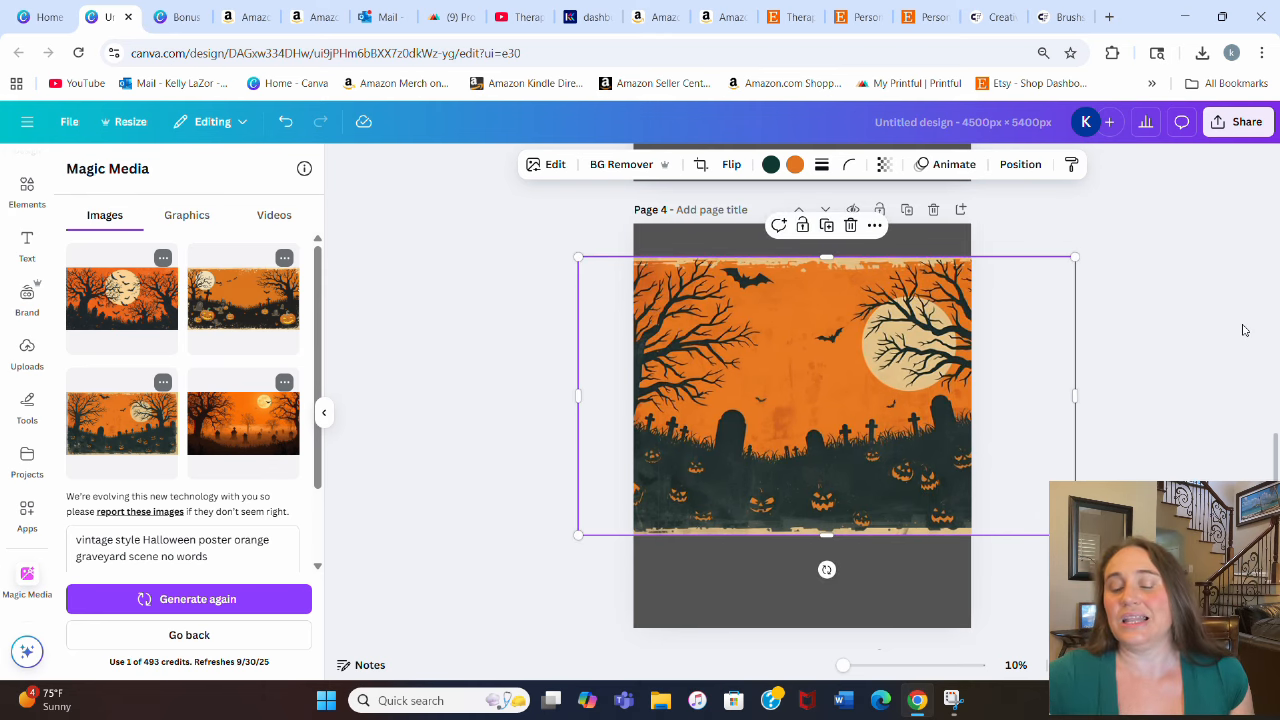
drag(850, 383, 840, 383)
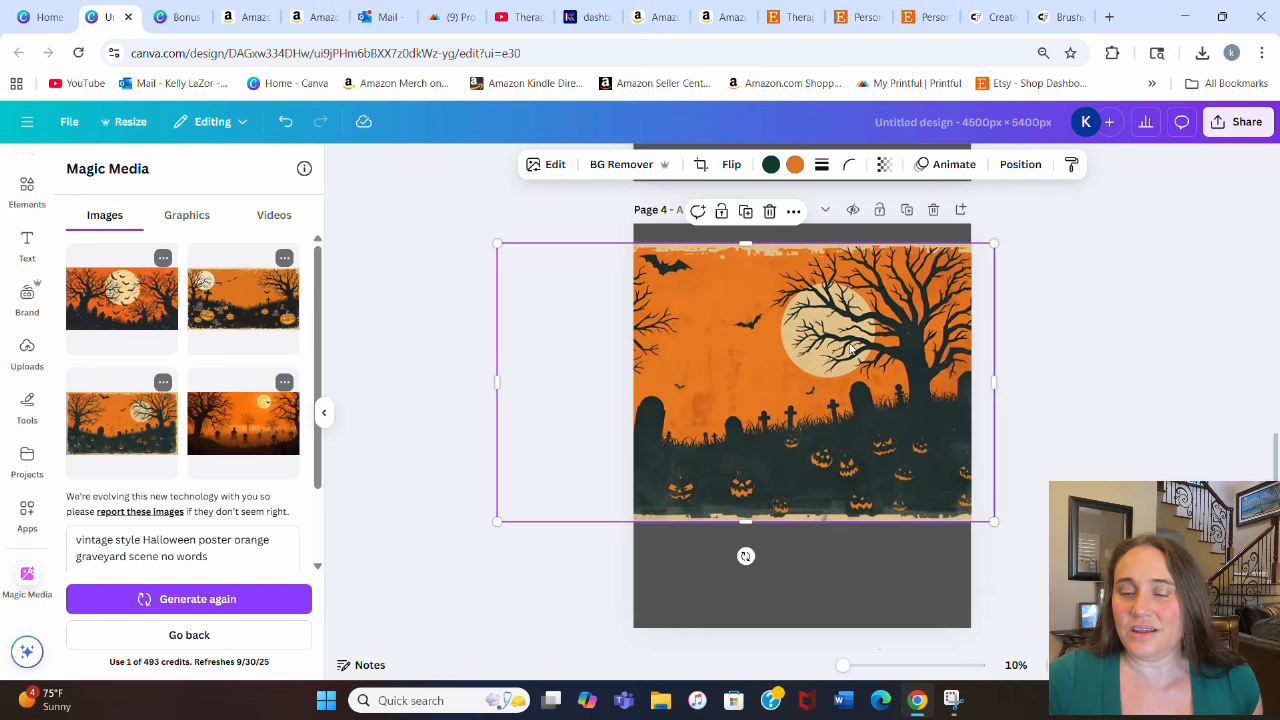
drag(850, 347, 852, 363)
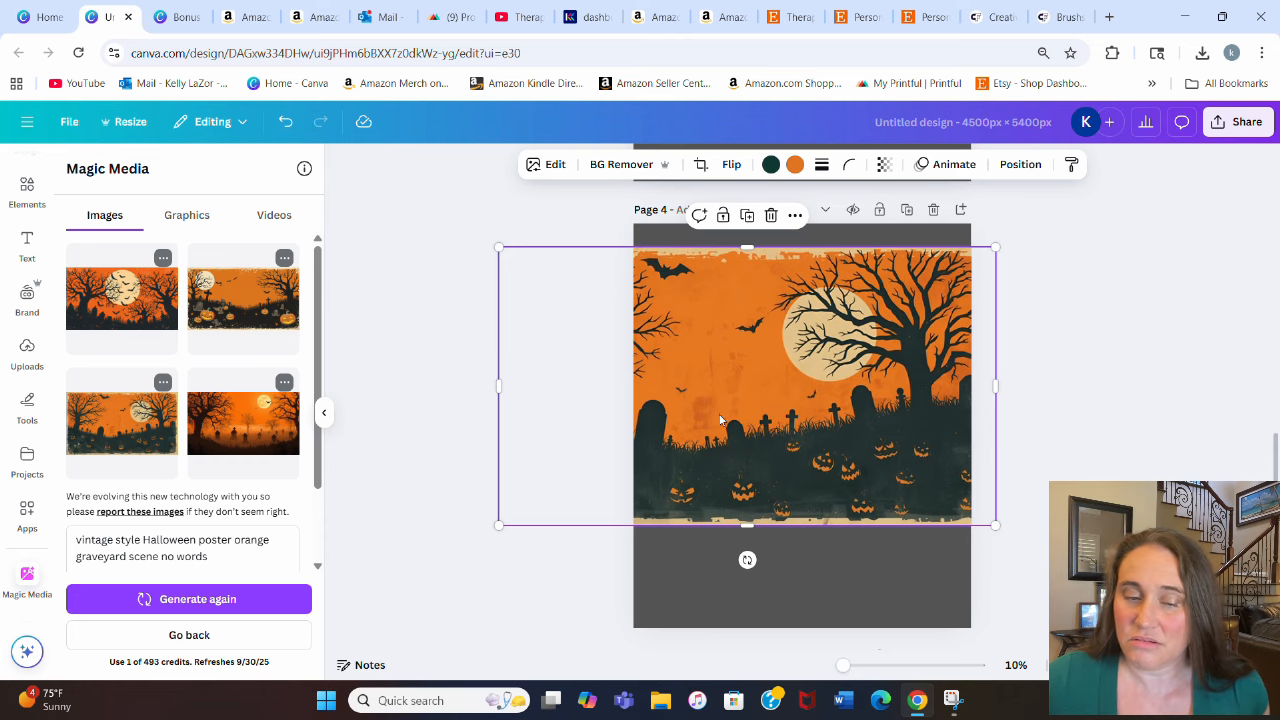
- Start a Clipping Mask on the Happy Halloween poster on page 9, using the image file brush stroke frame (1).png as the mask
scroll(149, 460, down, 1)
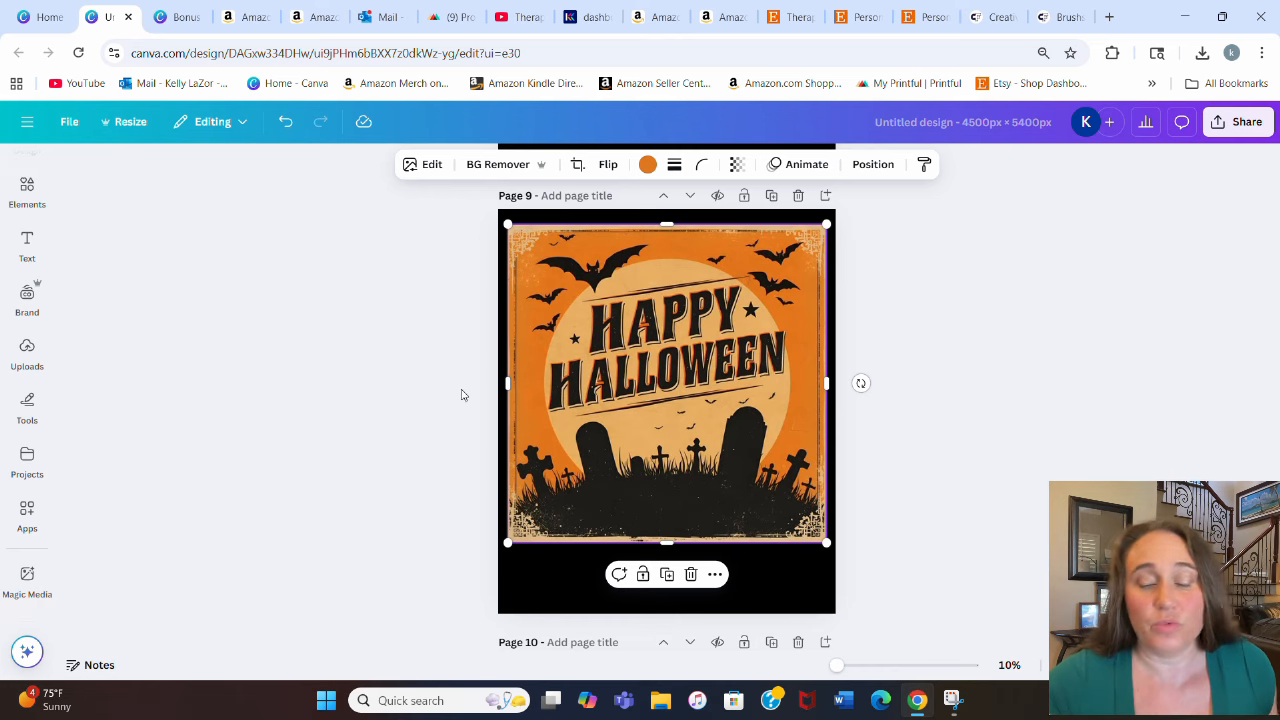
click(27, 512)
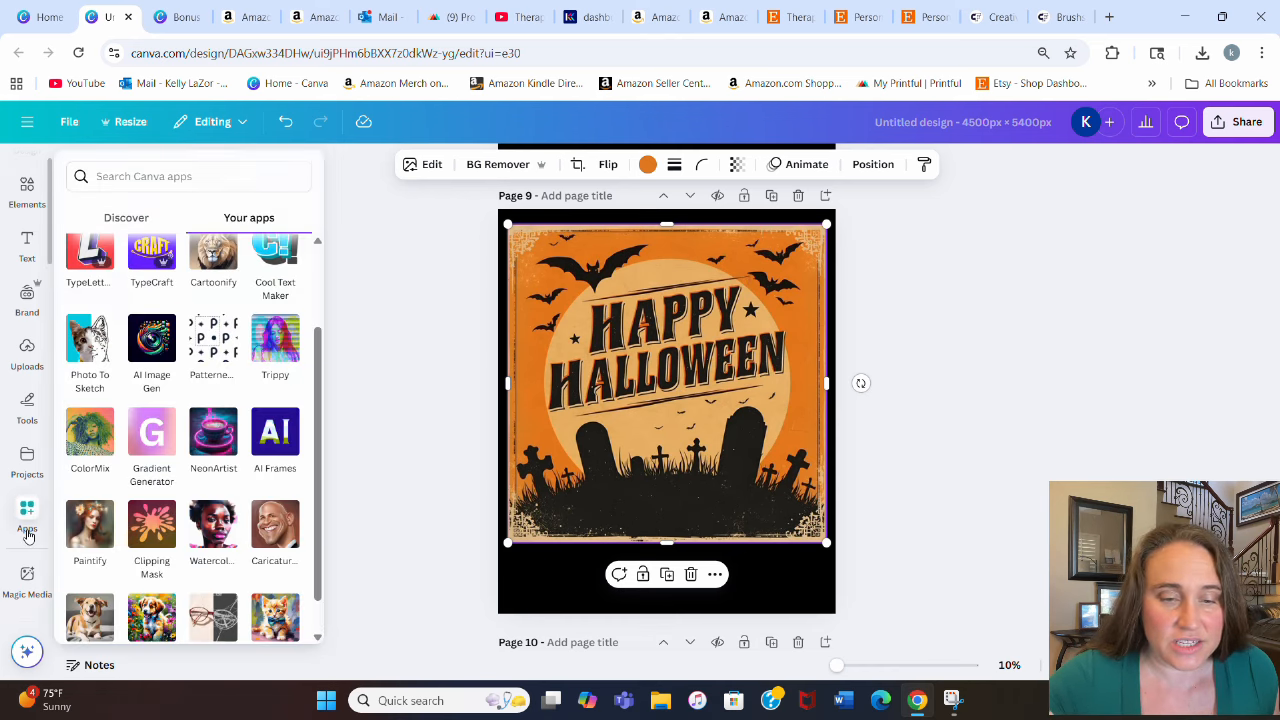
click(152, 522)
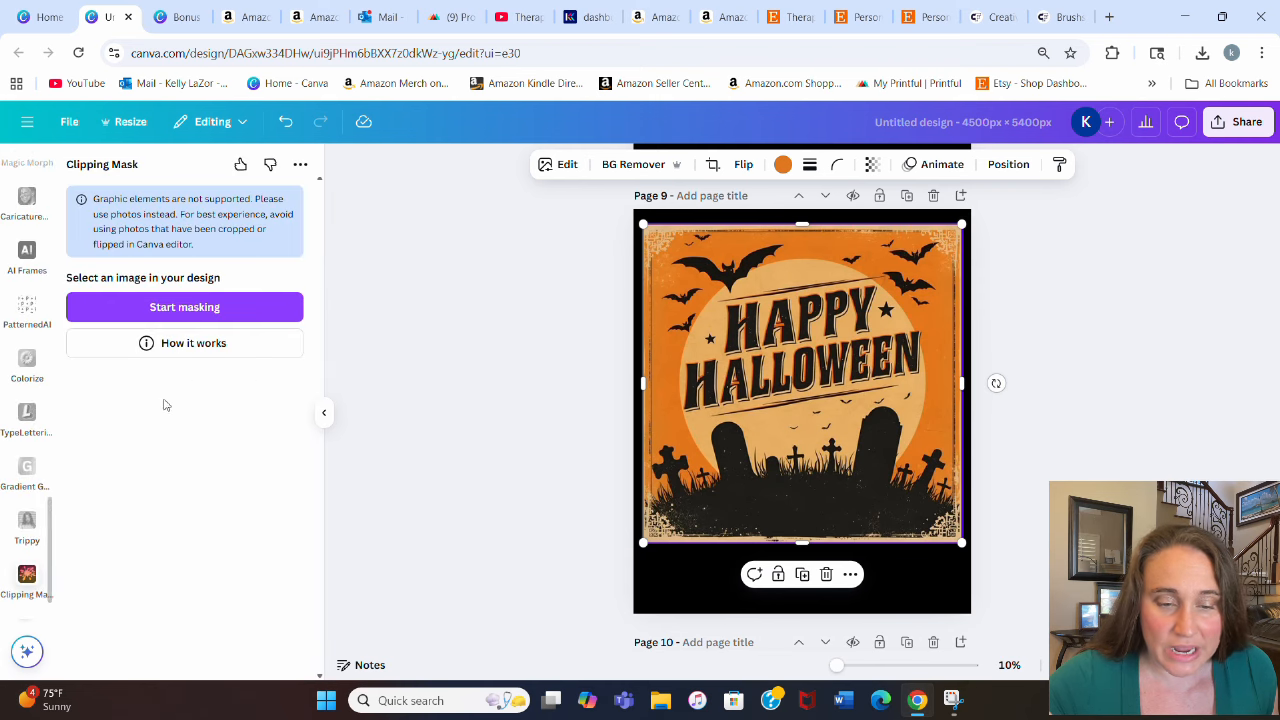
click(190, 313)
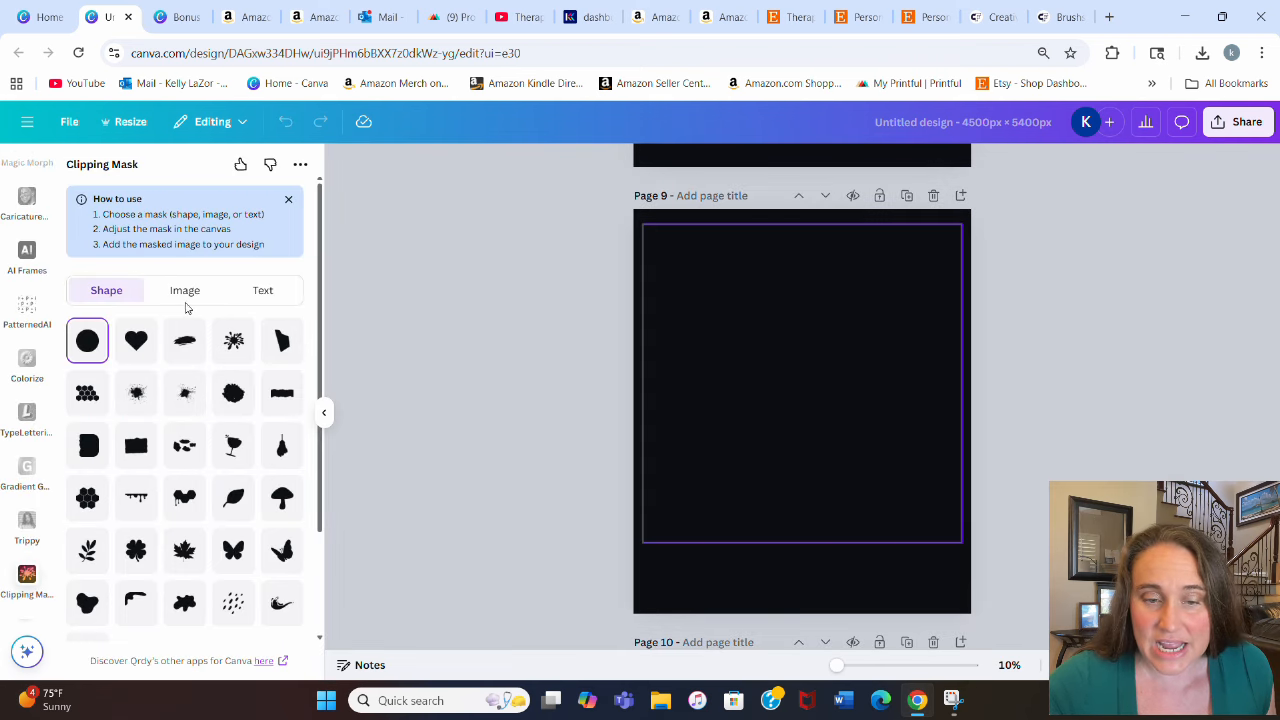
click(185, 292)
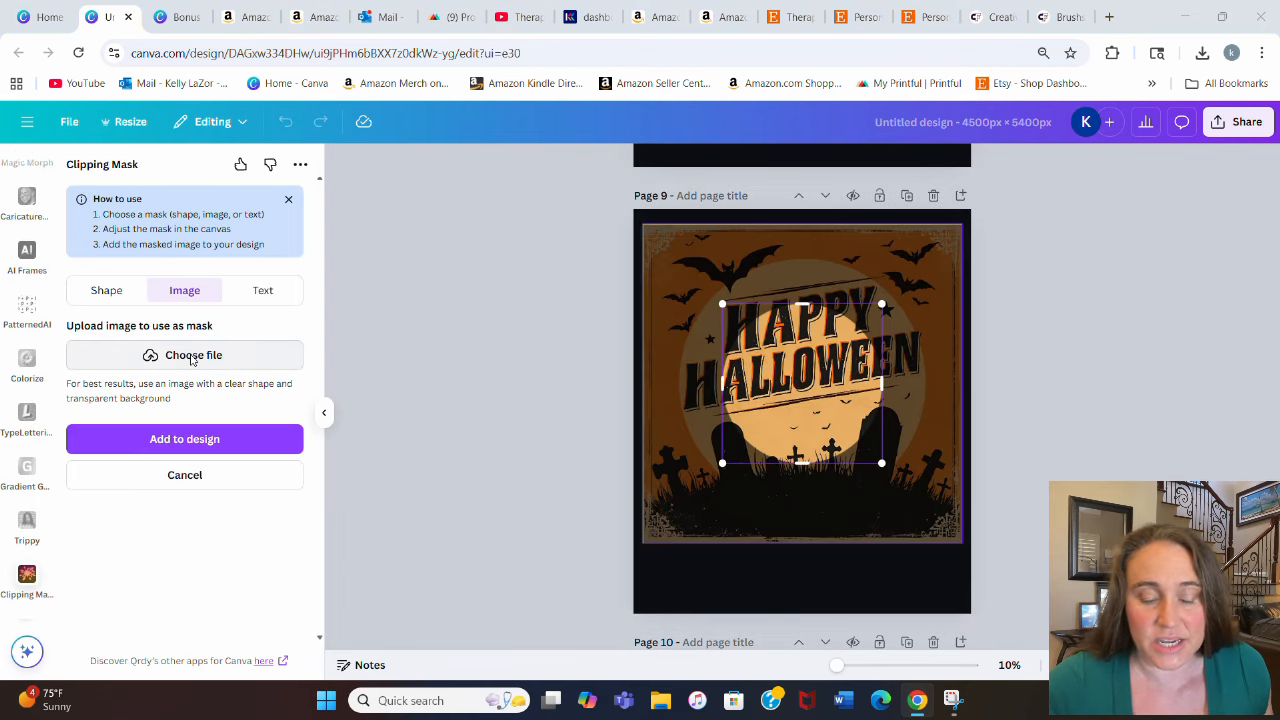
click(192, 357)
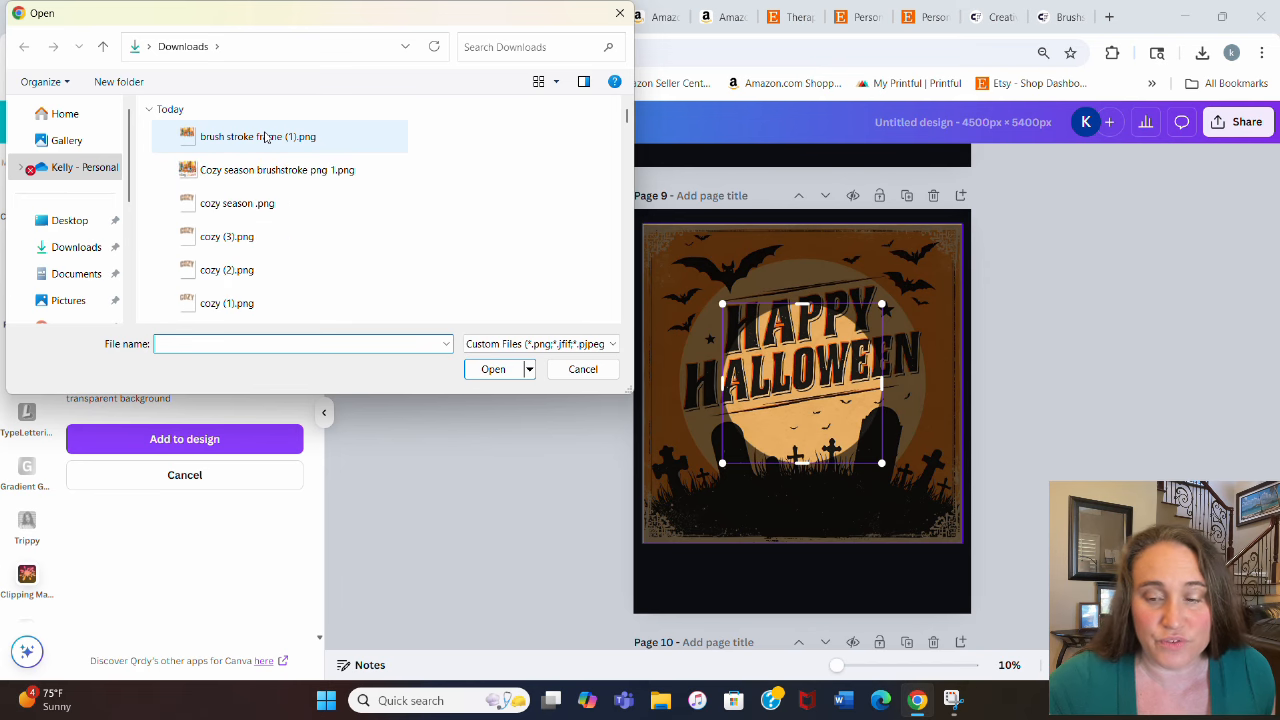
click(265, 137)
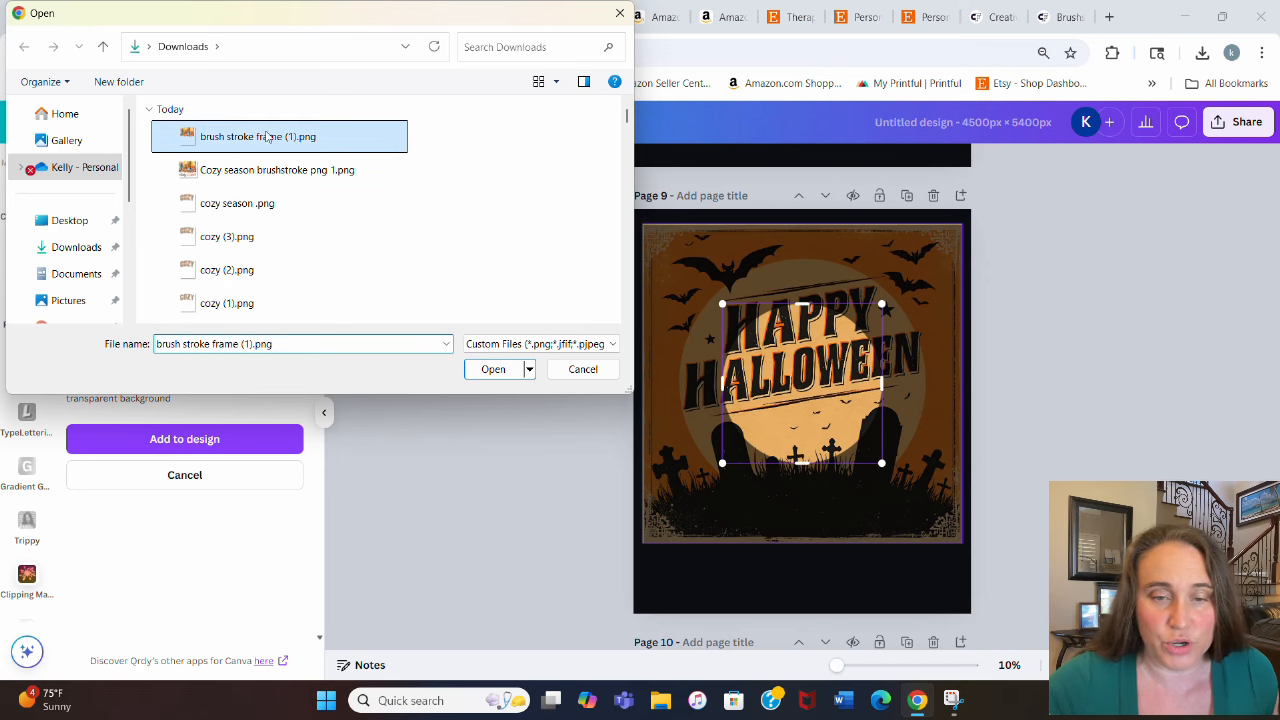
click(491, 369)
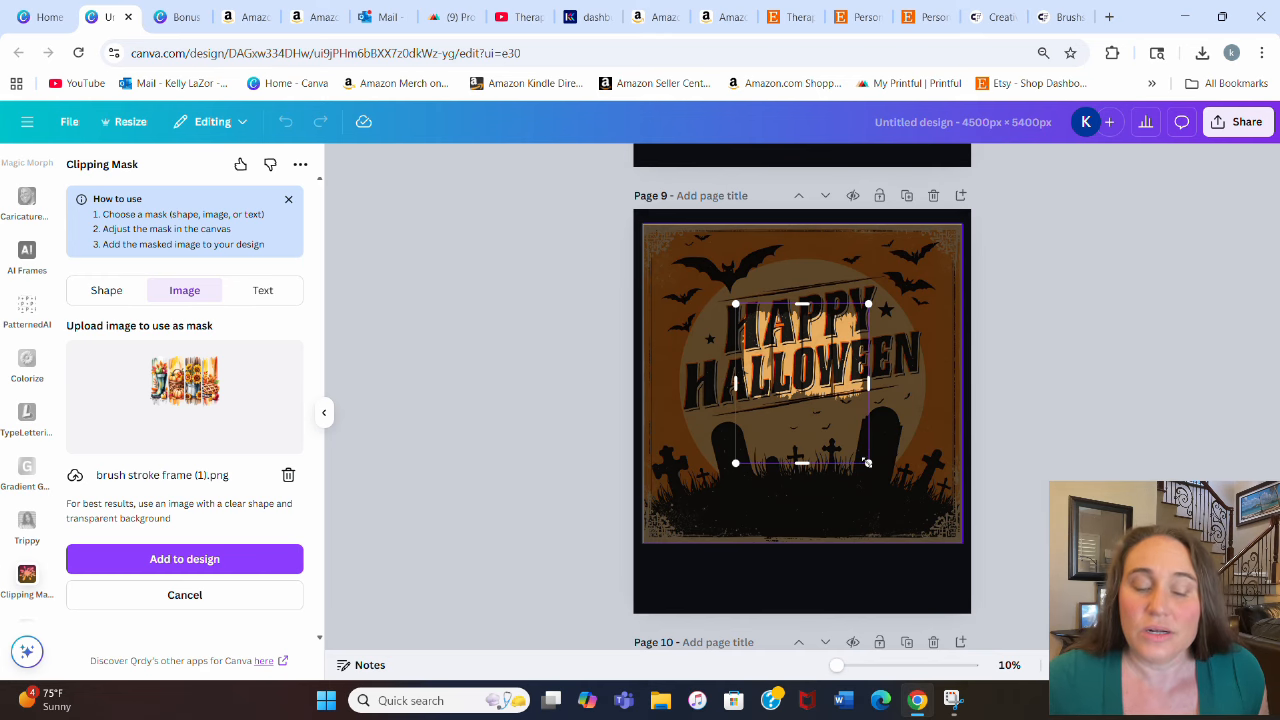
- Enlarge the brushstroke mask to nearly the poster's full width, center it over the Happy Halloween lettering and tombstones, and add the masked image to the design
drag(868, 463, 960, 538)
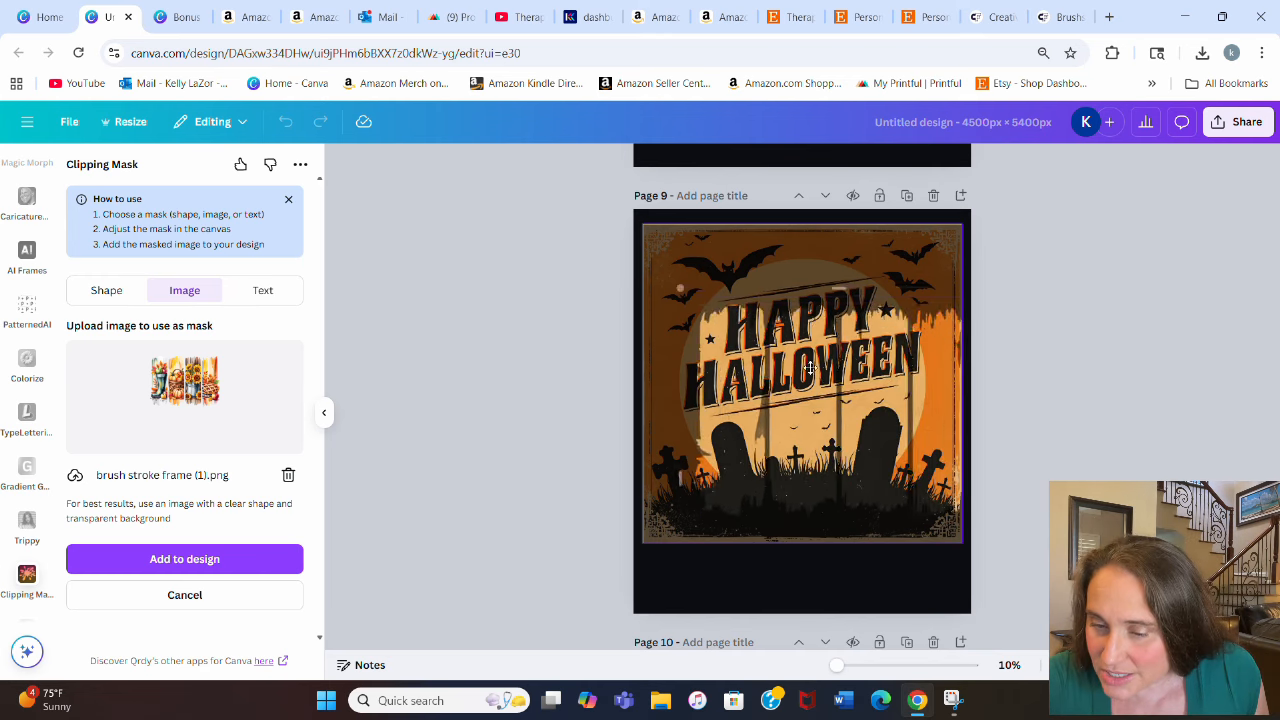
mouse_move(810, 368)
mouse_down()
mouse_move(776, 343)
mouse_move(766, 312)
mouse_move(763, 220)
mouse_up()
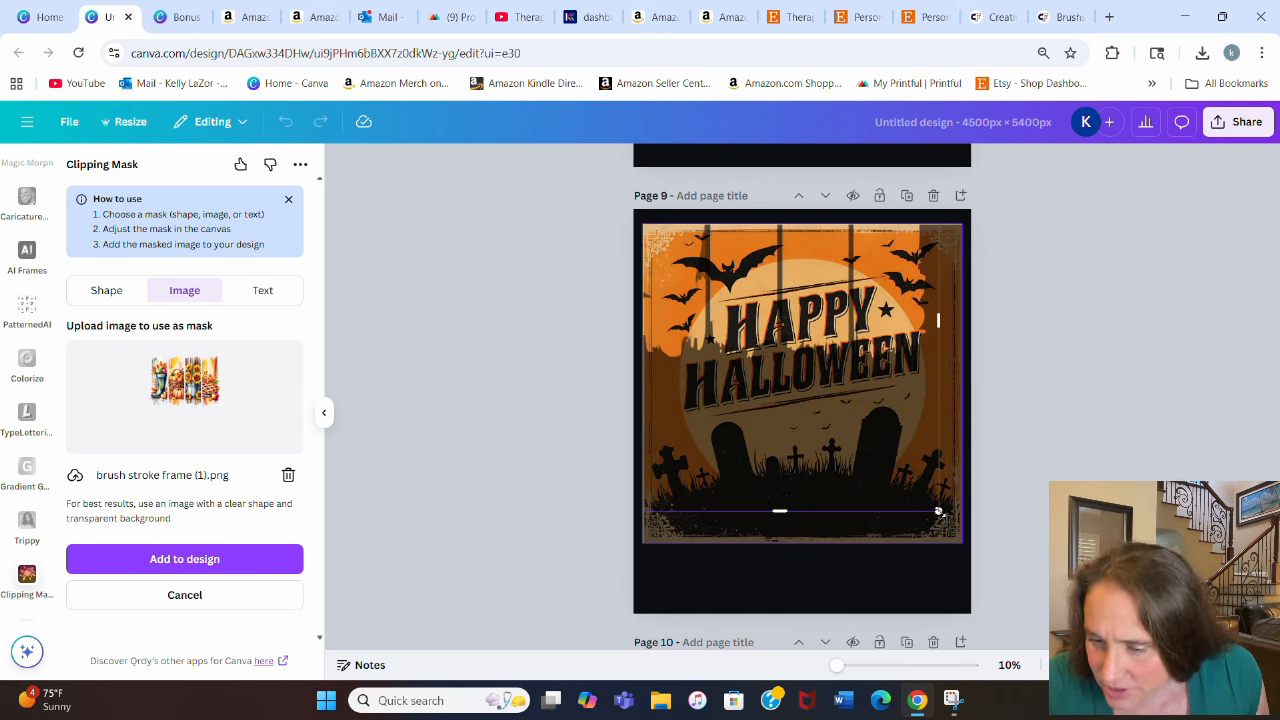
drag(938, 511, 946, 539)
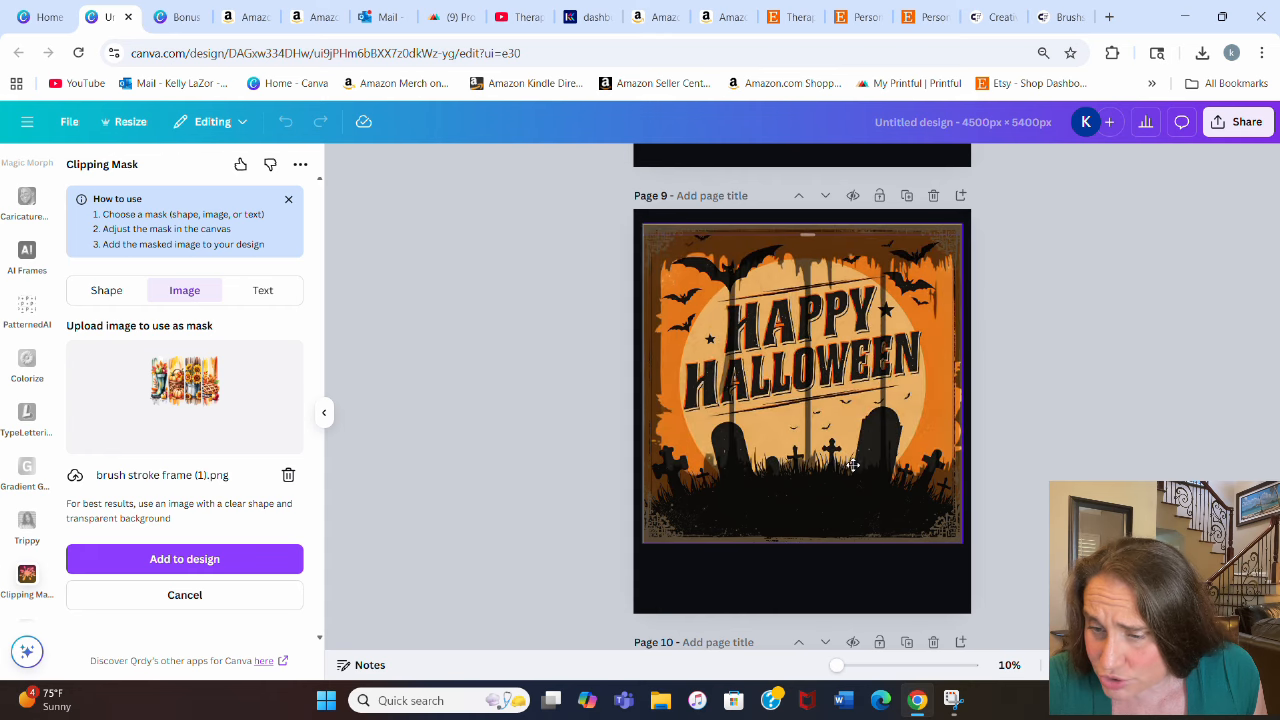
drag(853, 465, 846, 479)
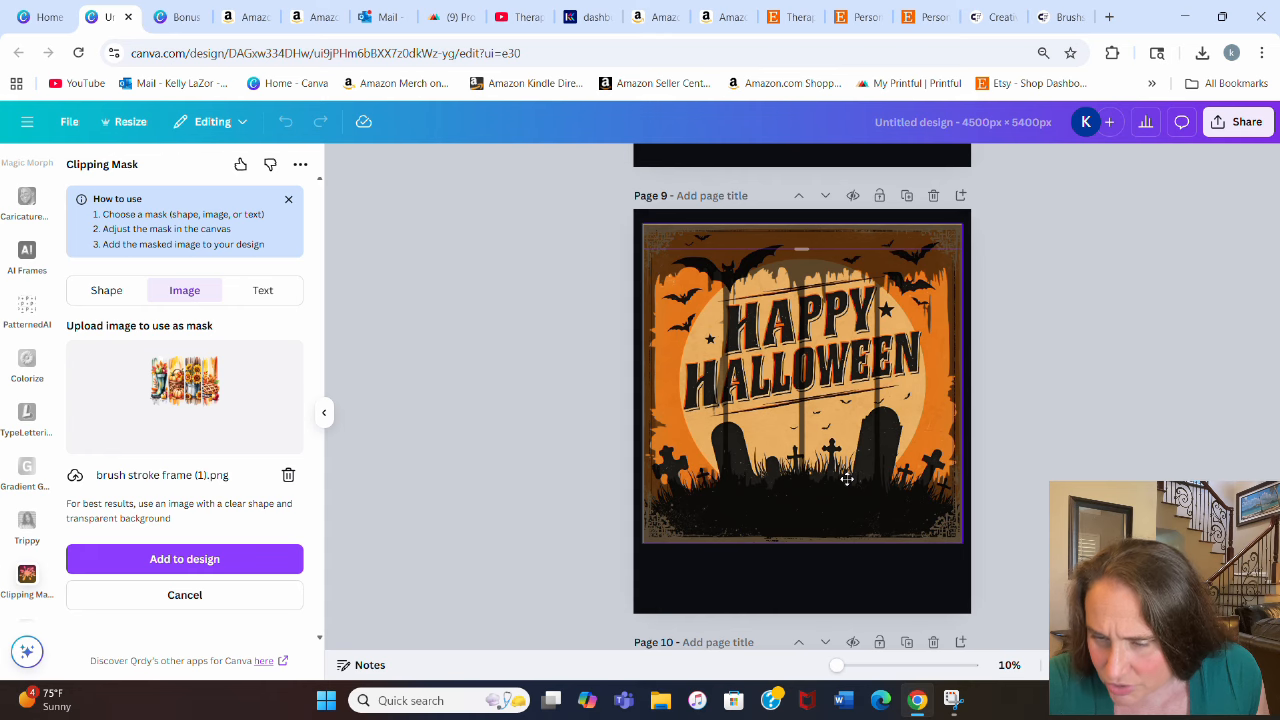
click(288, 562)
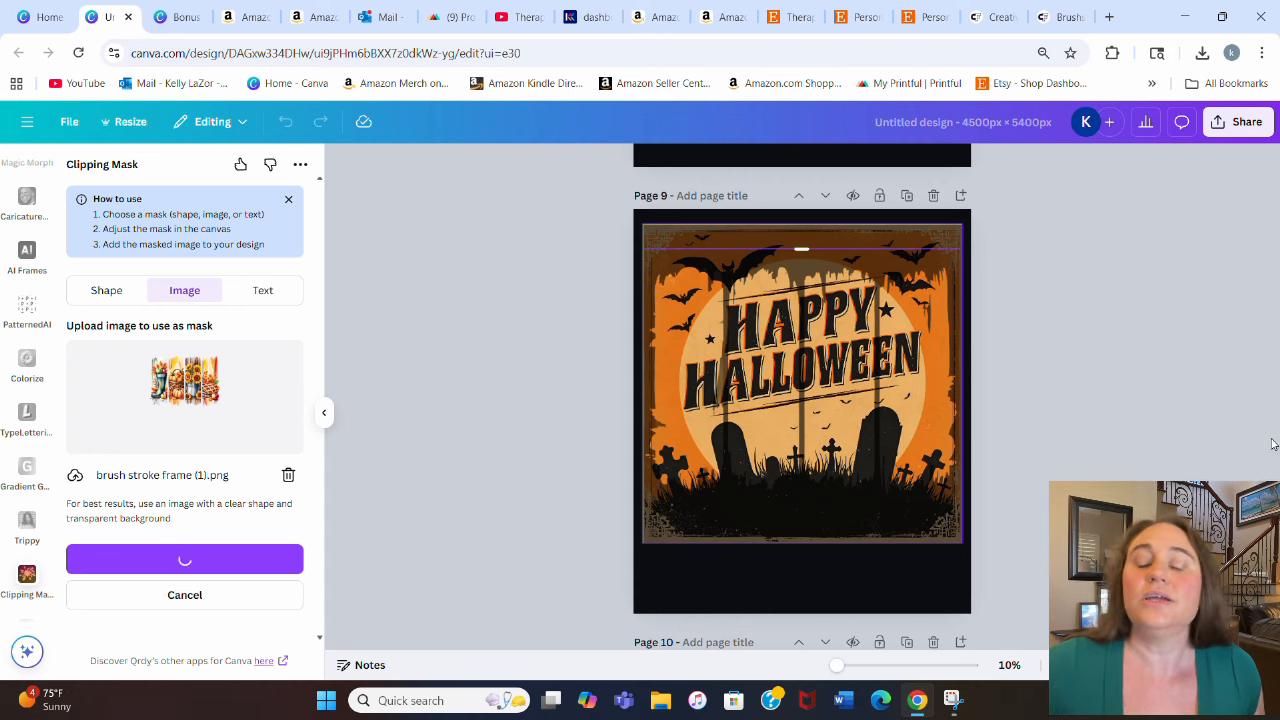
- Place the brushstroke-masked Happy Halloween image near the upper edge of page 10 and resize it to fit within the page width
scroll(1000, 400, down, 5)
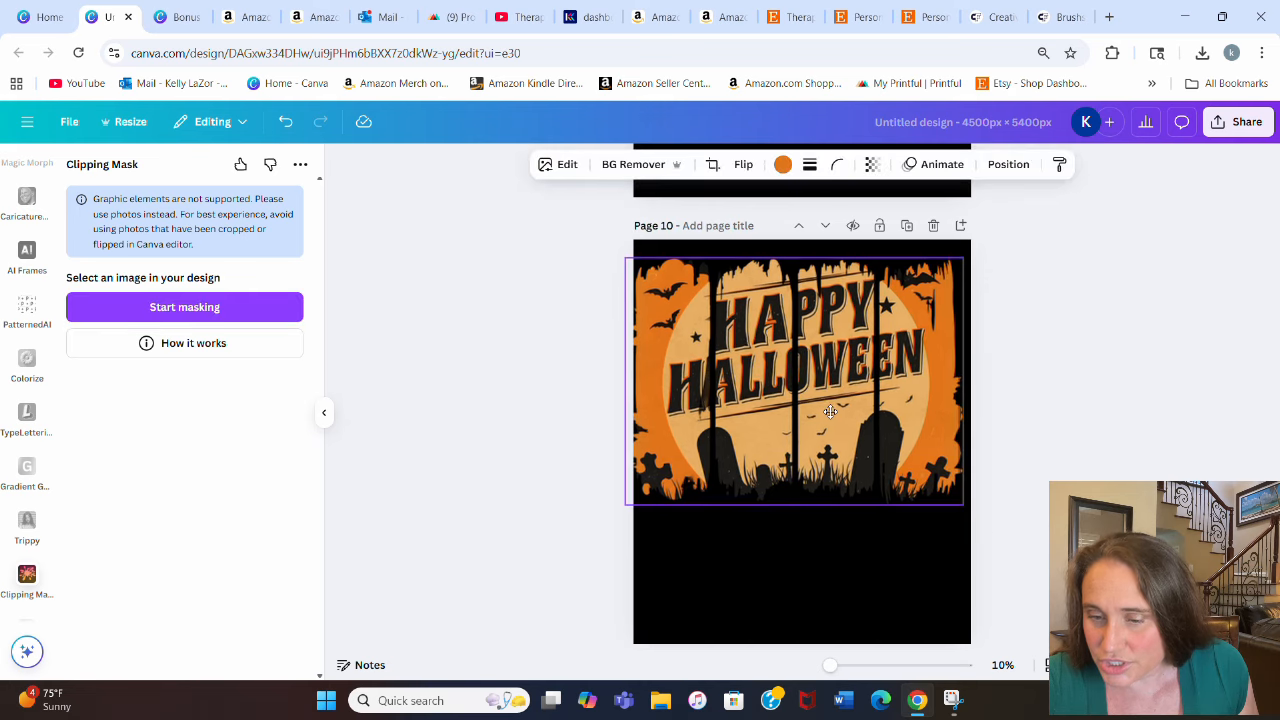
click(733, 480)
drag(627, 501, 634, 486)
click(1114, 440)
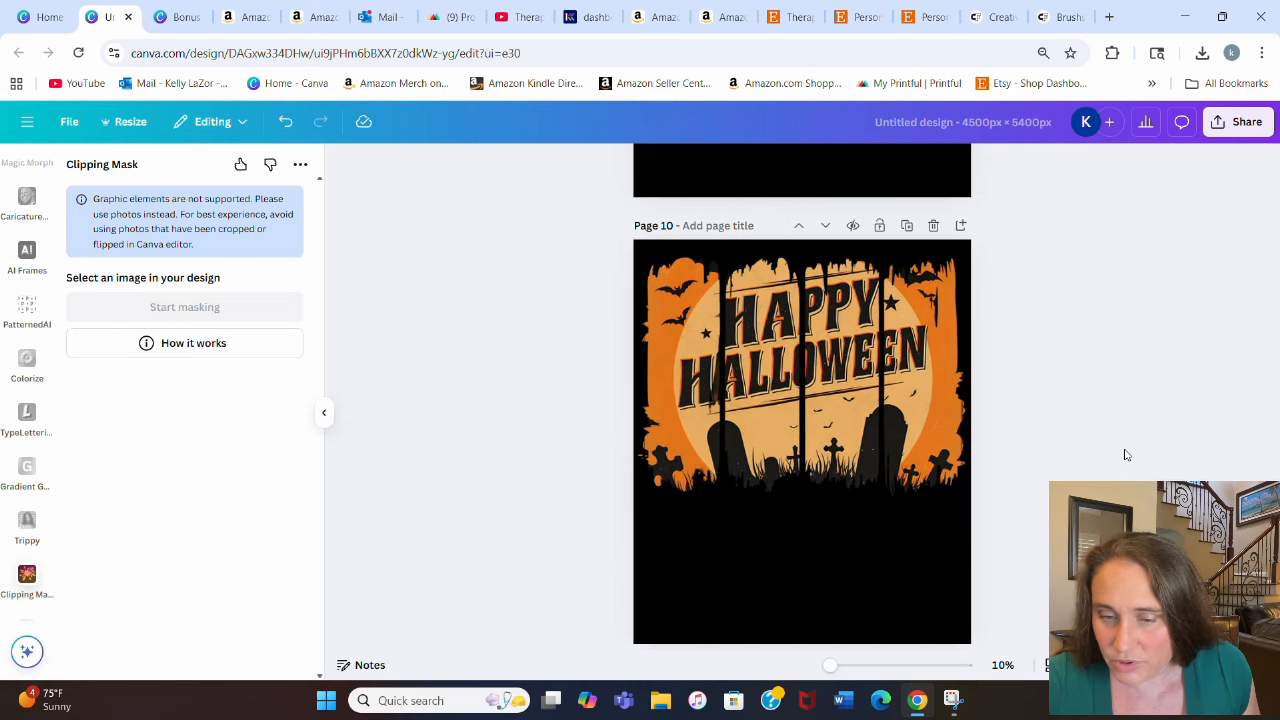
- Add the text "Spooky Season" to page 10 and enlarge it to font size 342 over the lower part of the masked image
scroll(1128, 423, down, 1)
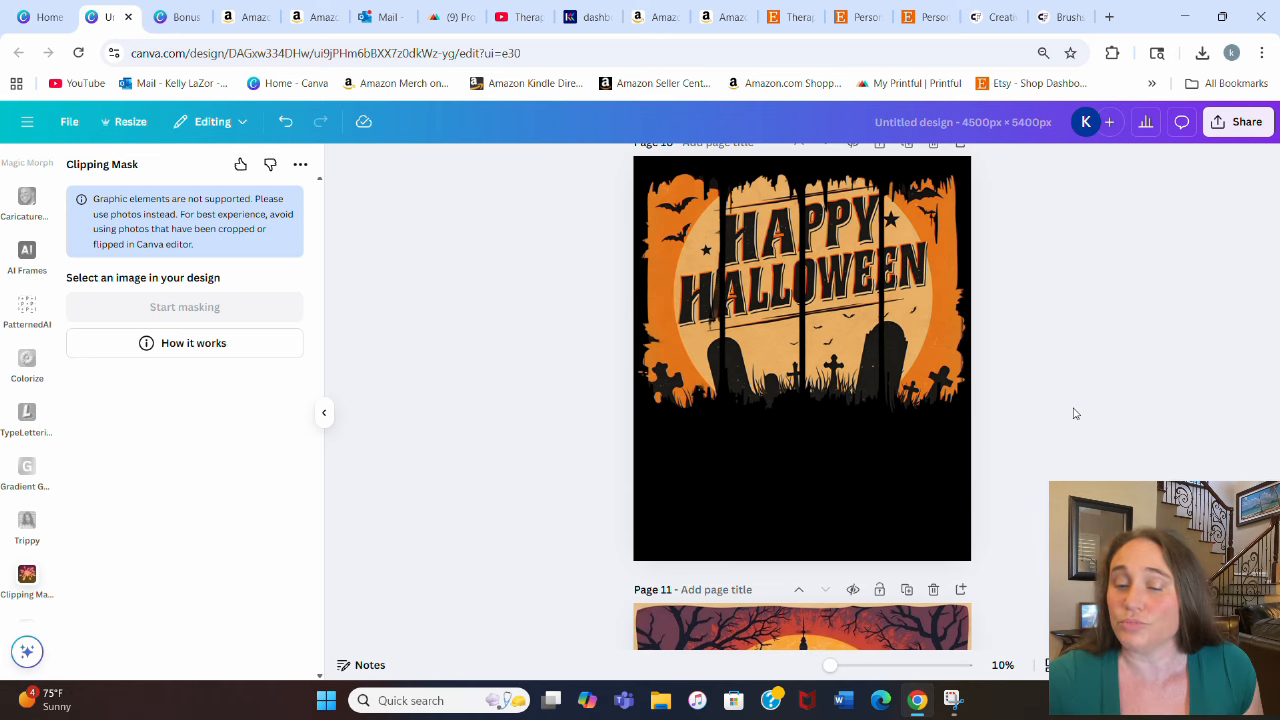
click(942, 515)
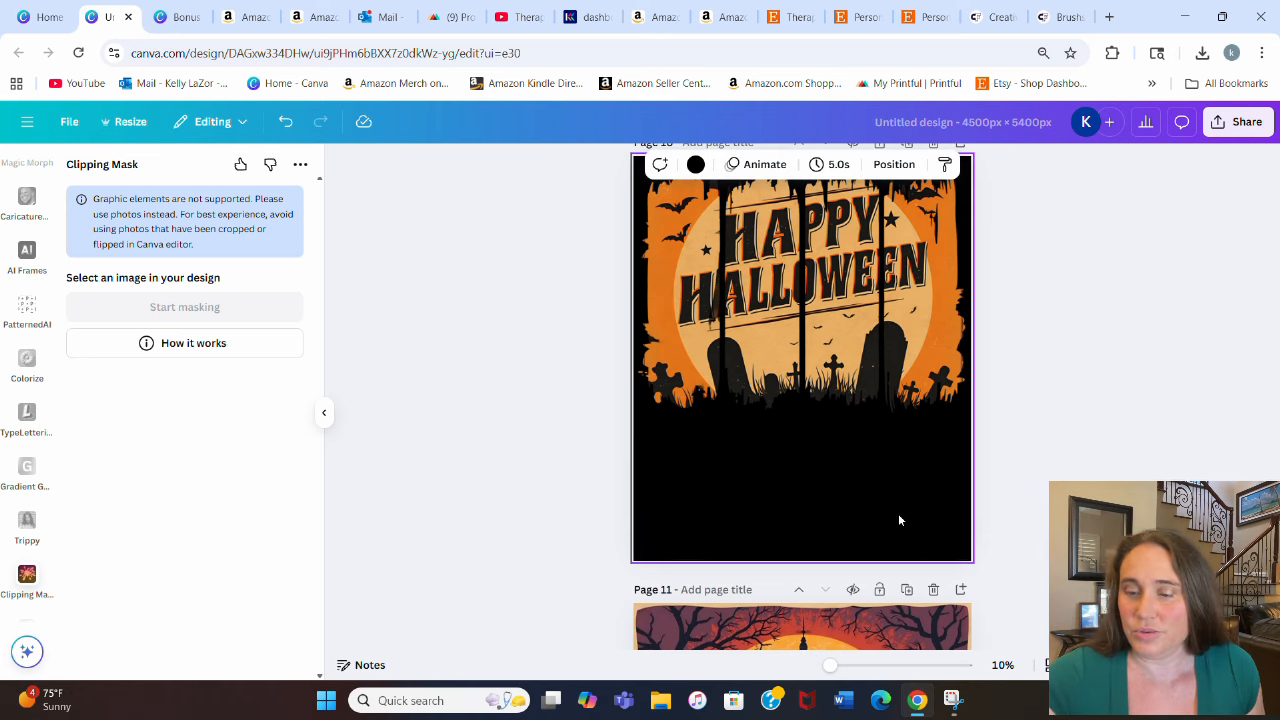
key(t)
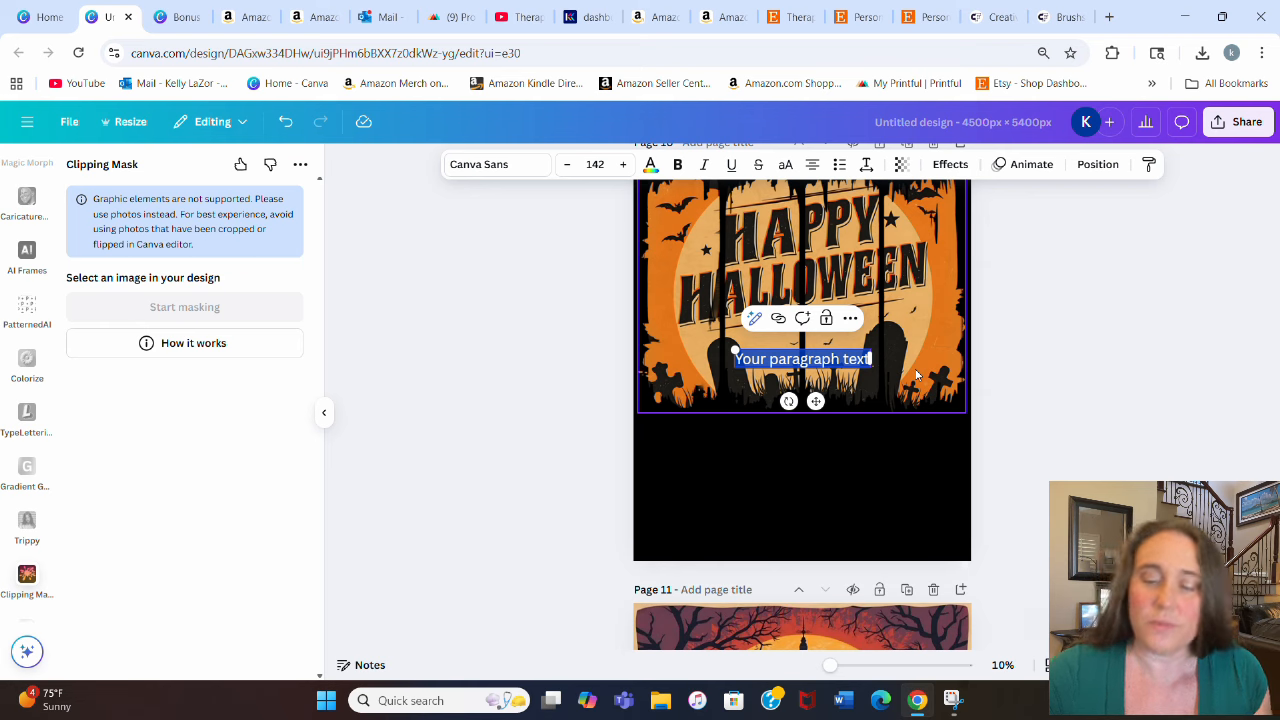
text(Sprooky)
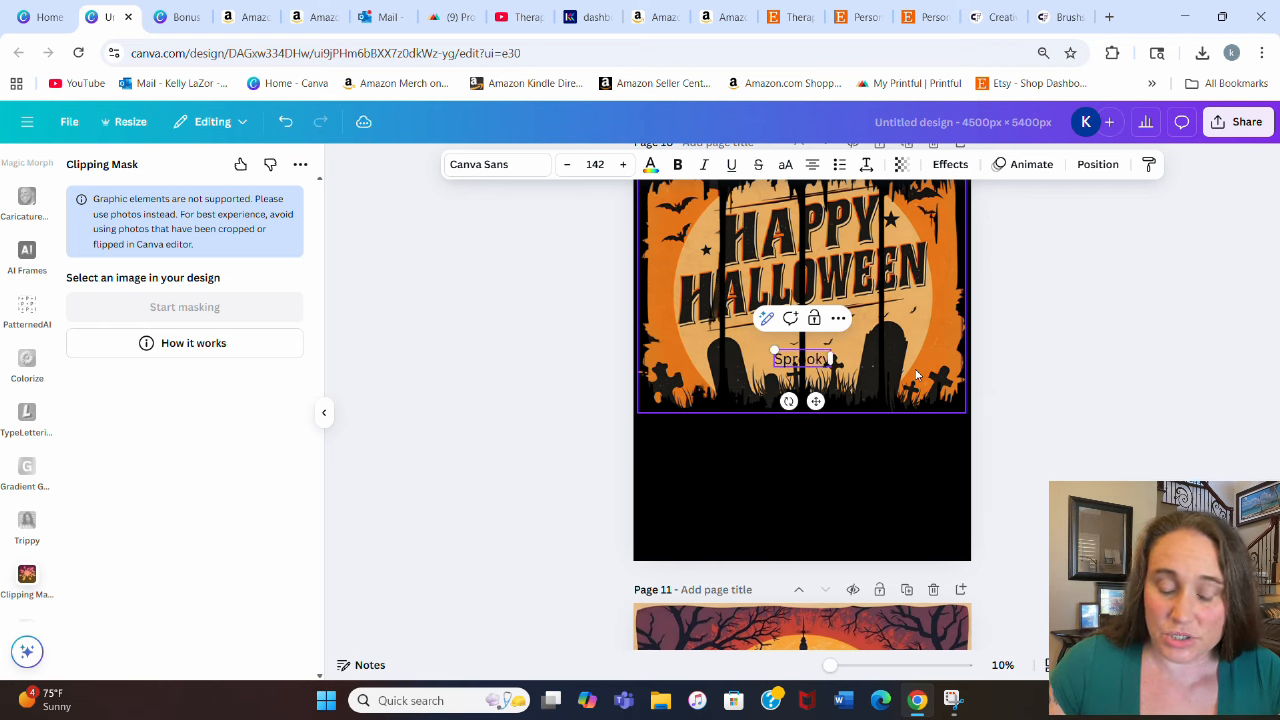
text( Season)
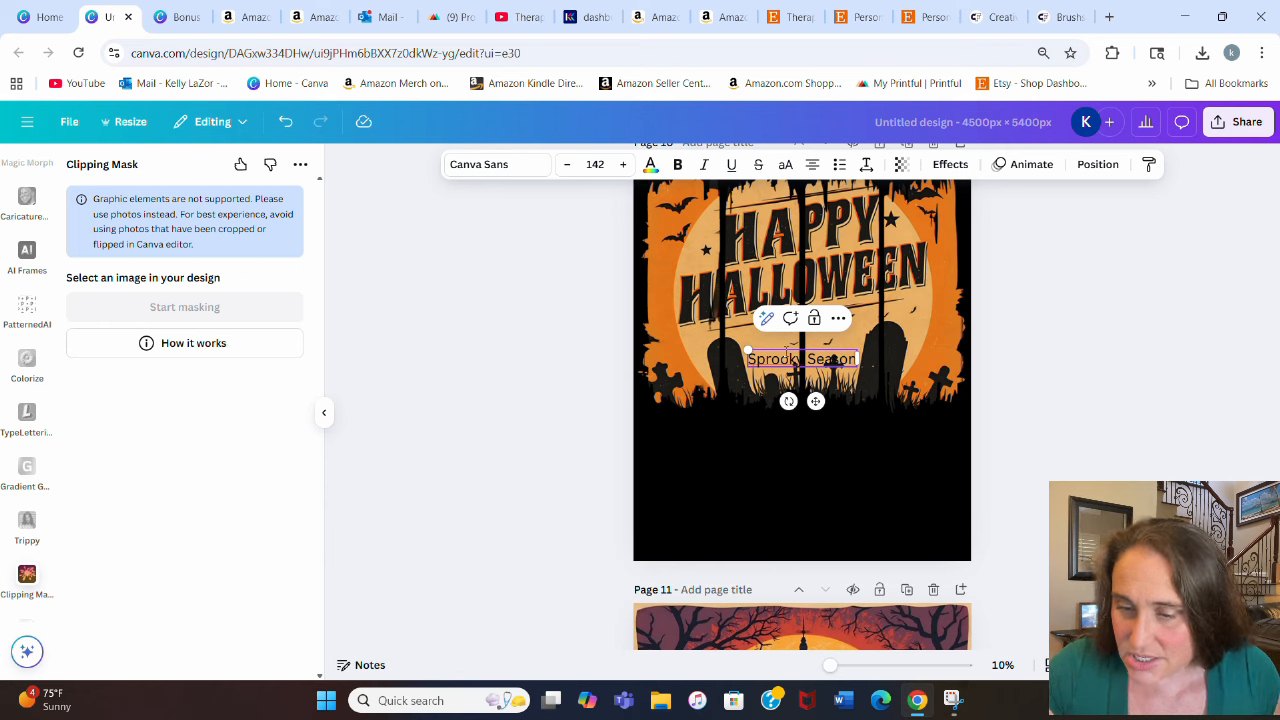
drag(747, 350, 680, 382)
click(1117, 353)
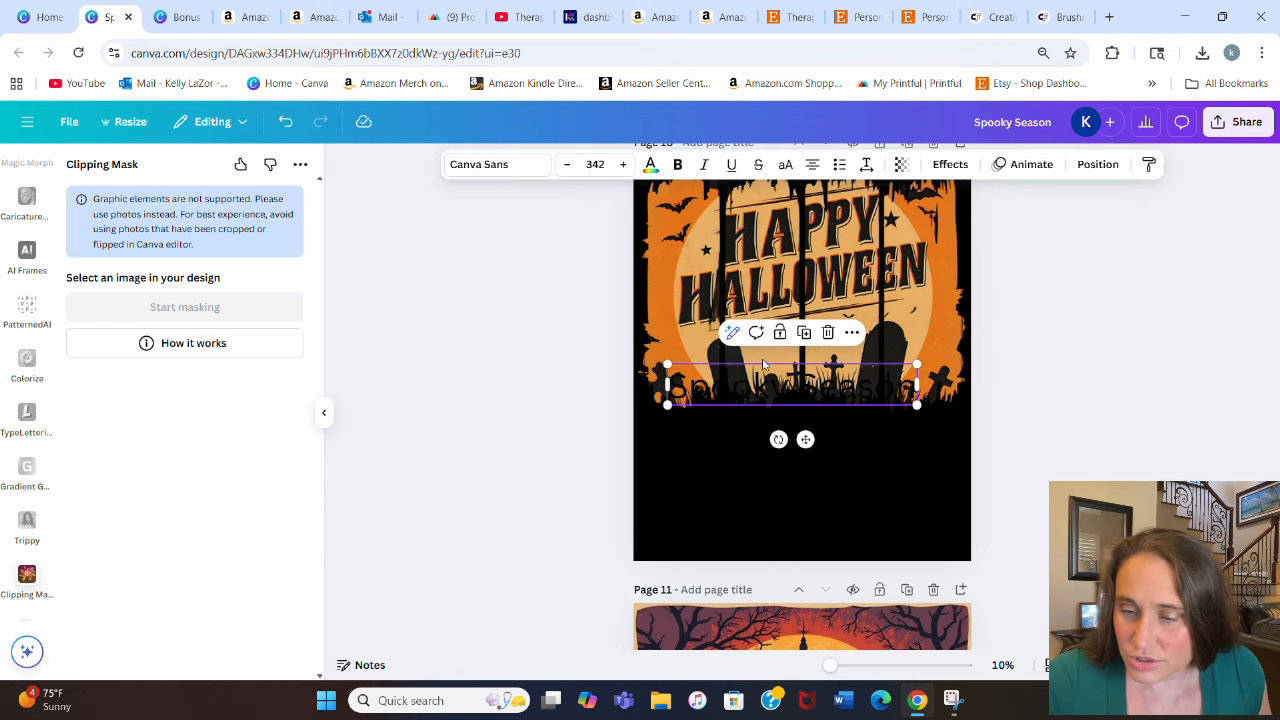
- Color the Spooky Season text with the light tan photo color and move it just below the masked image
click(650, 164)
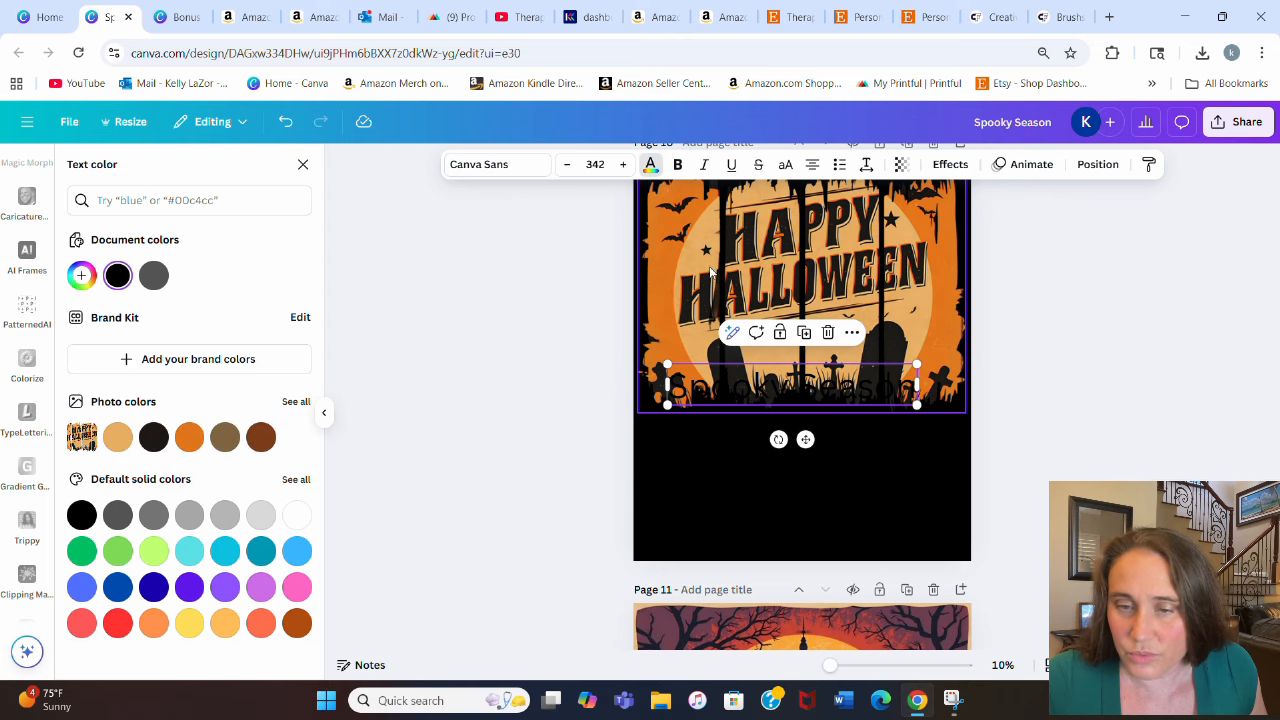
click(118, 447)
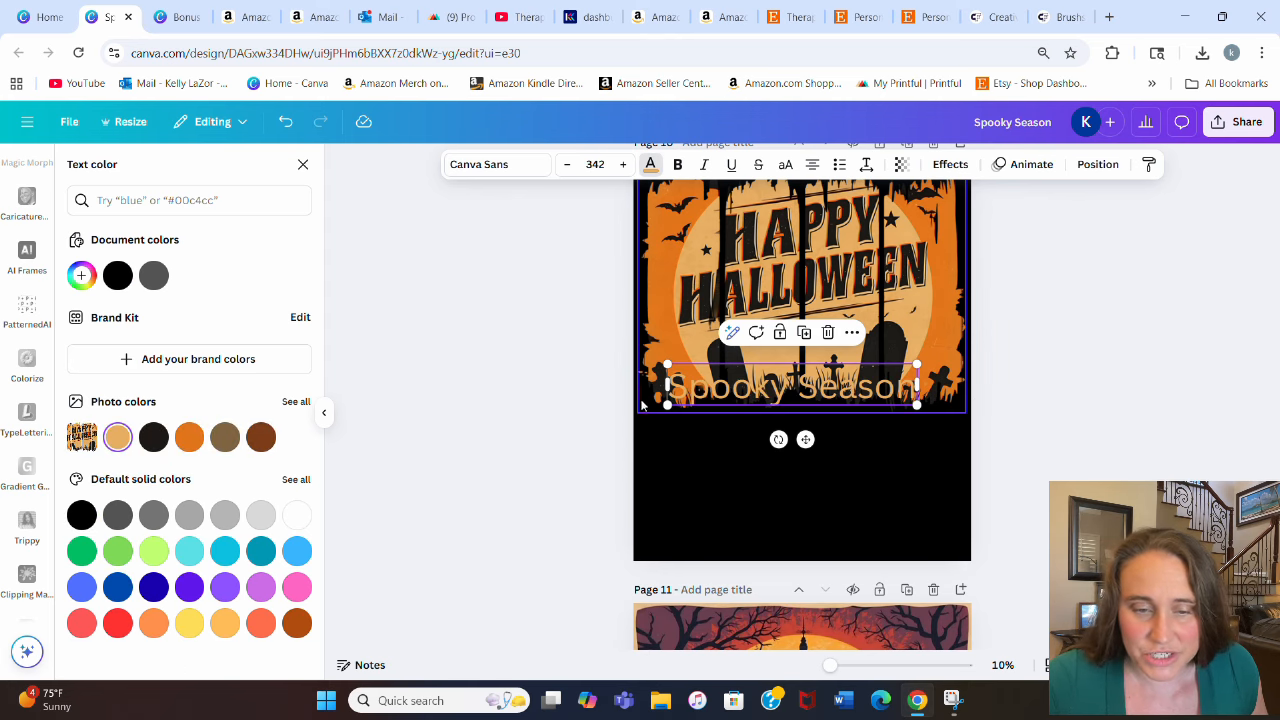
click(1108, 374)
drag(800, 392, 806, 435)
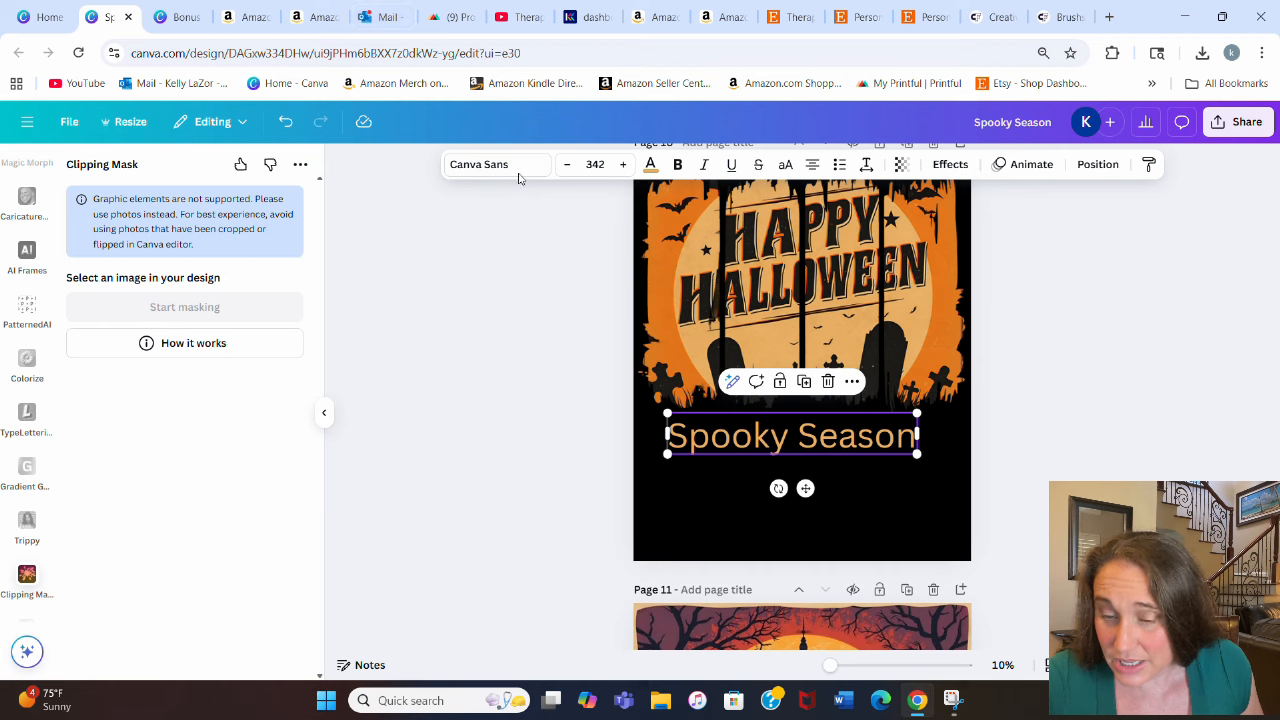
key(Escape)
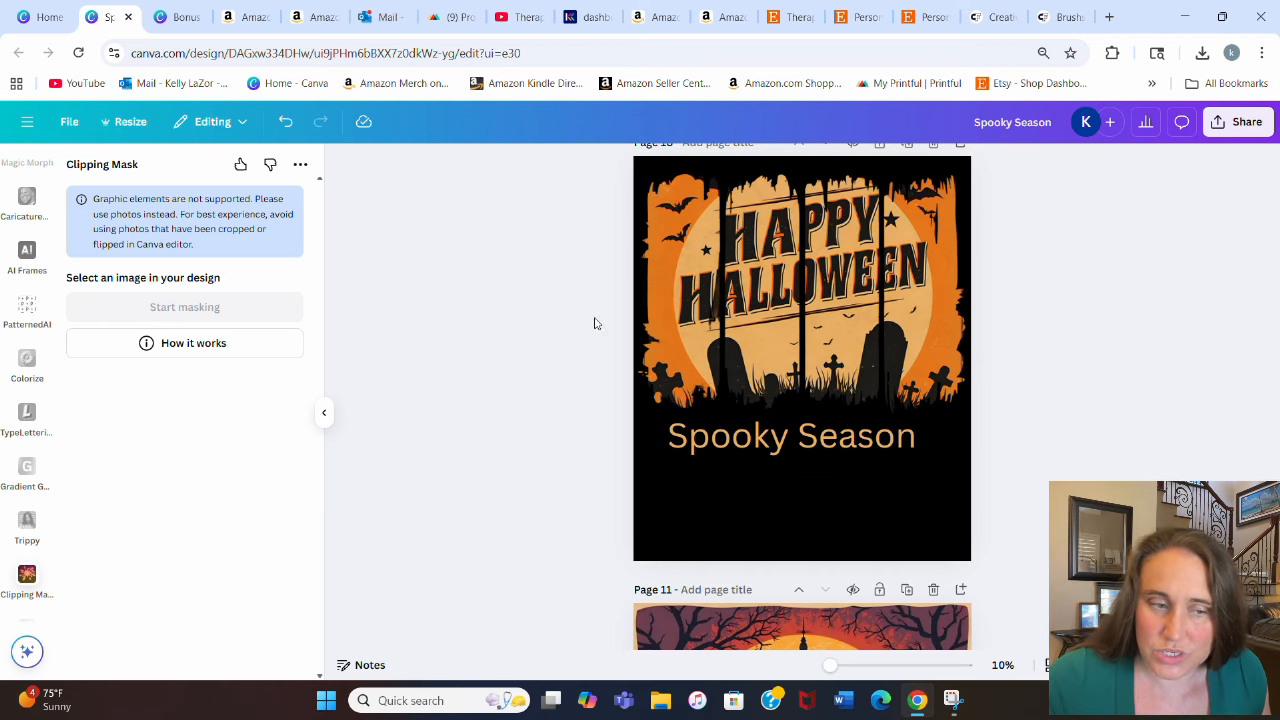
- Change the Spooky Season text to the Apricotsy font, enlarge it to size 643 and center it across the masked image's lower edge
click(770, 436)
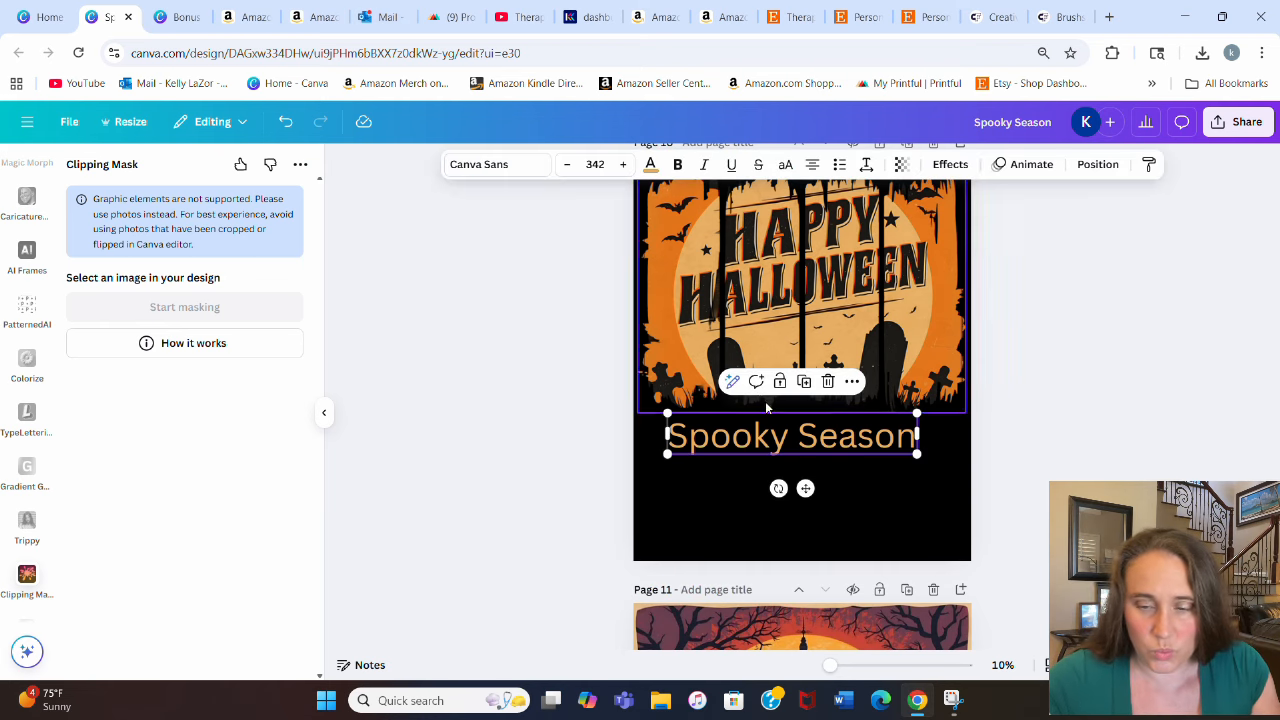
click(479, 167)
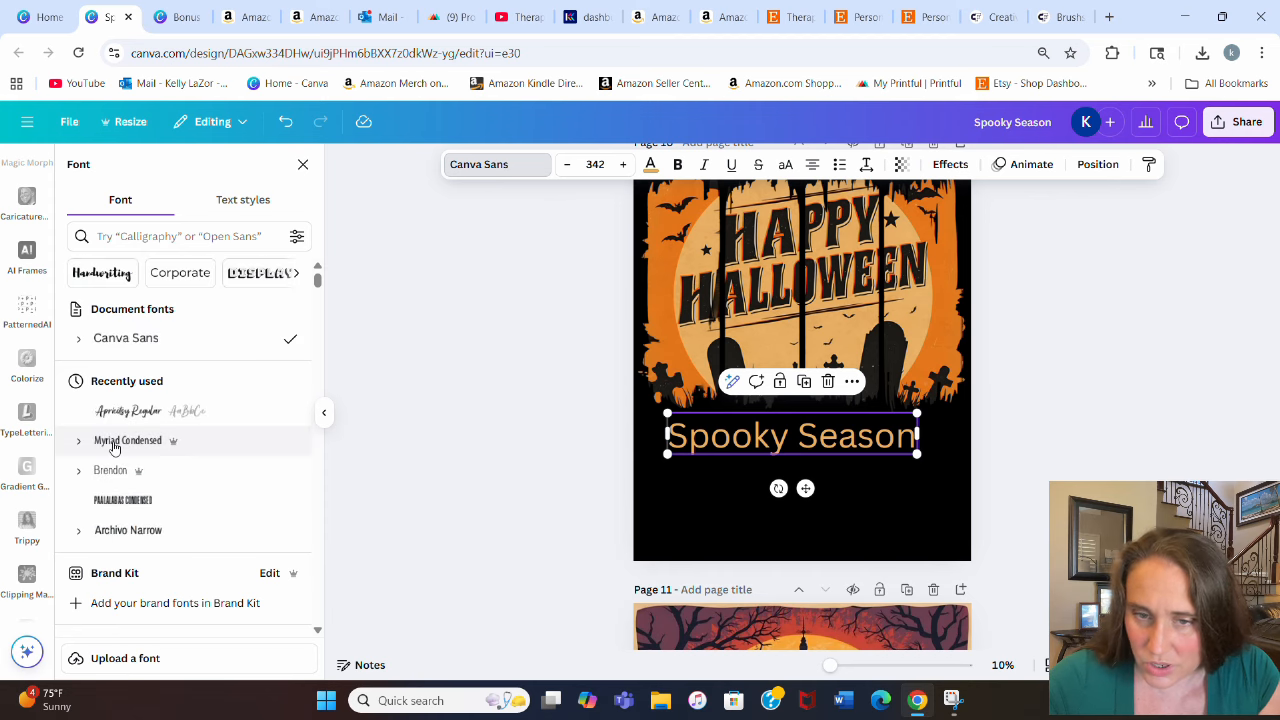
click(119, 418)
drag(874, 457, 957, 523)
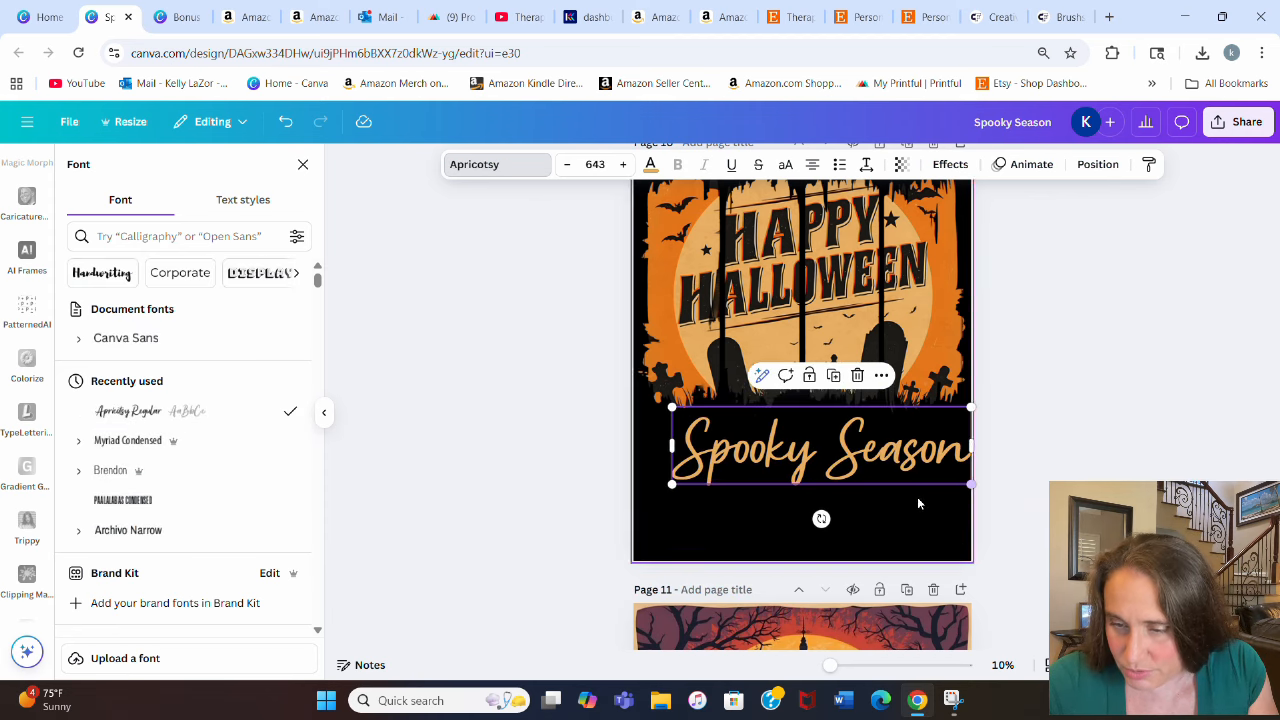
drag(889, 462, 869, 439)
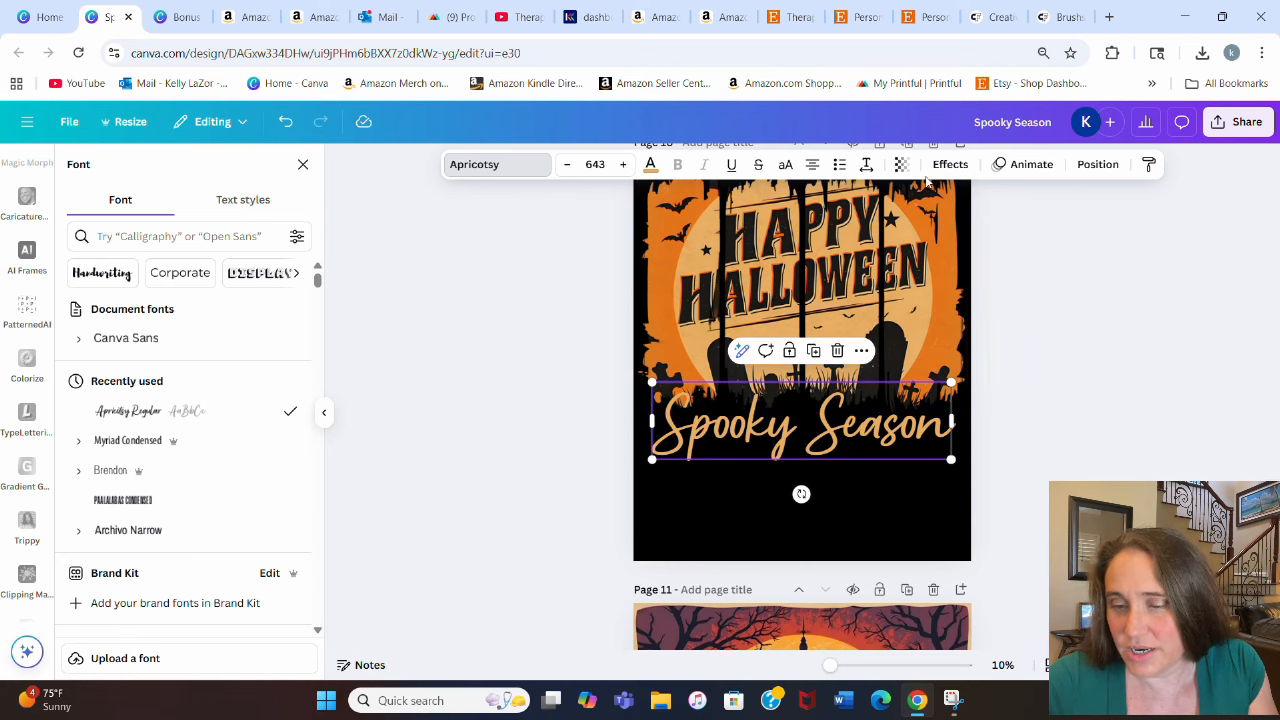
- Apply a Shadow effect to the Spooky Season text and color it with the orange sampled from the masked image (#E07B1F)
click(952, 164)
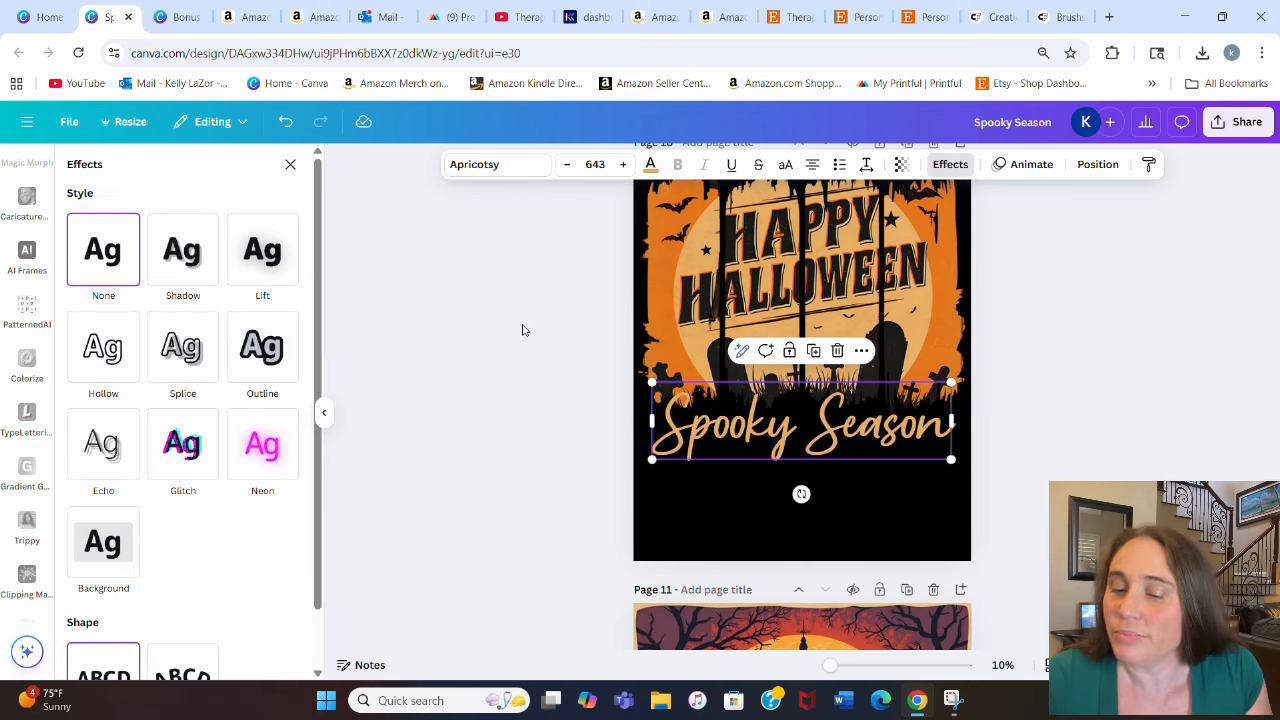
click(182, 252)
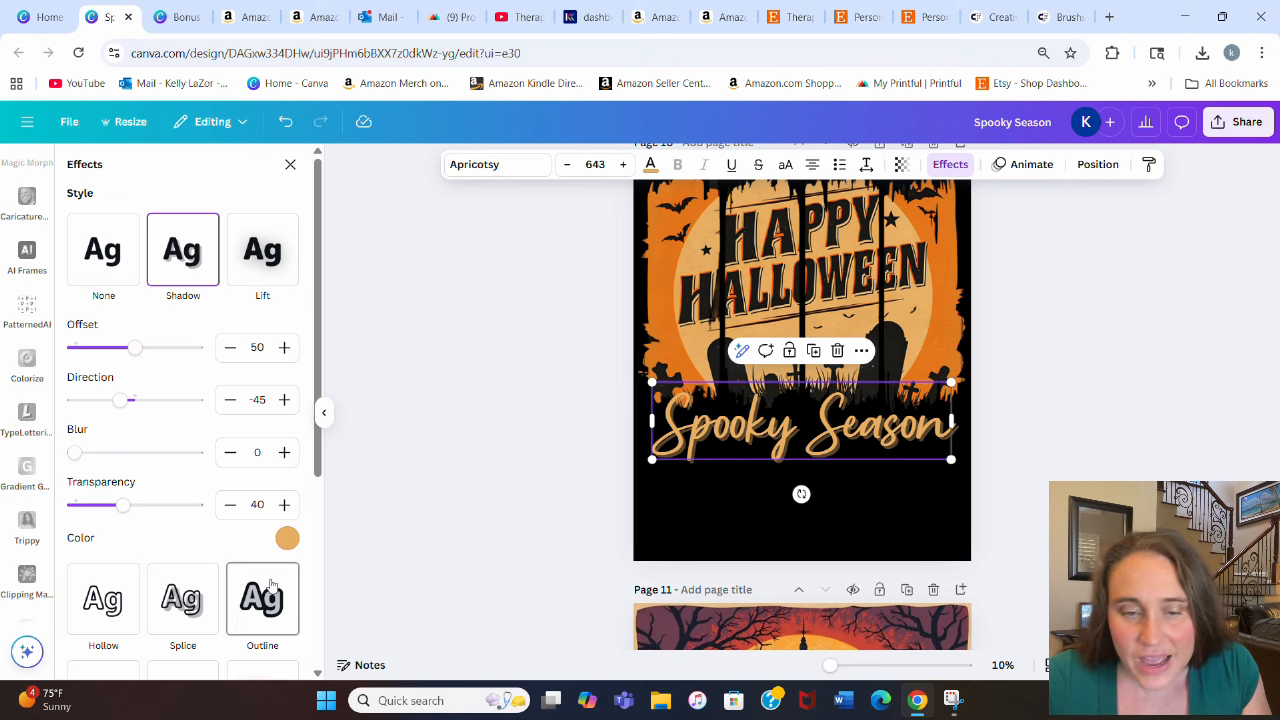
click(287, 538)
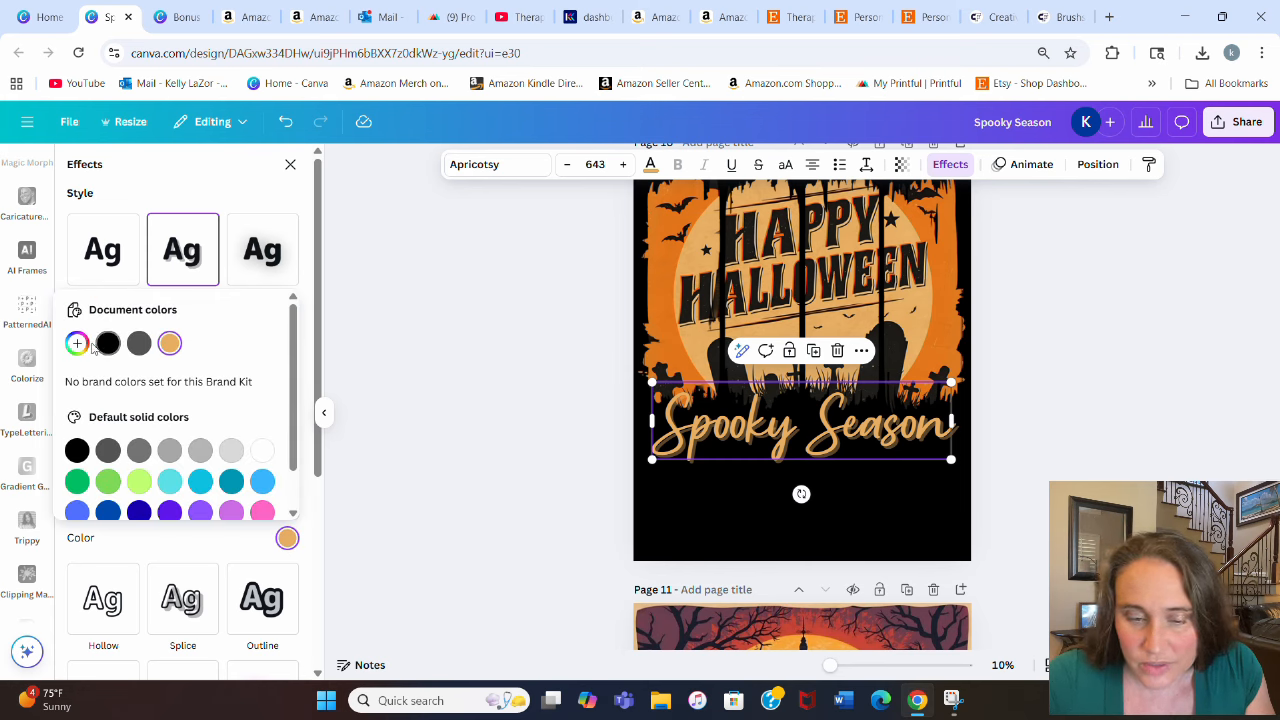
click(77, 343)
click(271, 502)
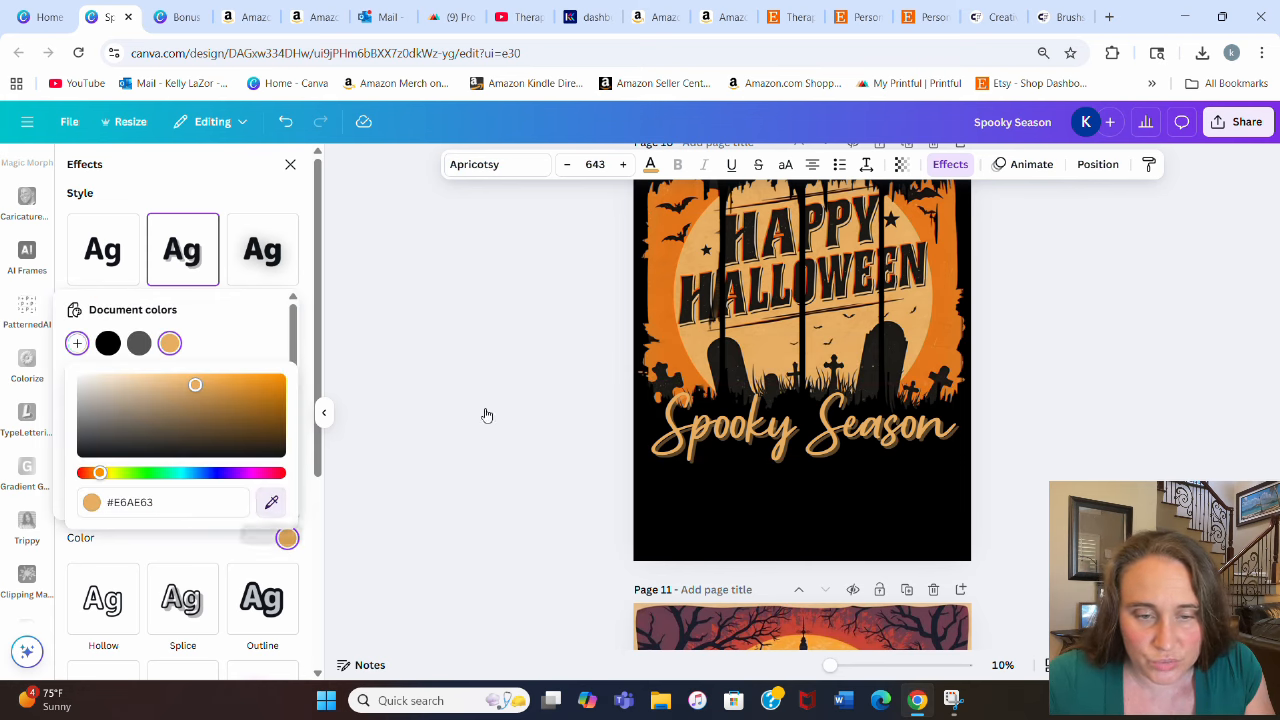
click(650, 308)
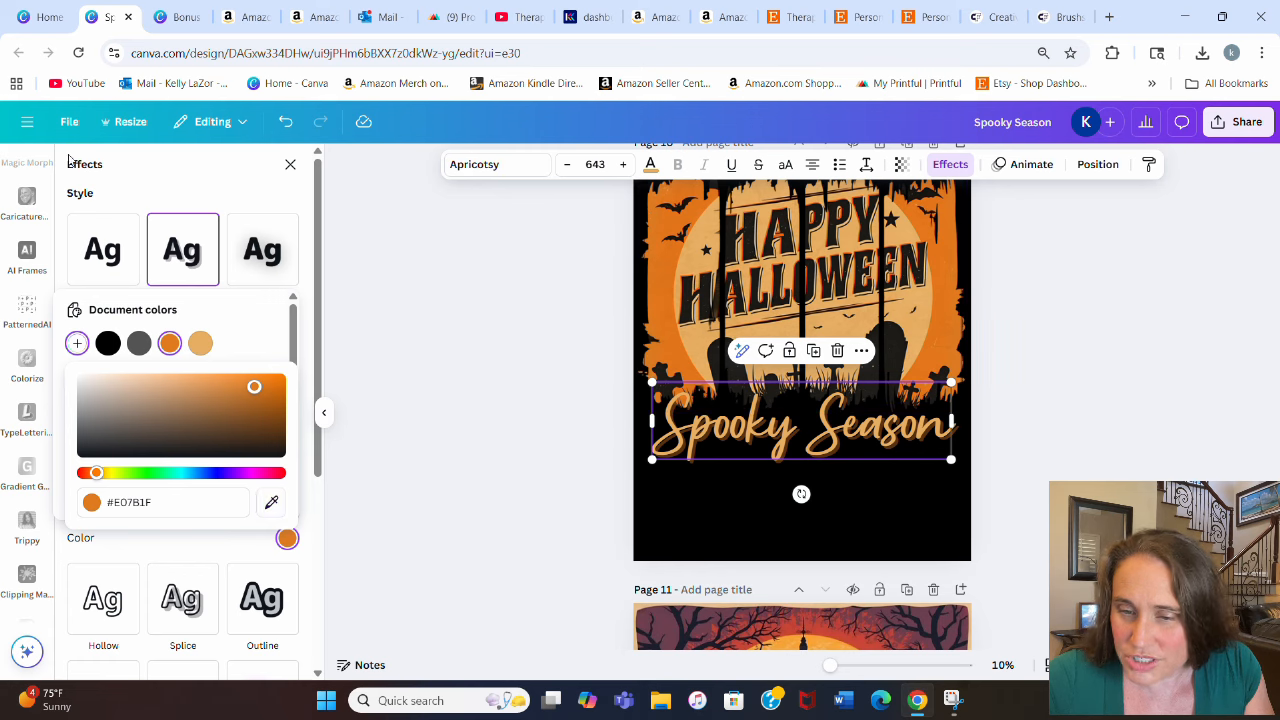
- Set the text shadow's transparency to 100 and offset to 18, and shift the Spooky Season text slightly upward
click(127, 166)
drag(145, 505, 198, 504)
drag(134, 347, 95, 343)
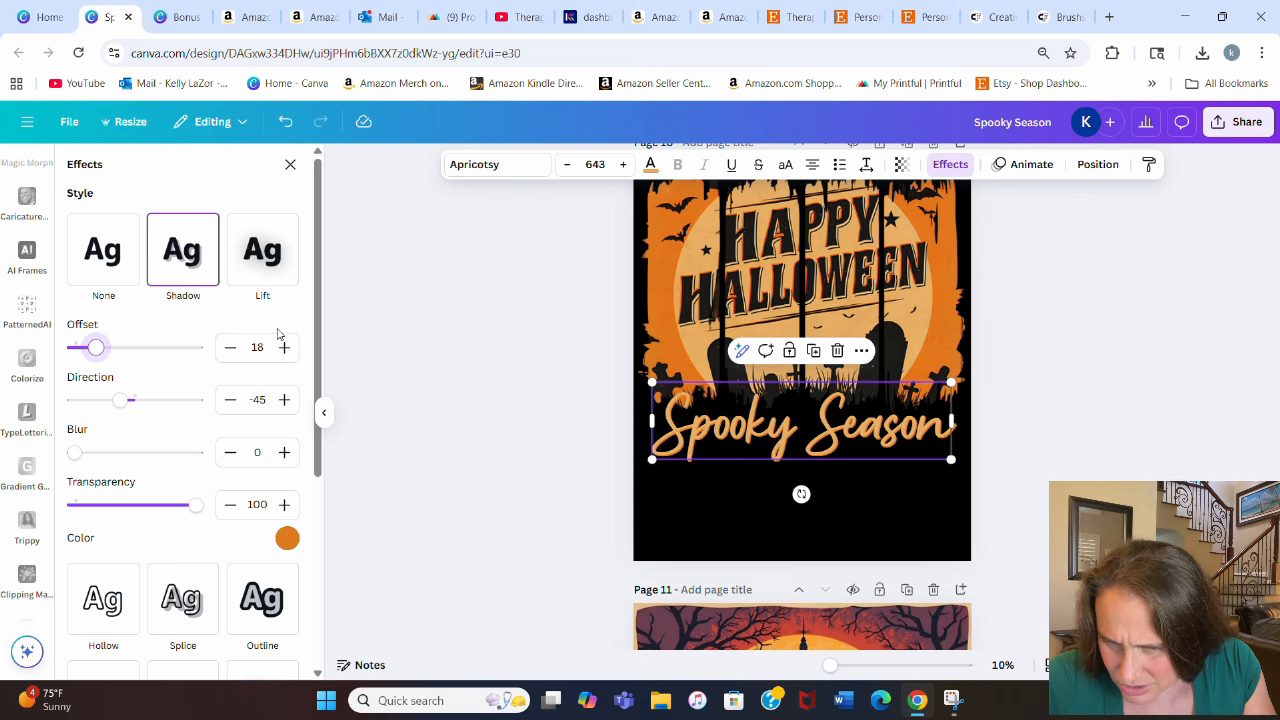
click(1136, 370)
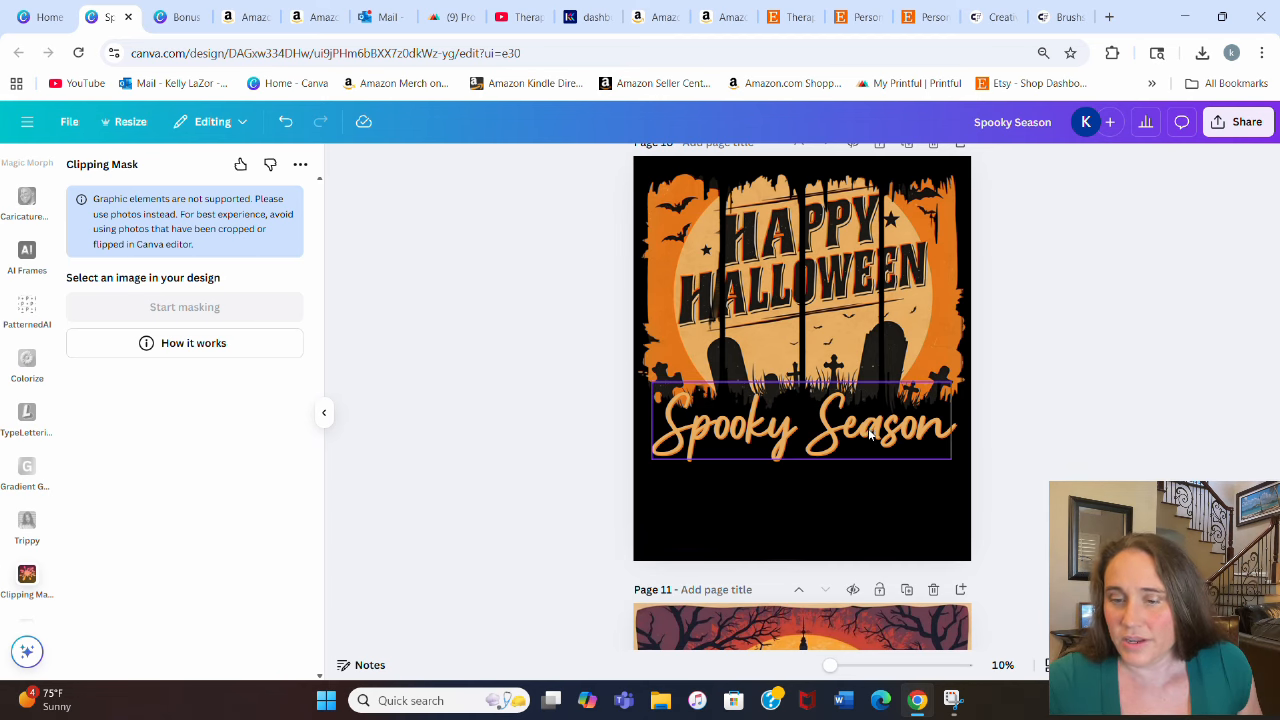
drag(869, 433, 869, 425)
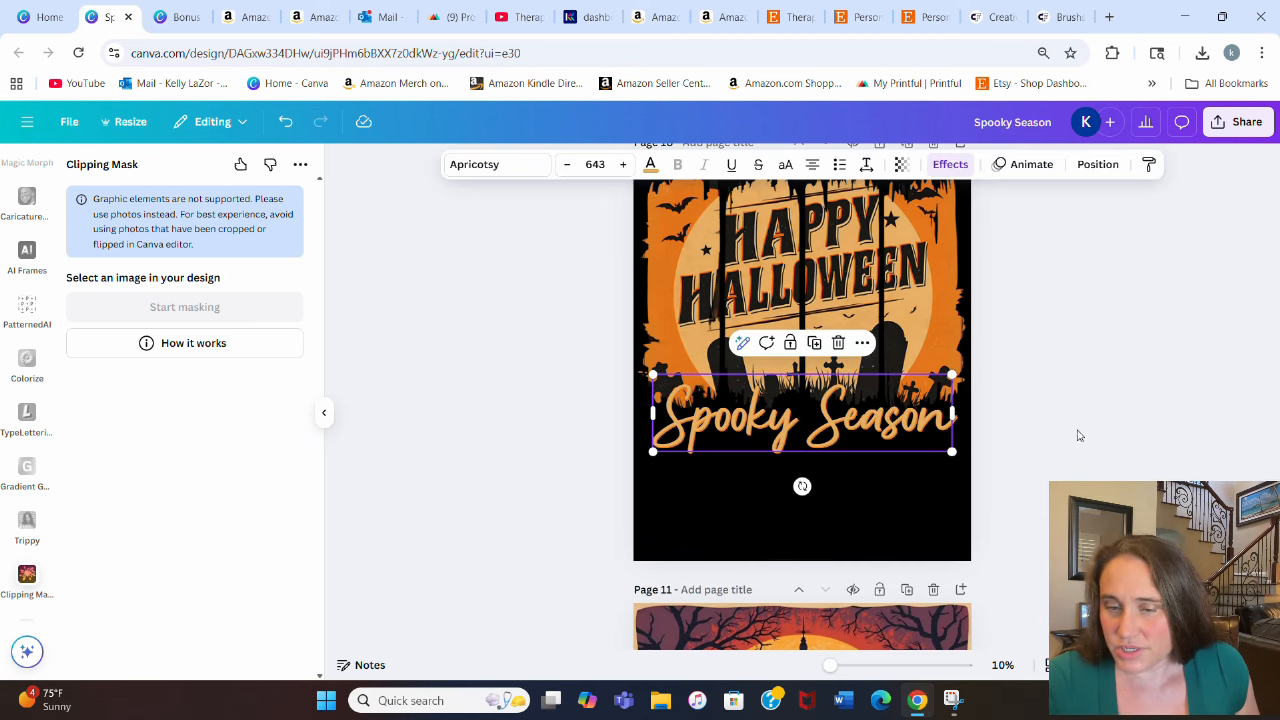
click(1112, 422)
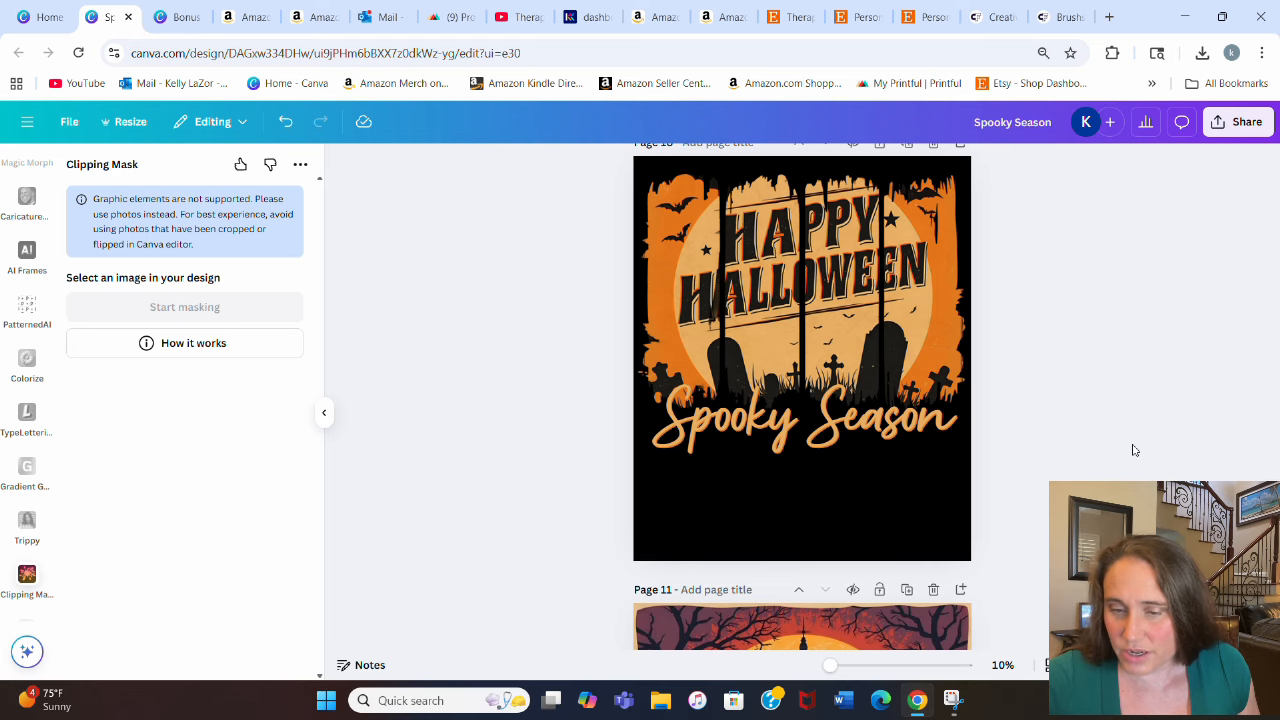
scroll(1170, 290, down, 1)
scroll(1174, 290, up, 1)
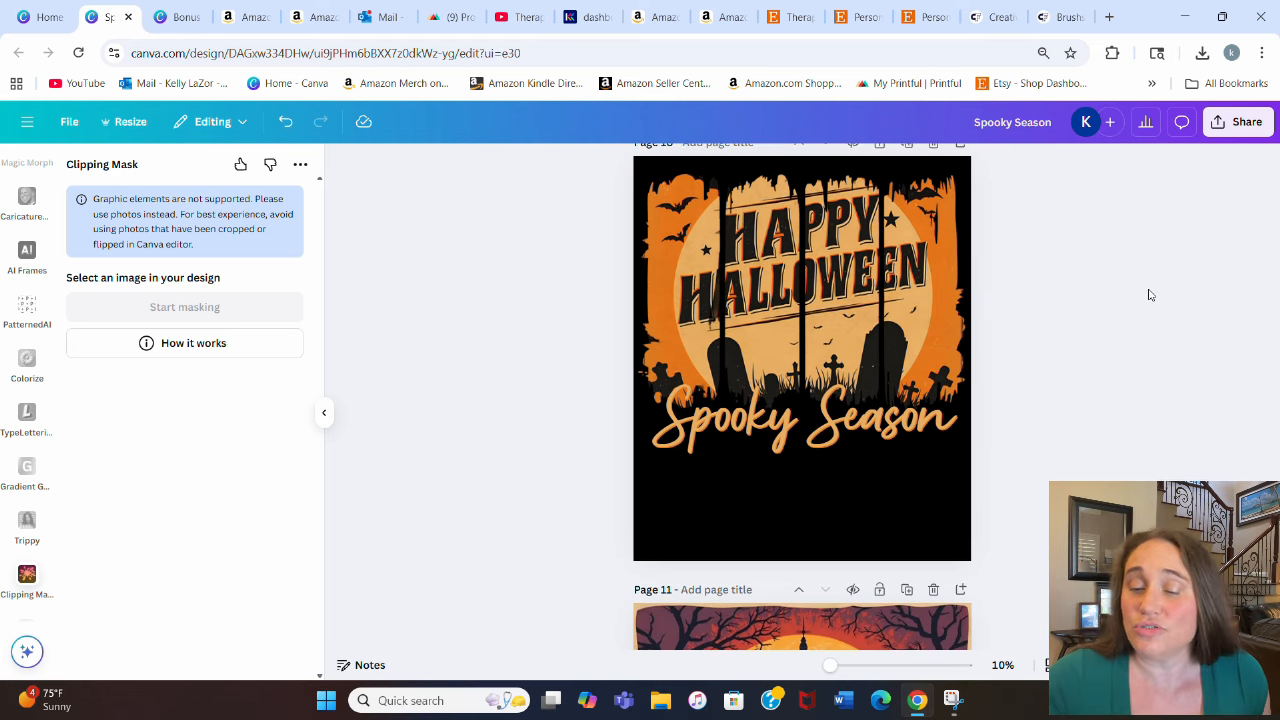
scroll(1178, 414, down, 4)
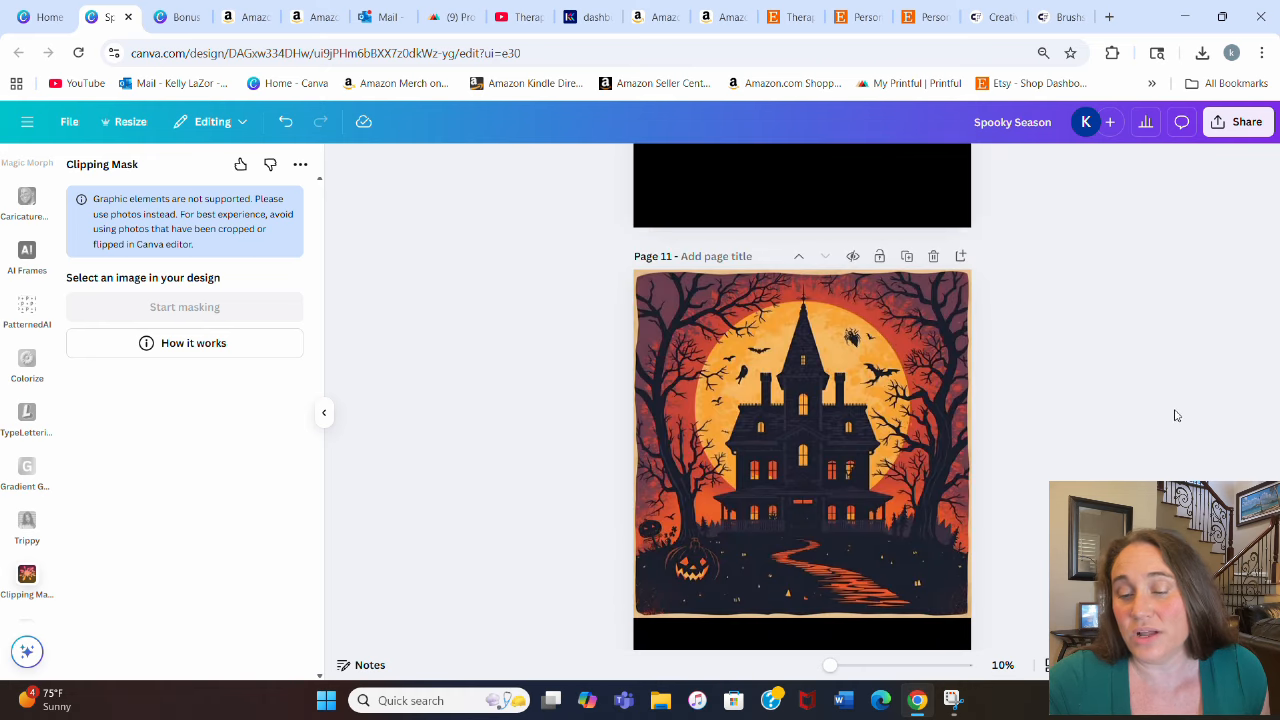
- Title page 10 "spooky season"
scroll(871, 527, up, 5)
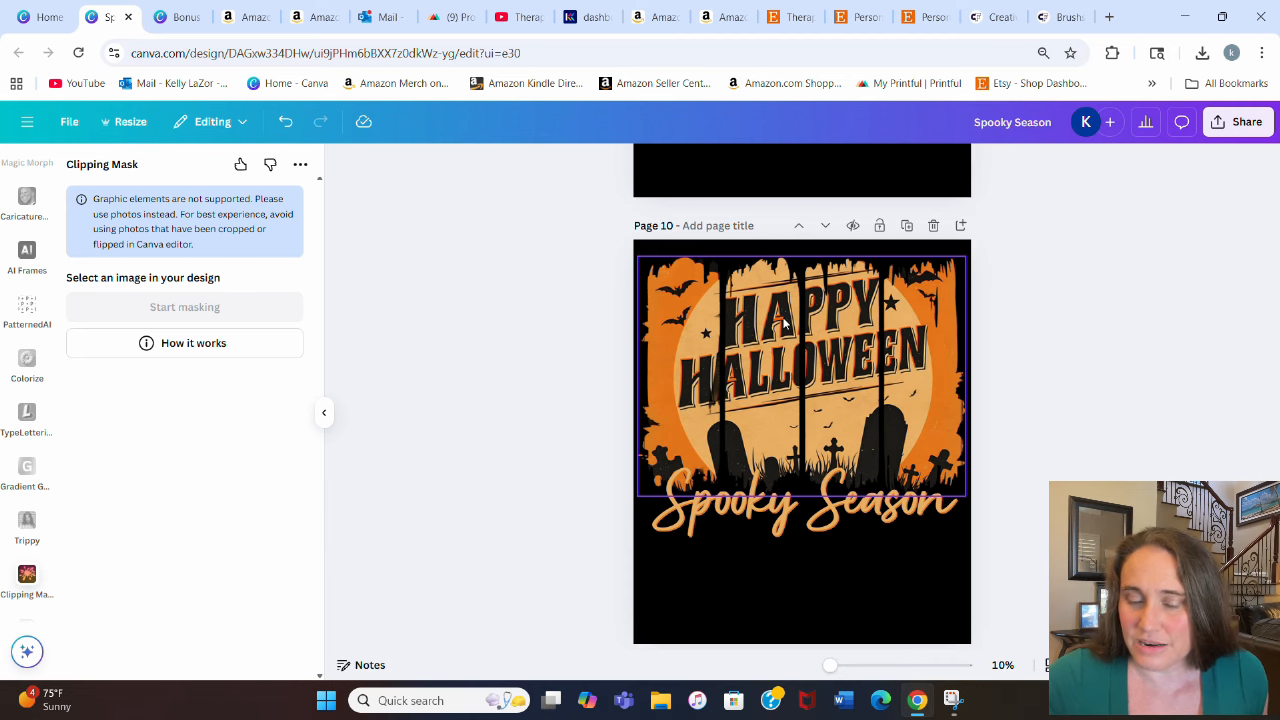
scroll(840, 430, down, 3)
scroll(869, 463, up, 3)
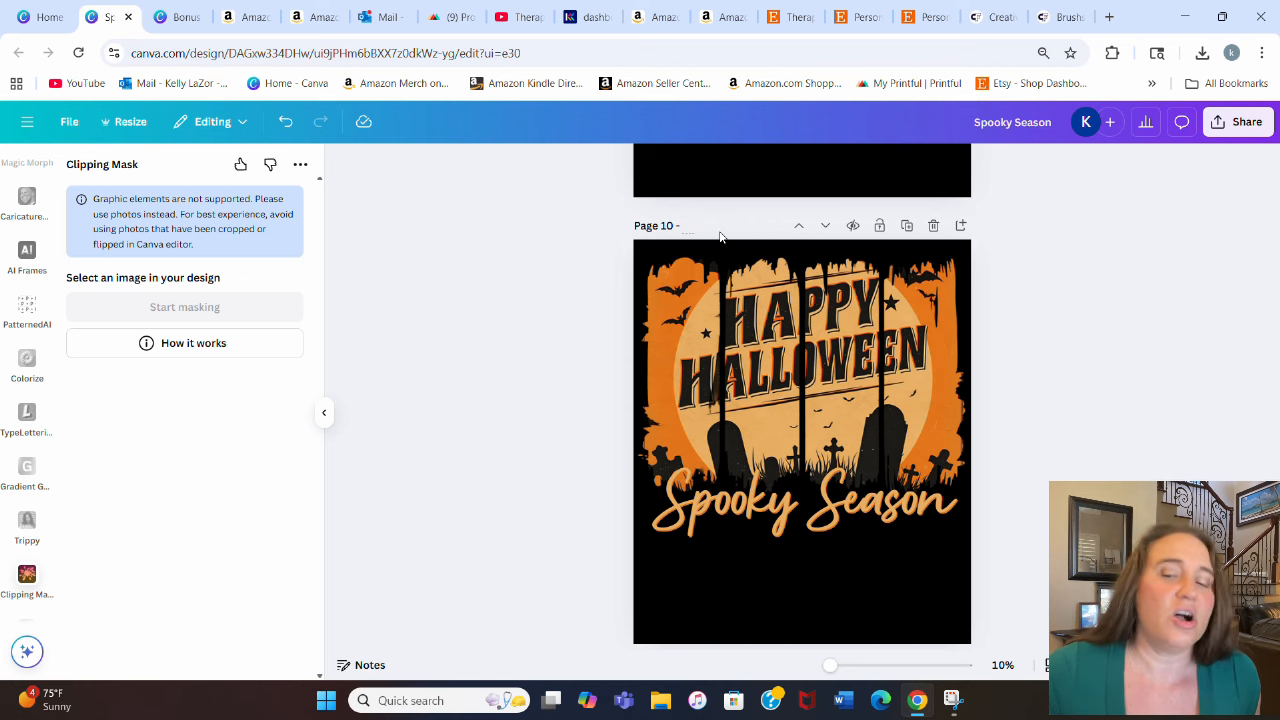
text(ook)
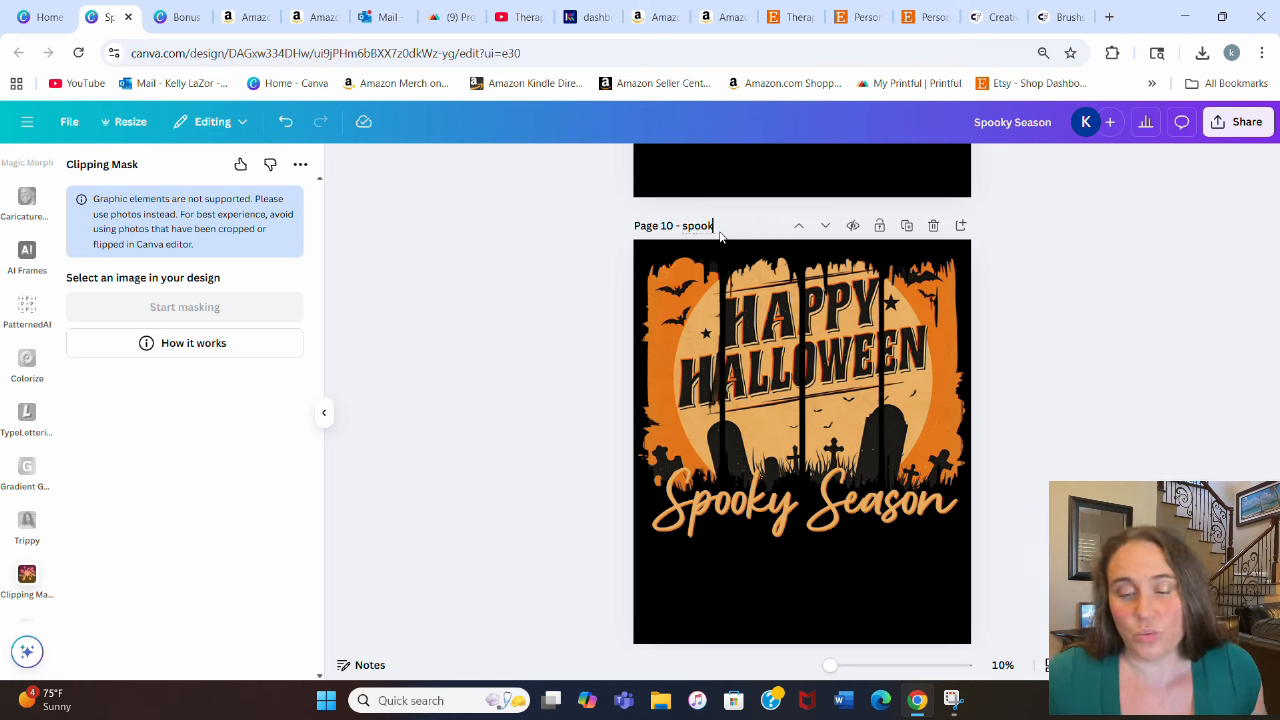
text(y season)
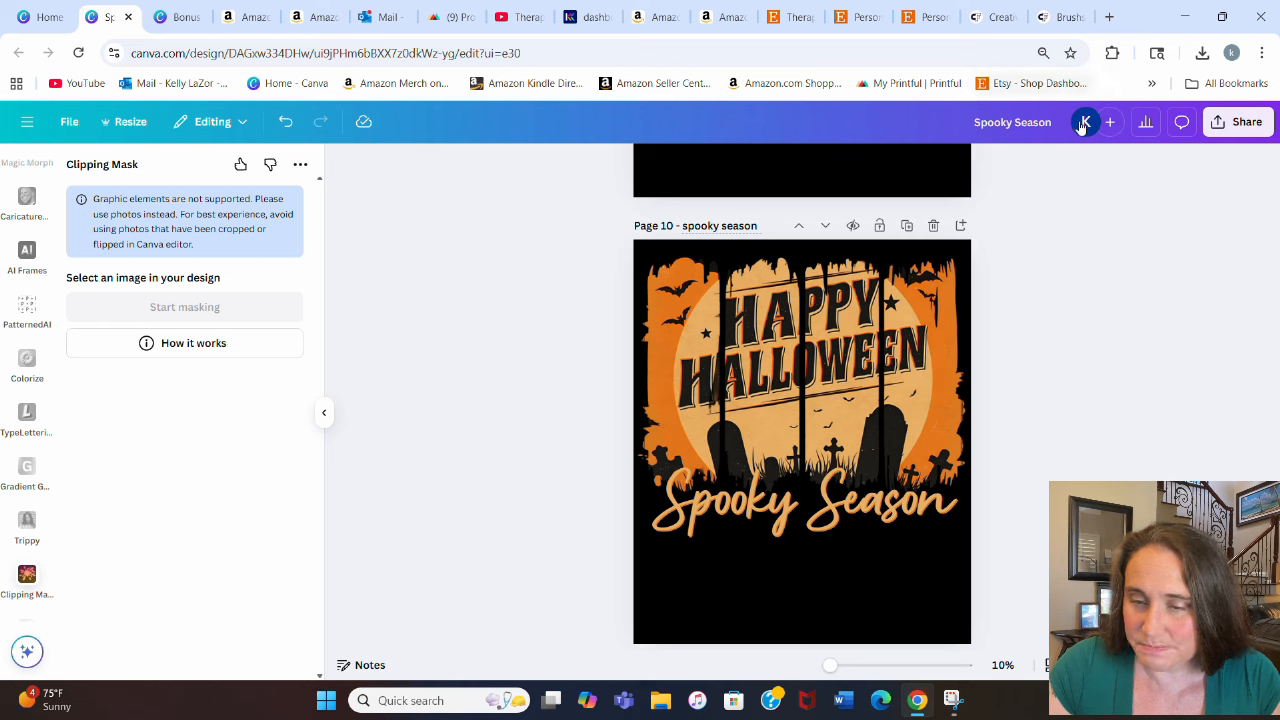
- Download only the current page, page 10, as a PNG with a transparent background
click(1230, 121)
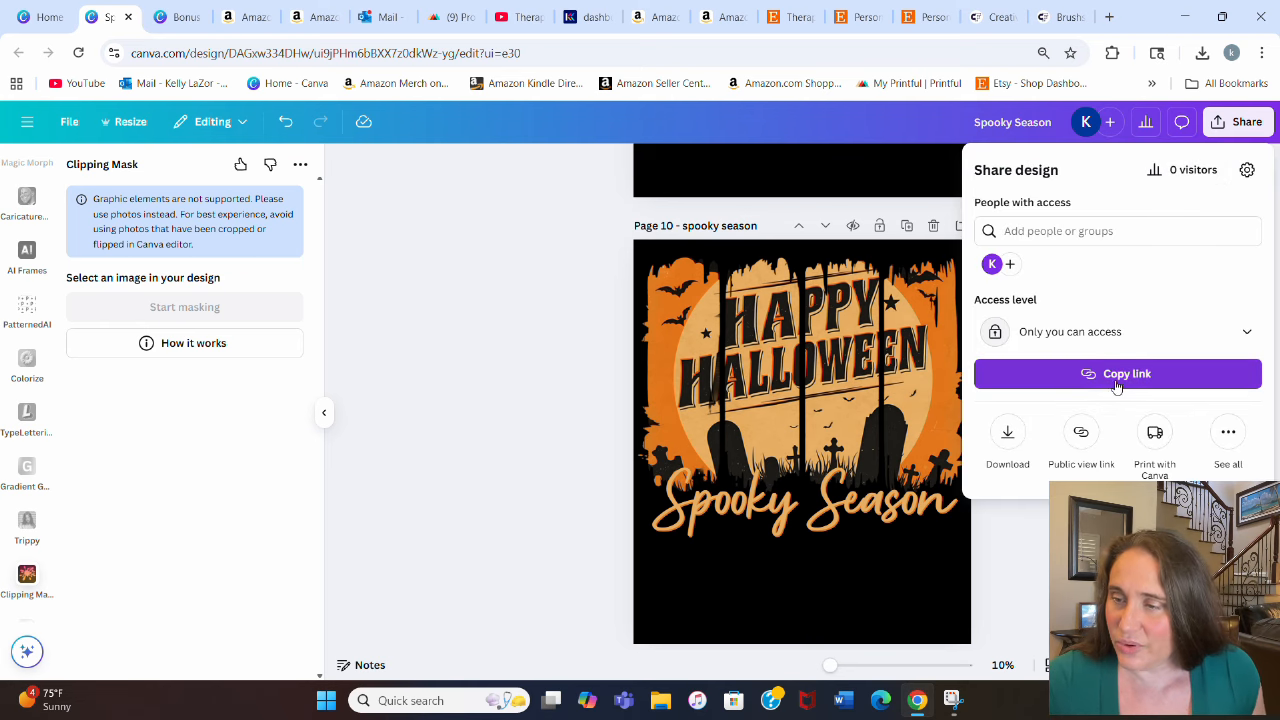
click(1008, 435)
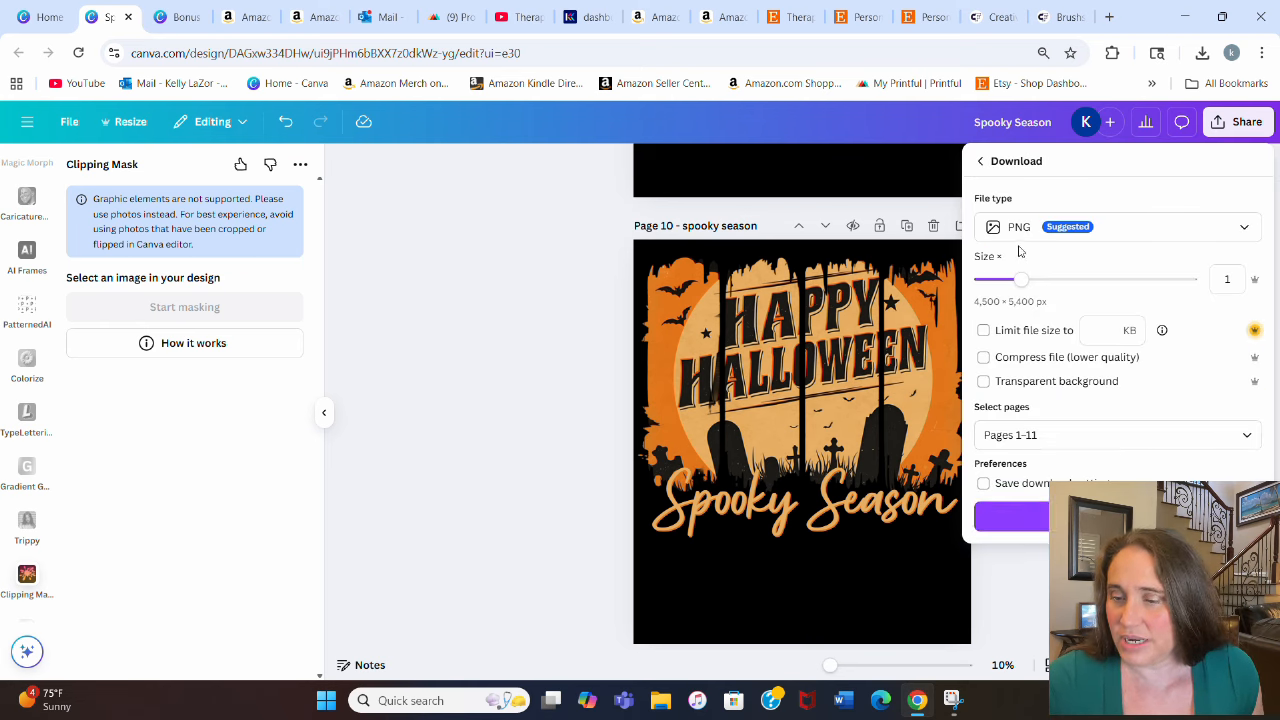
click(1014, 394)
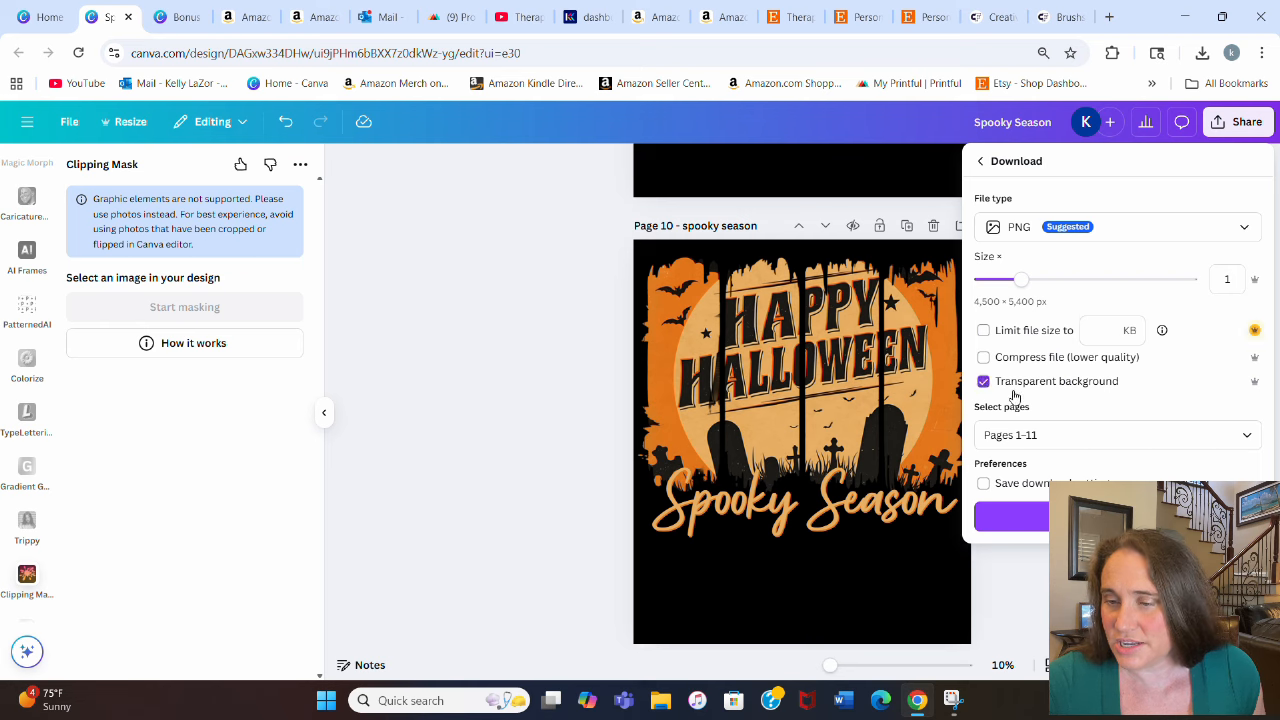
click(1247, 435)
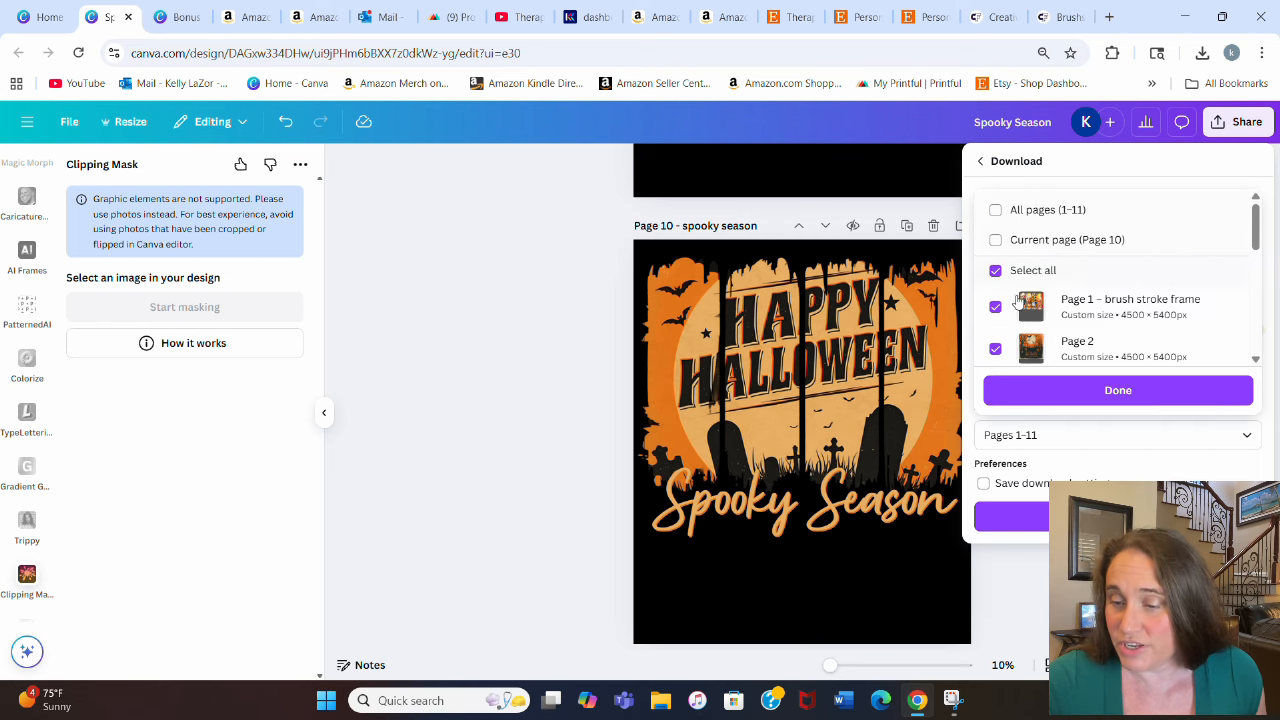
click(1038, 250)
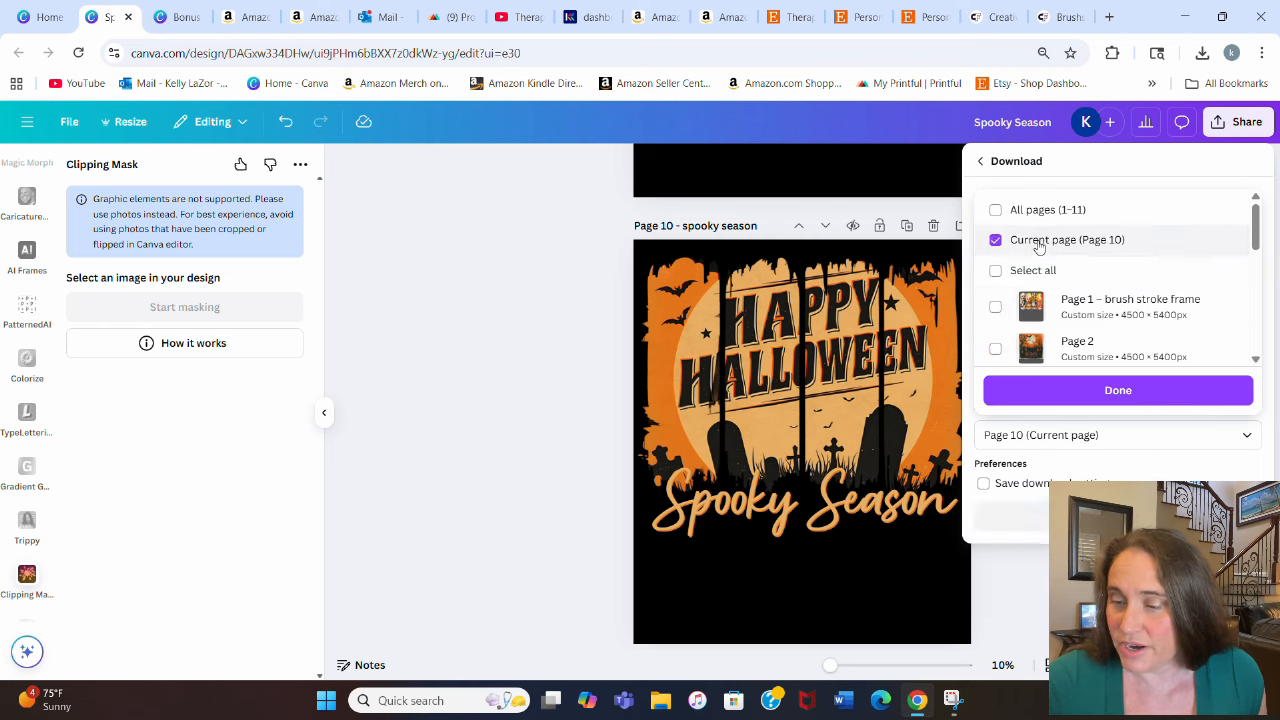
click(1060, 395)
click(1012, 516)
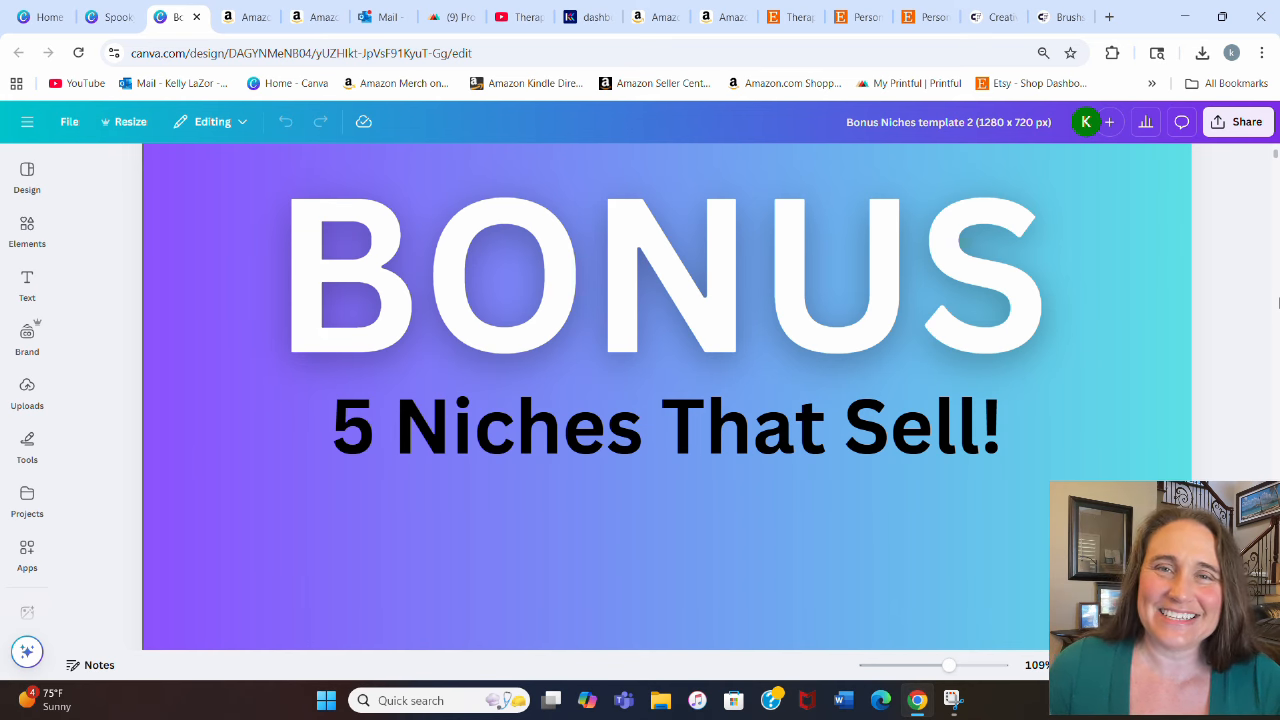
- View the numbered niche list in the Bonus Niches template 2 design
scroll(1256, 225, down, 5)
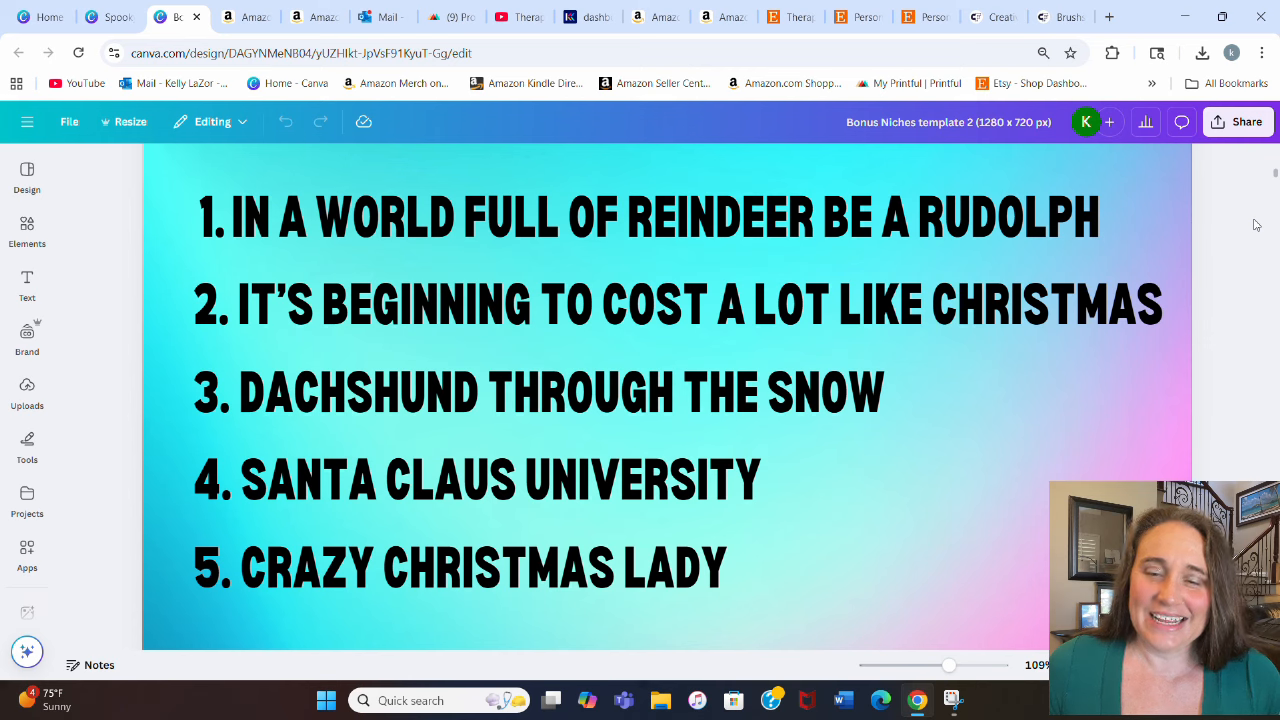